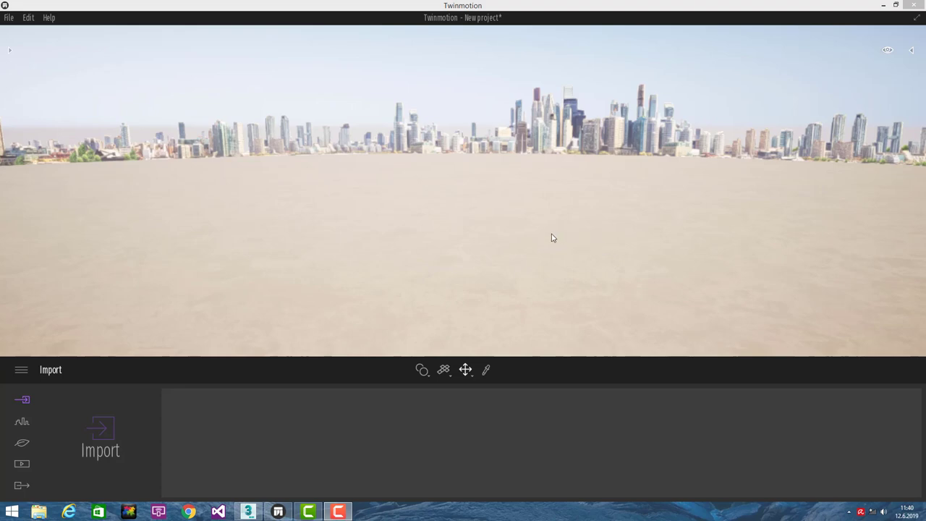
- Leave the empty Twinmotion project and bring 3ds Max with Kup.max to the front
{"action": "left_click", "coordinate": [248, 512]}
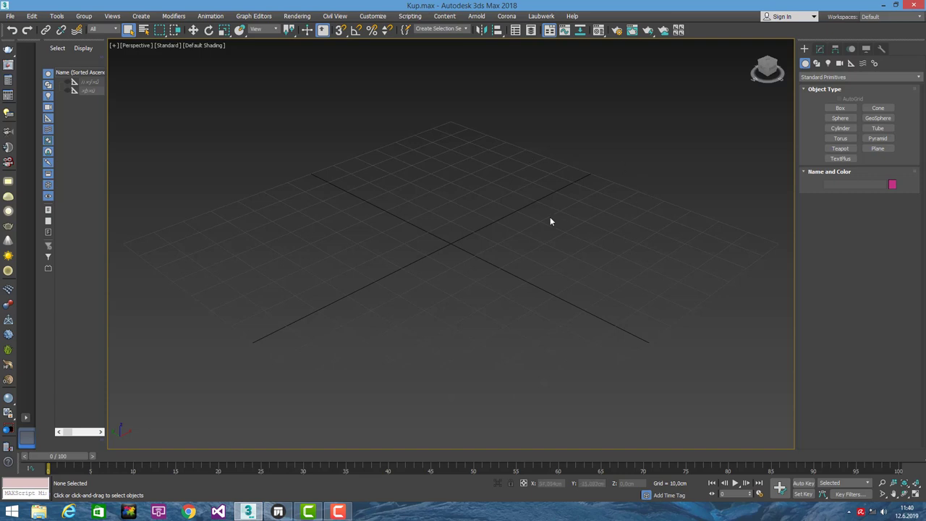
- Draw a standard box primitive on the grid
{"action": "left_click", "coordinate": [840, 108]}
{"action": "left_click_drag", "start_coordinate": [393, 247], "coordinate": [536, 239]}
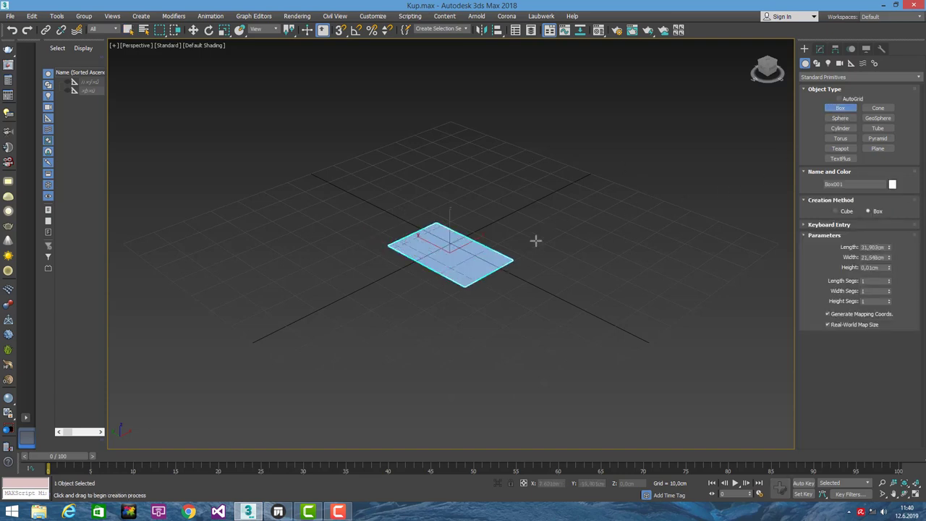
{"action": "left_click", "coordinate": [580, 198]}
{"action": "right_click", "coordinate": [579, 198]}
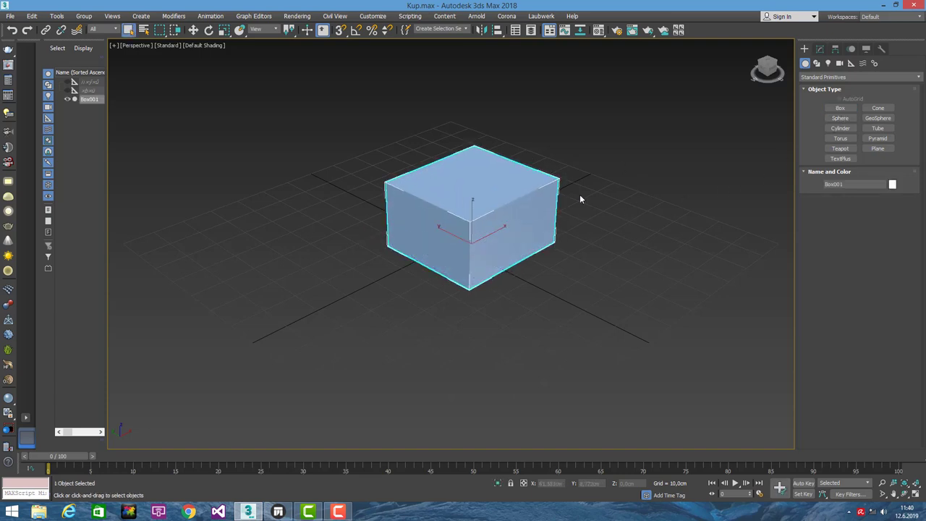
- Set Box001's length, width and height to 100 cm and frame it in the view
{"action": "left_click", "coordinate": [820, 48]}
{"action": "double_click", "coordinate": [881, 189]}
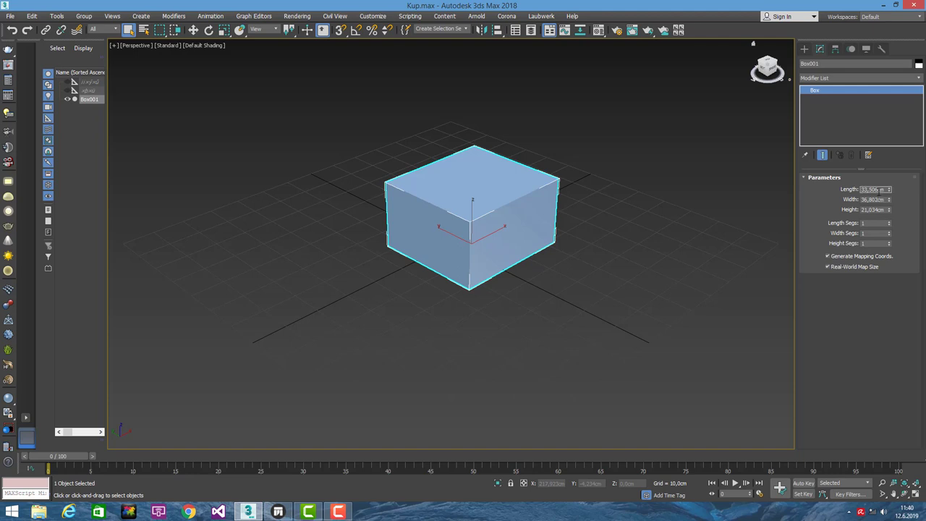
{"action": "type", "text": "100"}
{"action": "key", "text": "Tab"}
{"action": "type", "text": "10"}
{"action": "key", "text": "Tab"}
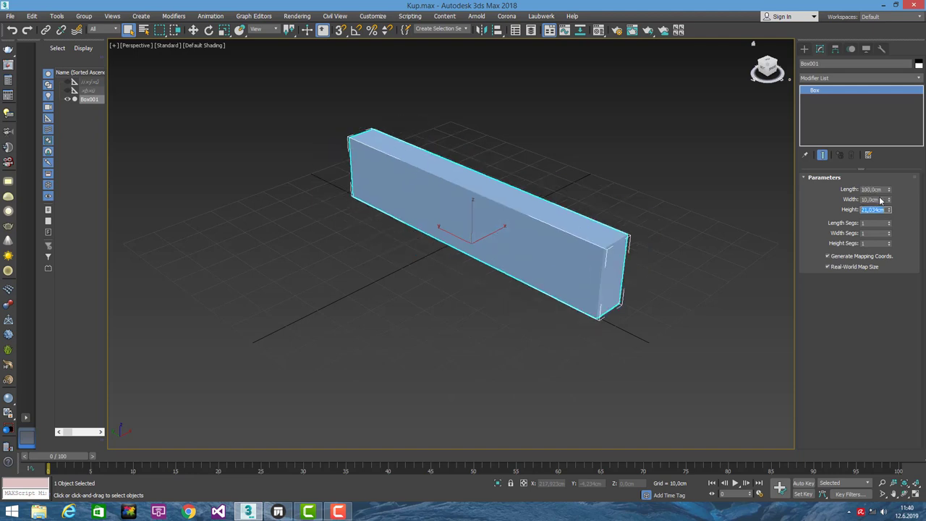
{"action": "type", "text": "100"}
{"action": "key", "text": "Tab"}
{"action": "double_click", "coordinate": [872, 200]}
{"action": "type", "text": "10"}
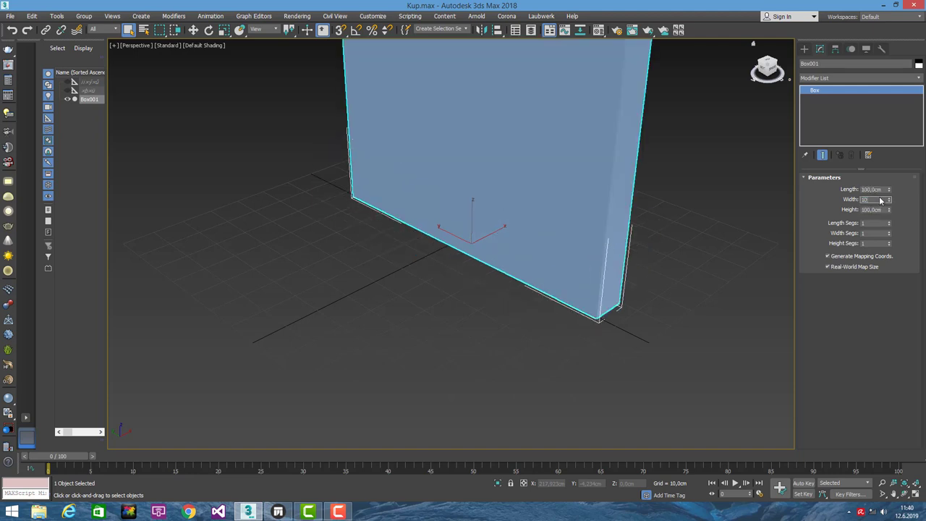
{"action": "type", "text": "0"}
{"action": "key", "text": "Return"}
{"action": "key", "text": "z"}
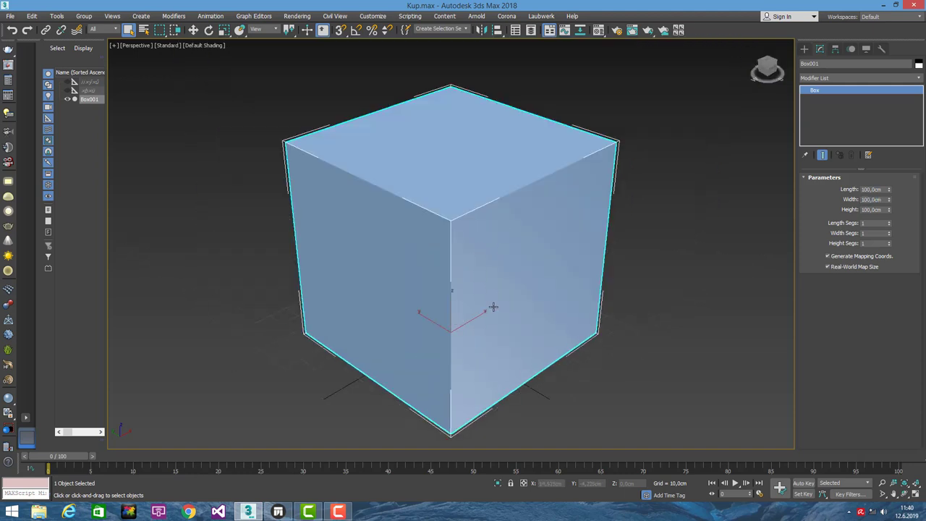
{"action": "left_click", "coordinate": [658, 242]}
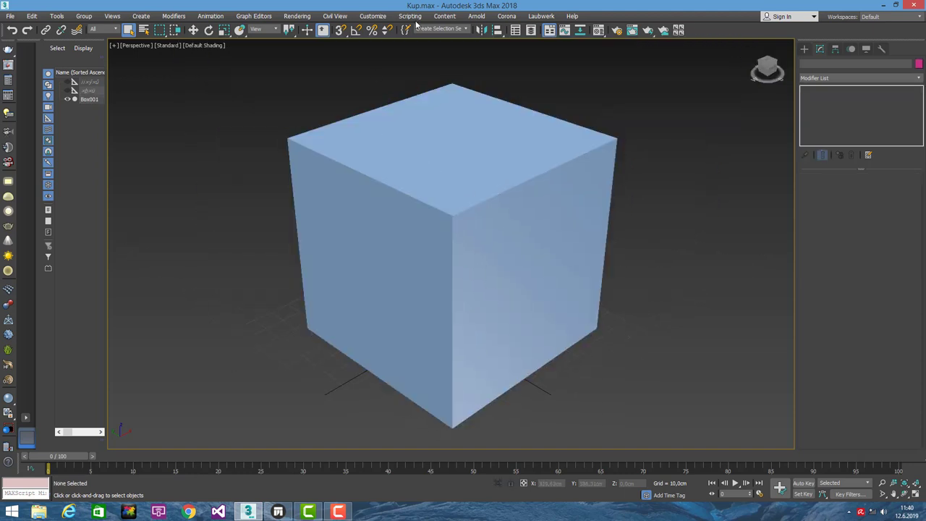
- Confirm centimetres as the system unit in Units Setup
{"action": "left_click", "coordinate": [373, 16]}
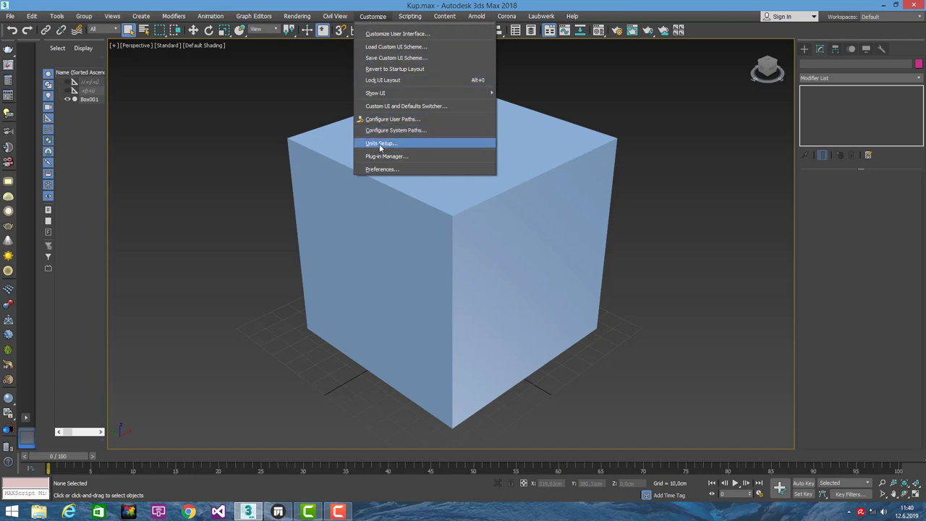
{"action": "left_click", "coordinate": [380, 143]}
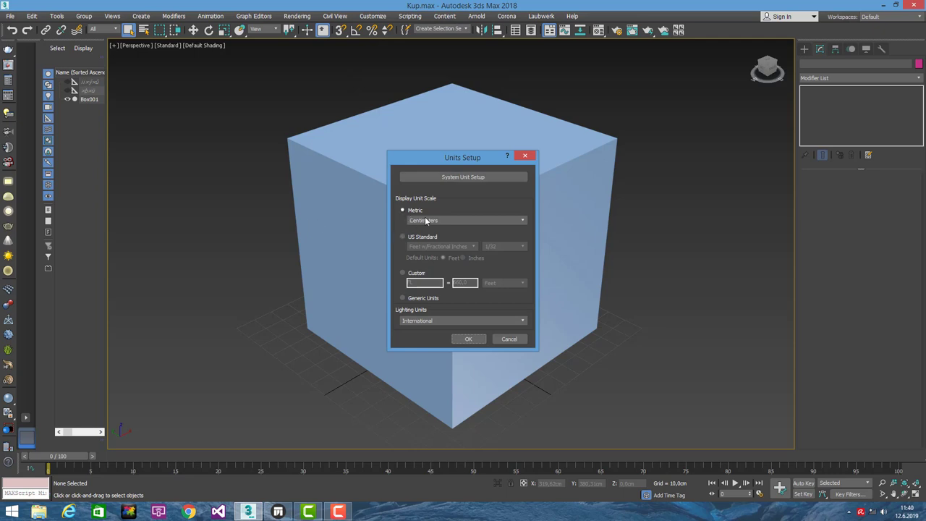
{"action": "left_click", "coordinate": [446, 177]}
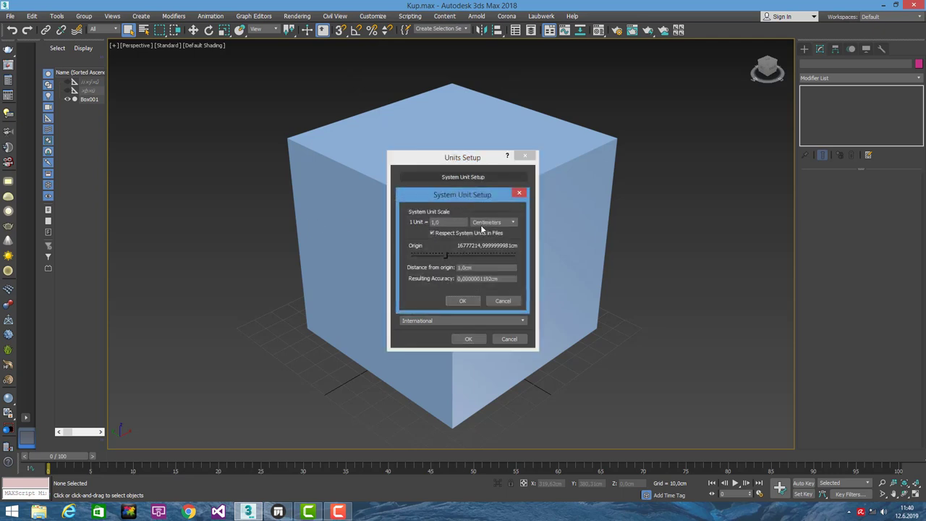
{"action": "left_click", "coordinate": [460, 303]}
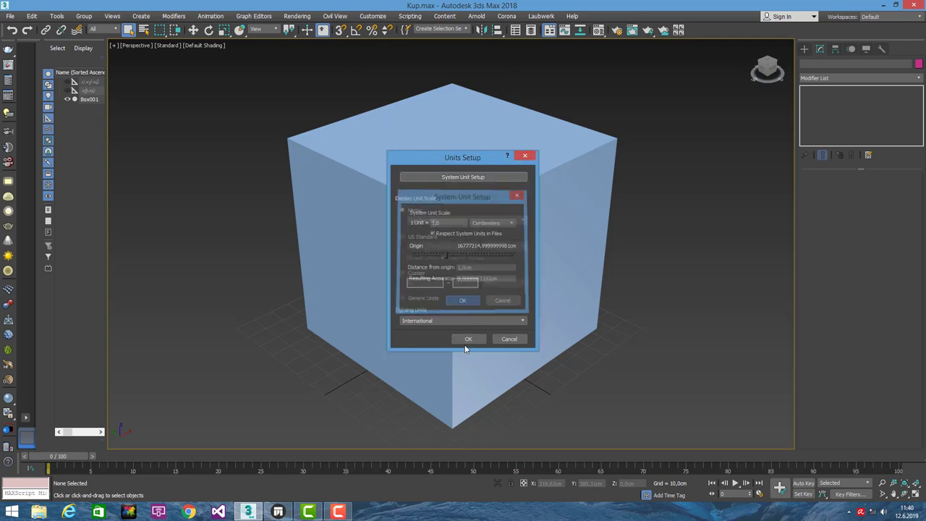
{"action": "left_click", "coordinate": [465, 340]}
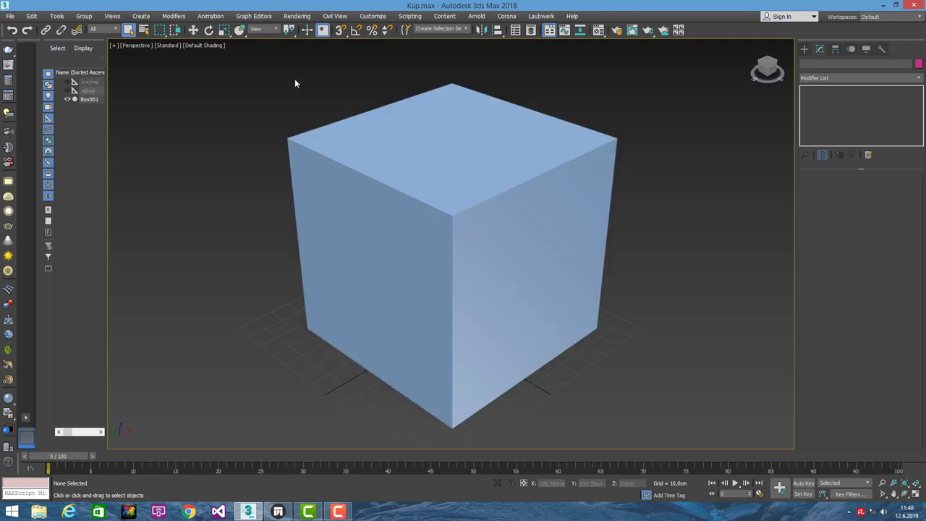
- Recentre the cube in the view and open the Material Editor with M
{"action": "left_click", "coordinate": [373, 21]}
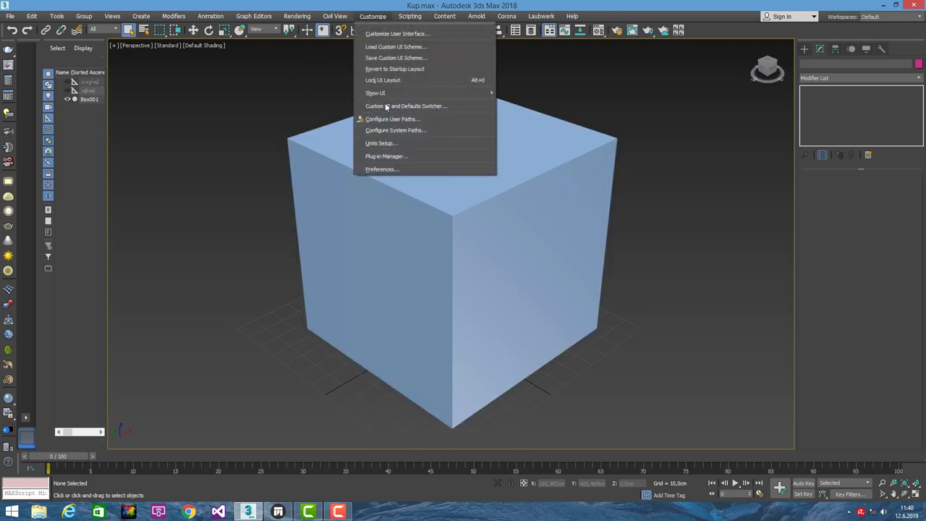
{"action": "left_click", "coordinate": [238, 142]}
{"action": "scroll", "coordinate": [463, 178], "scroll_direction": "down", "scroll_amount": 2}
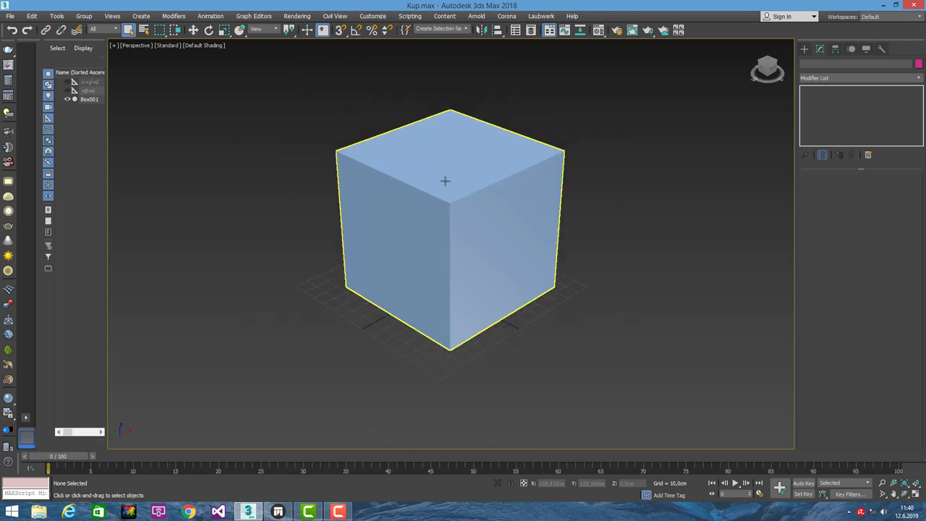
{"action": "scroll", "coordinate": [446, 185], "scroll_direction": "down", "scroll_amount": 1}
{"action": "middle_click_drag", "start_coordinate": [536, 120], "coordinate": [506, 123]}
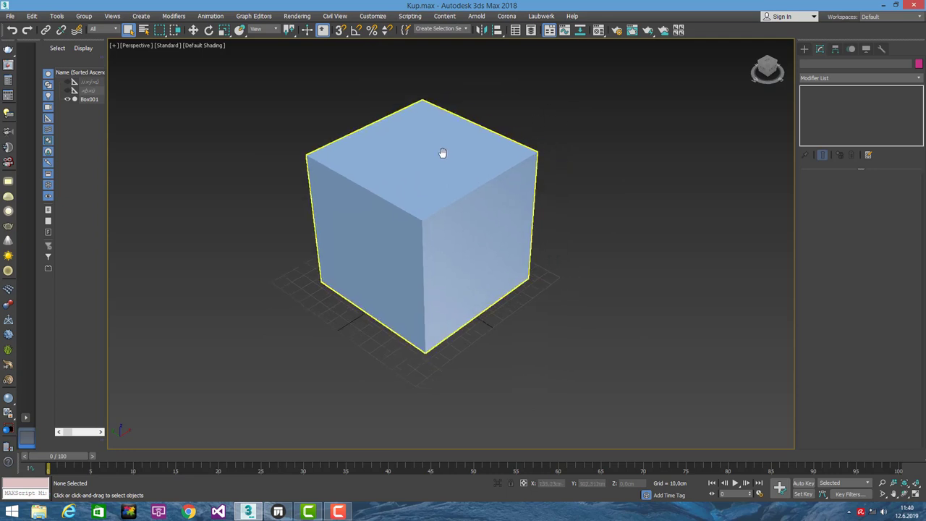
{"action": "key", "text": "m"}
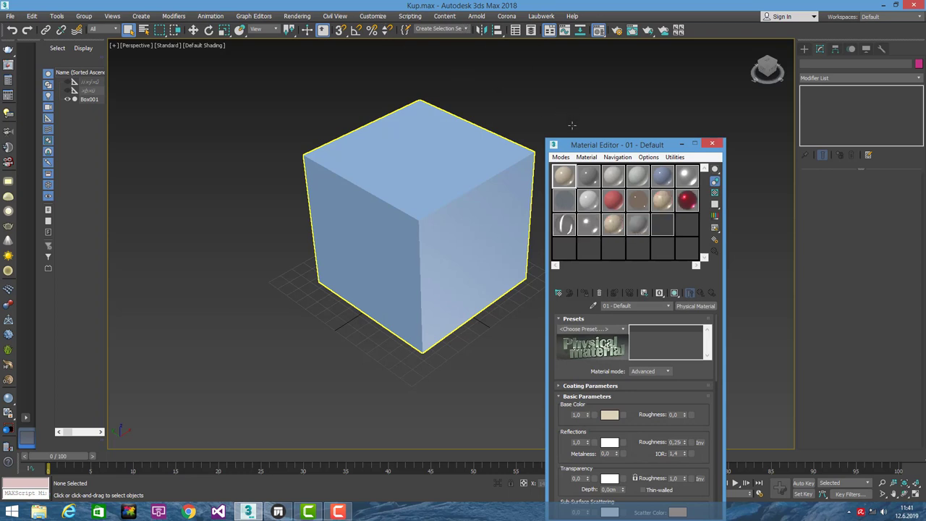
- Set V-Ray Adv as the renderer in Render Setup
{"action": "left_click", "coordinate": [585, 147]}
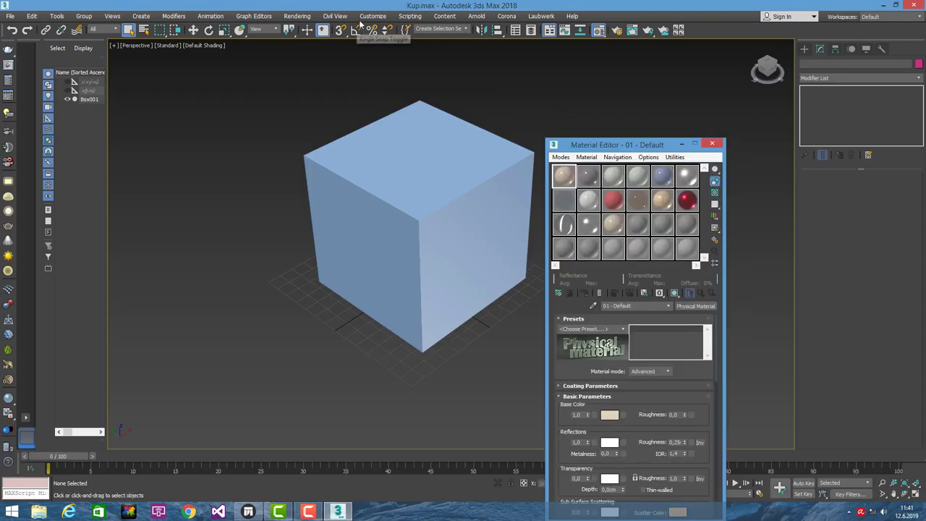
{"action": "left_click", "coordinate": [613, 32]}
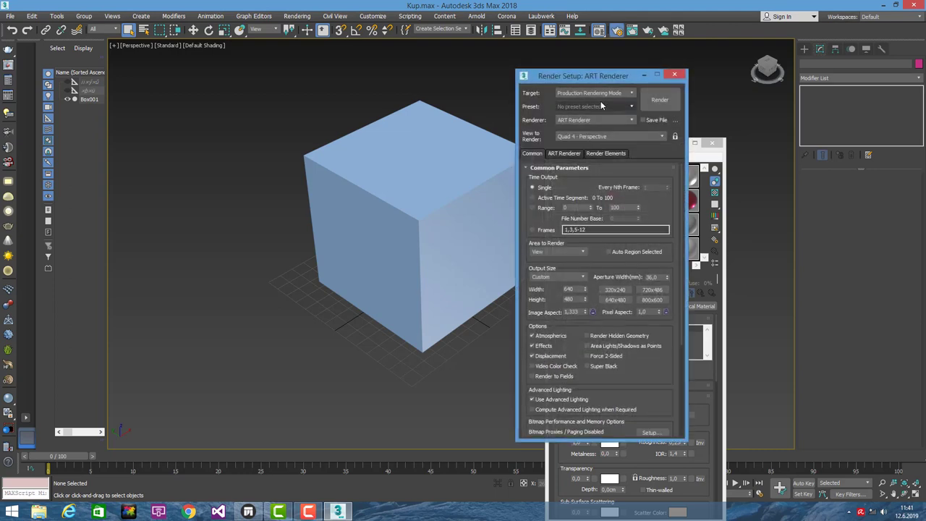
{"action": "left_click", "coordinate": [582, 119]}
{"action": "left_click", "coordinate": [583, 175]}
{"action": "left_click_drag", "start_coordinate": [600, 81], "coordinate": [184, 85]}
{"action": "left_click", "coordinate": [263, 81]}
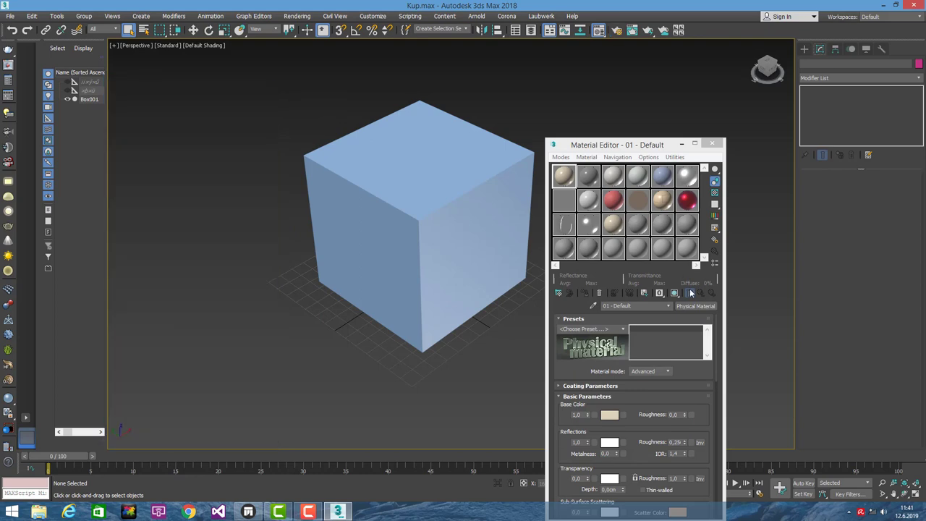
- Turn the first material slot into a VRayMtl named M_01
{"action": "left_click", "coordinate": [694, 305]}
{"action": "double_click", "coordinate": [395, 349]}
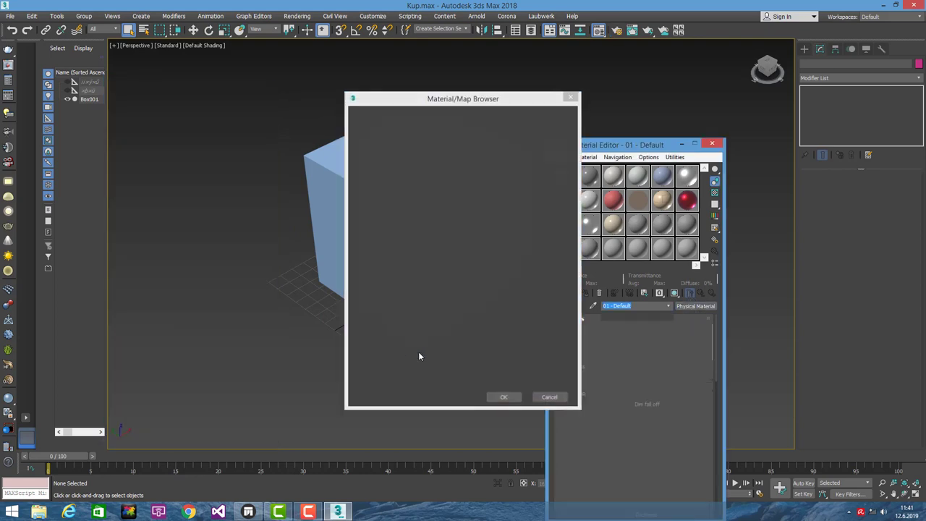
{"action": "mouse_move", "coordinate": [631, 145]}
{"action": "left_mouse_down"}
{"action": "mouse_move", "coordinate": [663, 95]}
{"action": "mouse_move", "coordinate": [692, 72]}
{"action": "left_mouse_up"}
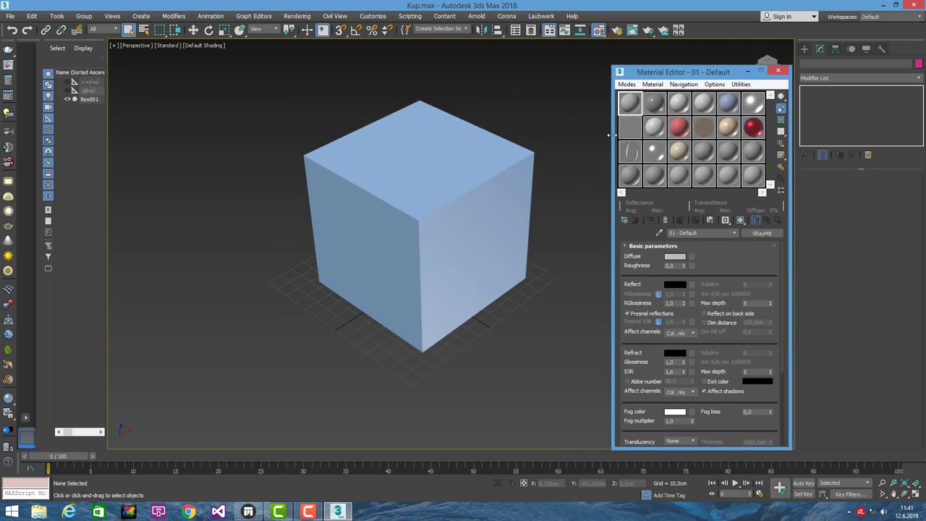
{"action": "left_click_drag", "start_coordinate": [631, 239], "coordinate": [565, 240]}
{"action": "type", "text": "M"}
{"action": "type", "text": "_01"}
- Rename the second slot to M_02 and give it a peach diffuse colour
{"action": "left_click", "coordinate": [652, 105]}
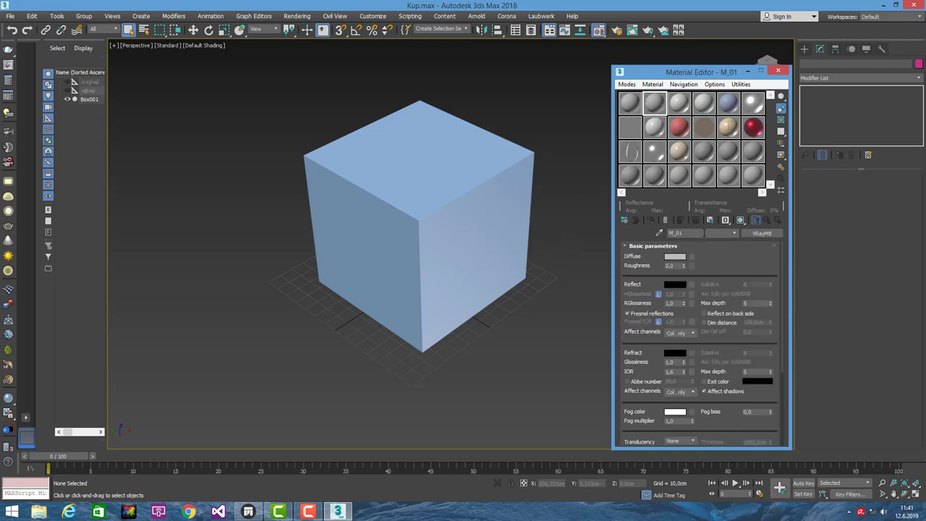
{"action": "left_click", "coordinate": [671, 234]}
{"action": "type", "text": "02"}
{"action": "left_click", "coordinate": [672, 257]}
{"action": "mouse_move", "coordinate": [271, 108]}
{"action": "left_mouse_down"}
{"action": "mouse_move", "coordinate": [285, 103]}
{"action": "mouse_move", "coordinate": [286, 75]}
{"action": "left_mouse_up"}
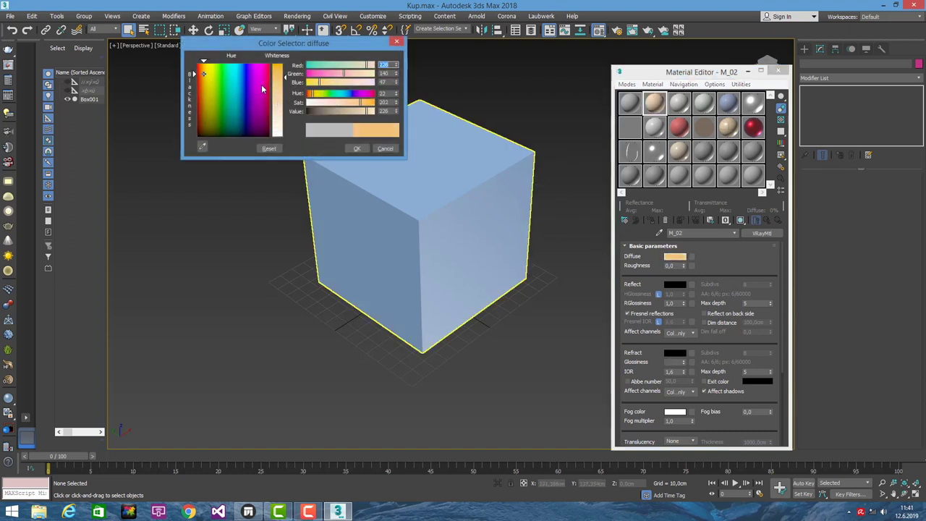
{"action": "left_click", "coordinate": [357, 148]}
- Give M_01 a strong red diffuse colour, then select and reframe the cube
{"action": "left_click", "coordinate": [629, 103]}
{"action": "left_click", "coordinate": [669, 258]}
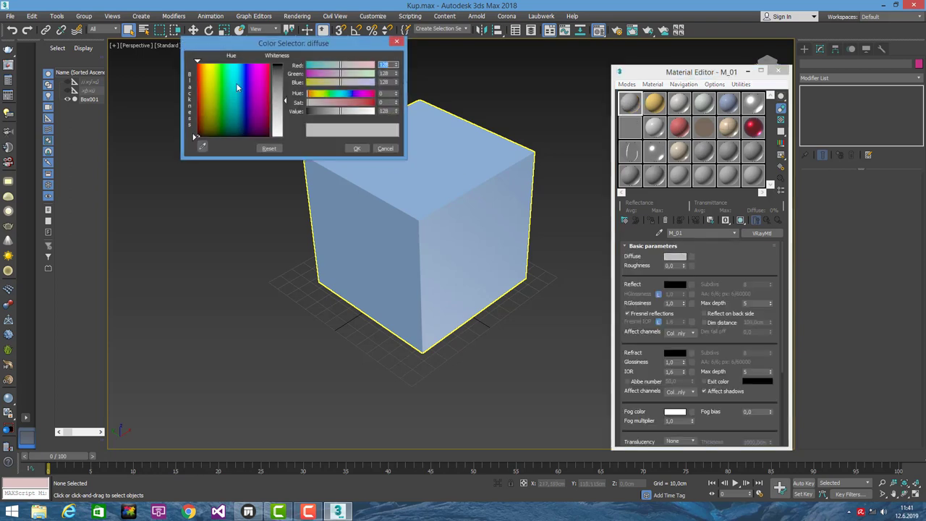
{"action": "left_click", "coordinate": [199, 73]}
{"action": "left_click_drag", "start_coordinate": [285, 101], "coordinate": [285, 68]}
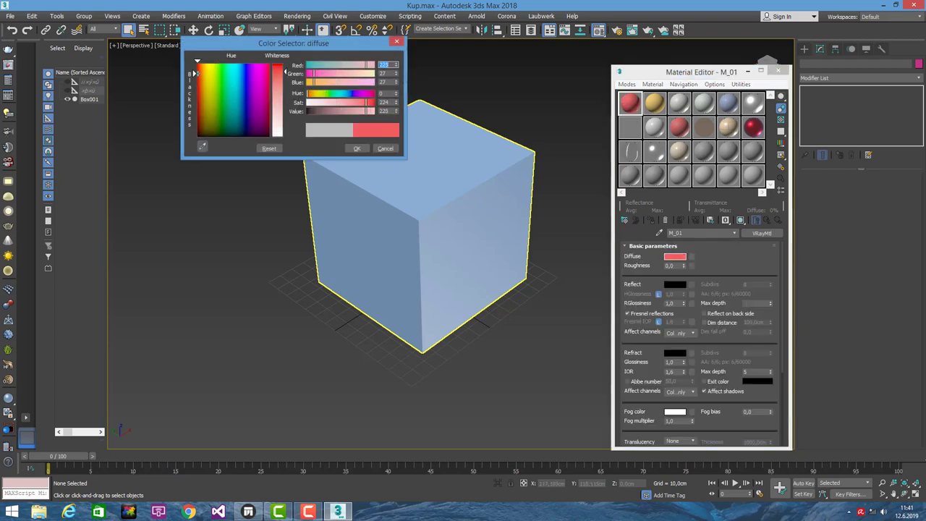
{"action": "left_click", "coordinate": [361, 148]}
{"action": "middle_click_drag", "start_coordinate": [434, 135], "coordinate": [474, 113], "text": "alt"}
{"action": "scroll", "coordinate": [424, 144], "scroll_direction": "down", "scroll_amount": 3}
{"action": "left_click", "coordinate": [424, 144]}
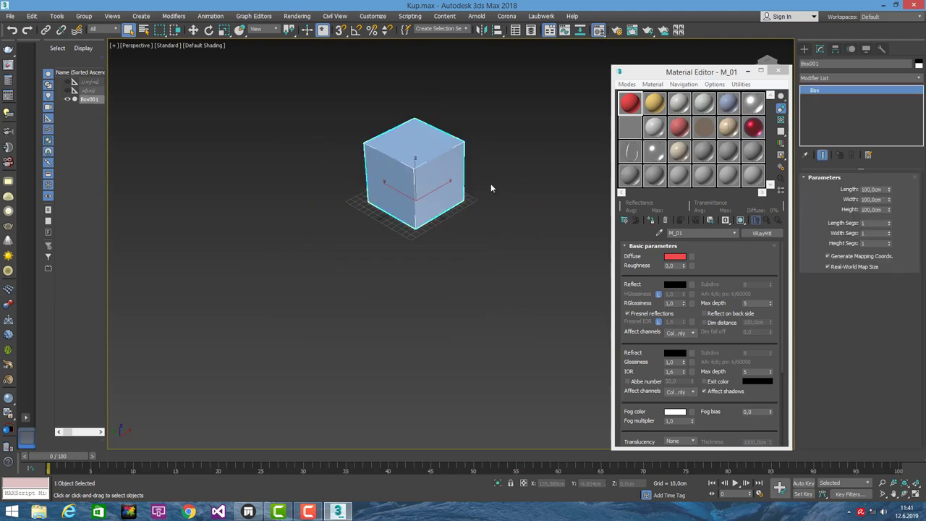
{"action": "middle_click_drag", "start_coordinate": [490, 191], "coordinate": [390, 221]}
- Copy the cube up and right as Box002, and apply red M_01 to the lower cube
{"action": "key", "text": "w"}
{"action": "left_click_drag", "start_coordinate": [389, 220], "coordinate": [520, 148], "text": "shift"}
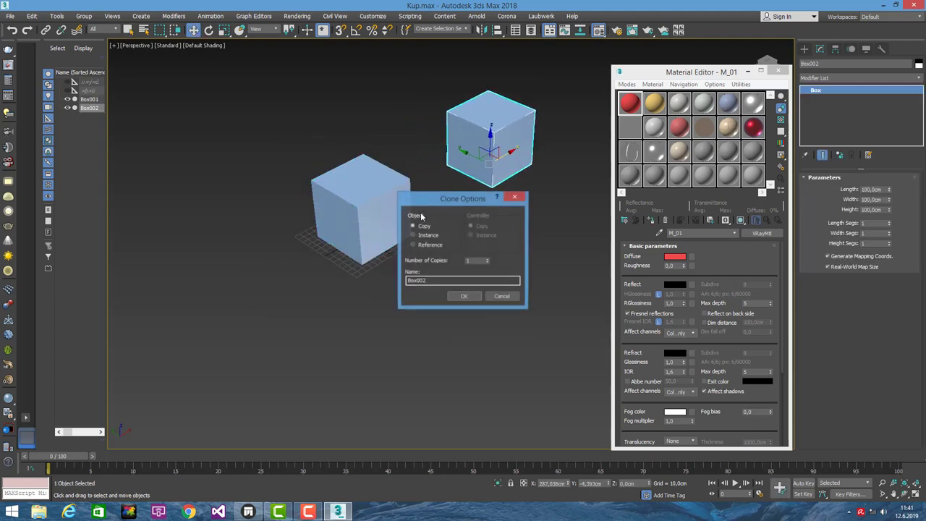
{"action": "left_click", "coordinate": [468, 296]}
{"action": "left_click", "coordinate": [468, 271]}
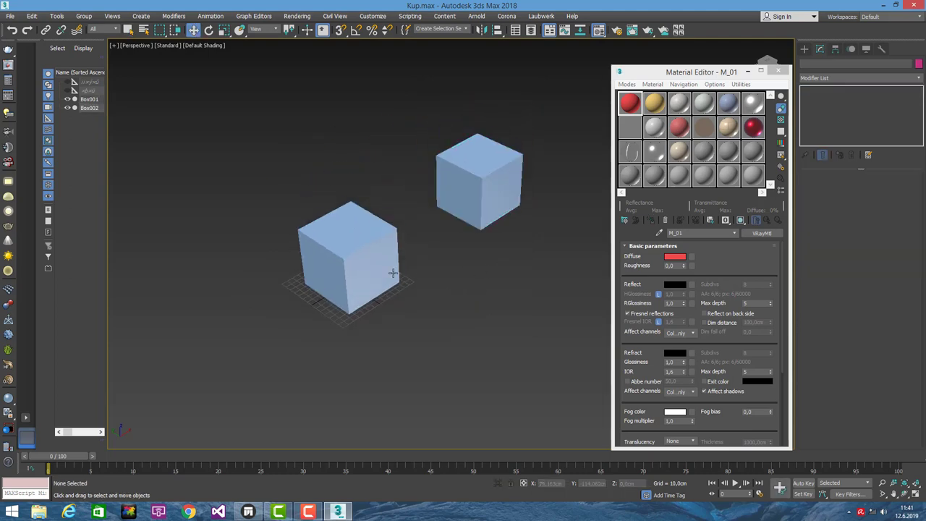
{"action": "left_click", "coordinate": [384, 265]}
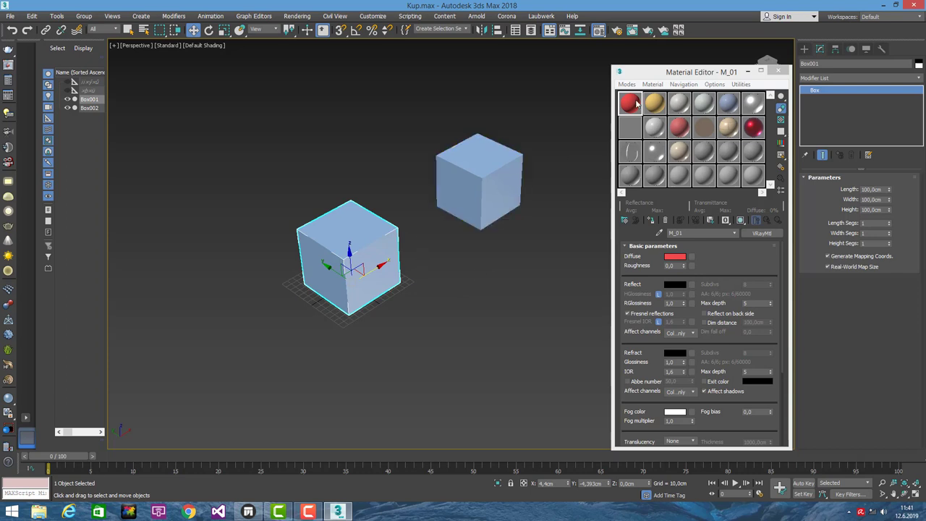
{"action": "left_click_drag", "start_coordinate": [637, 105], "coordinate": [383, 242]}
- Convert the upper cube to Editable Poly and apply the M_02 material
{"action": "left_click", "coordinate": [510, 170]}
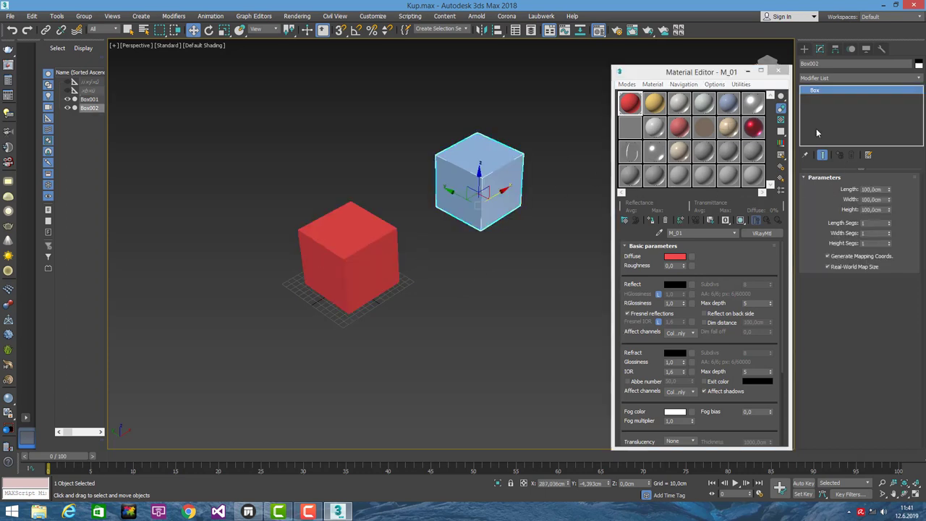
{"action": "right_click", "coordinate": [824, 97]}
{"action": "left_click", "coordinate": [839, 168]}
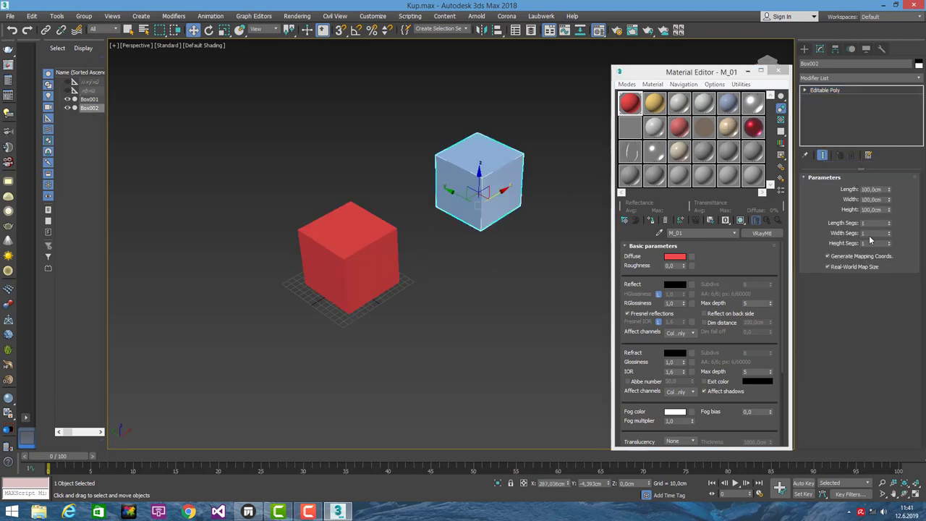
{"action": "left_click", "coordinate": [654, 103]}
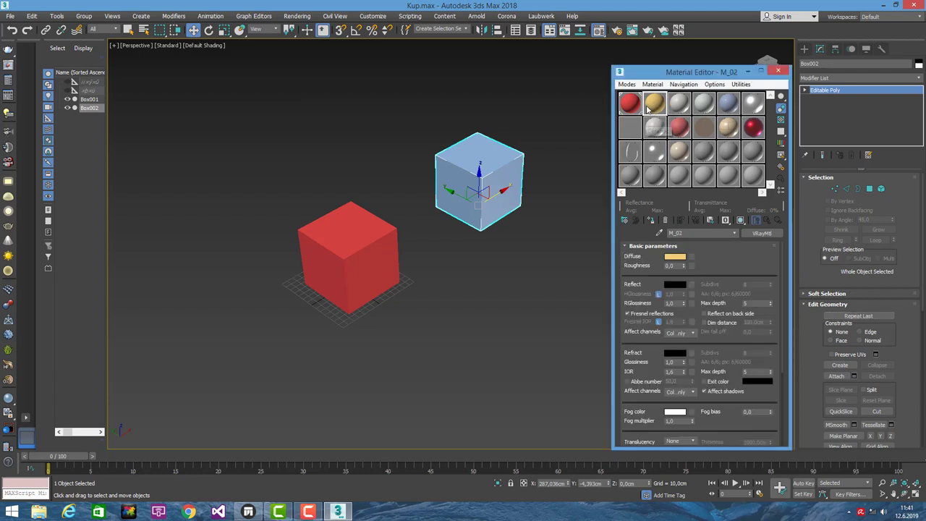
{"action": "left_click_drag", "start_coordinate": [491, 166], "coordinate": [497, 168]}
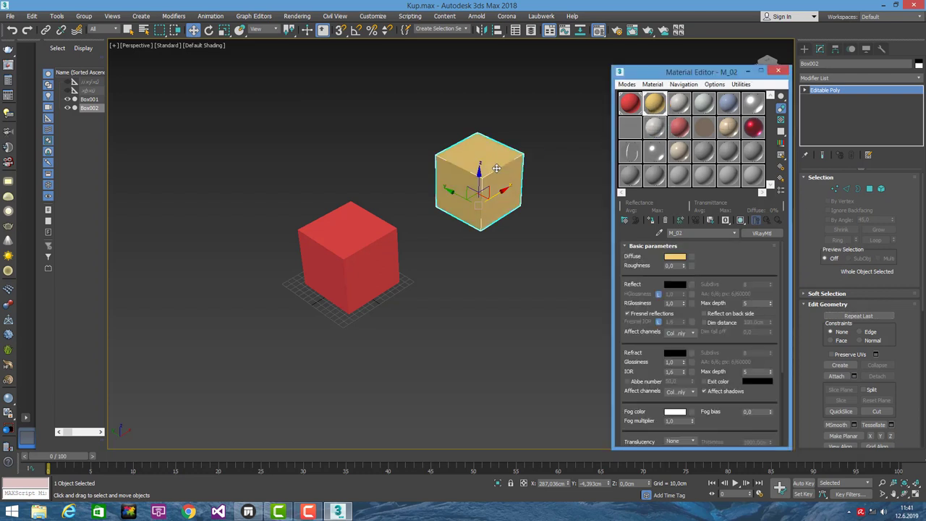
- Assign M_01 to the upper cube's right face, then close the Material Editor
{"action": "left_click", "coordinate": [870, 188]}
{"action": "left_click", "coordinate": [490, 195]}
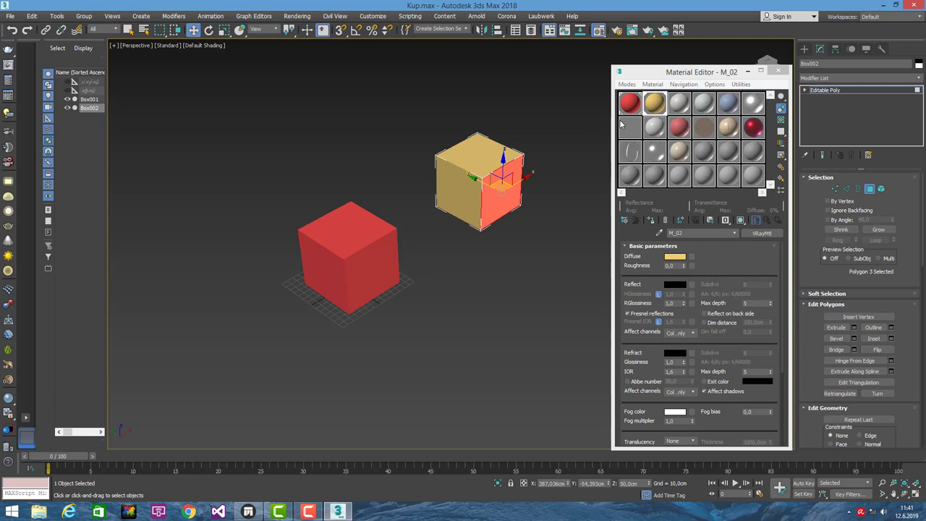
{"action": "left_click_drag", "start_coordinate": [629, 103], "coordinate": [500, 188]}
{"action": "left_click", "coordinate": [549, 194]}
{"action": "left_click", "coordinate": [780, 72]}
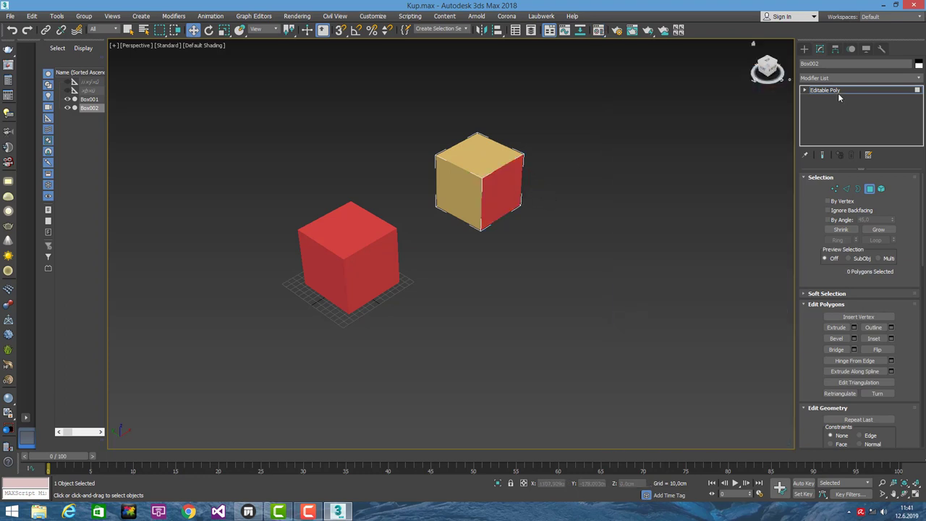
{"action": "left_click", "coordinate": [838, 93]}
{"action": "left_click", "coordinate": [767, 73]}
{"action": "left_click", "coordinate": [425, 231]}
{"action": "middle_click_drag", "start_coordinate": [425, 231], "coordinate": [475, 214], "text": "alt"}
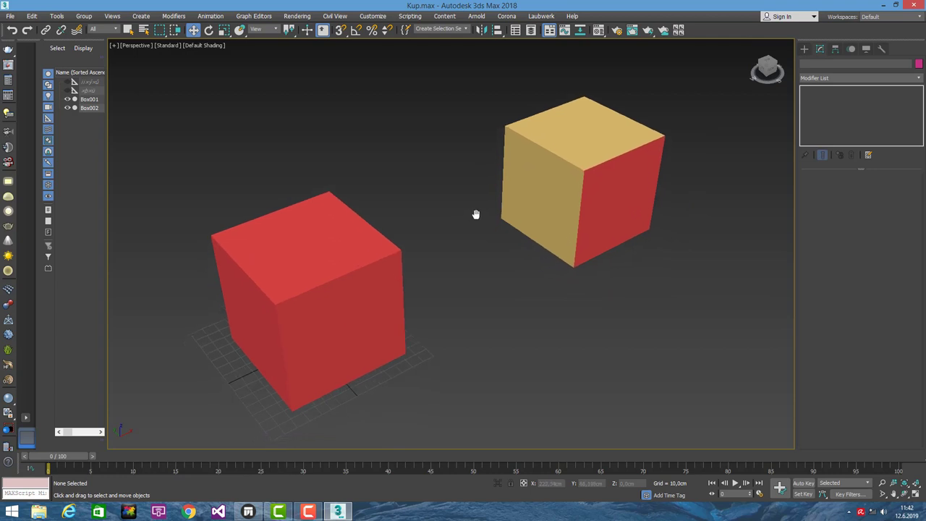
- Export the scene as Kup_2 in Autodesk FBX format, accepting settings and dismissing warnings
{"action": "left_click", "coordinate": [11, 16]}
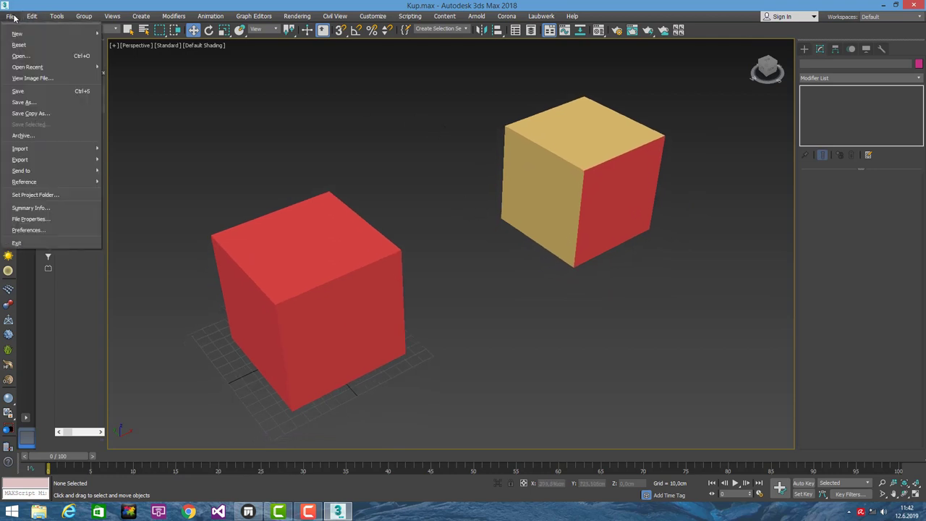
{"action": "mouse_move", "coordinate": [20, 159]}
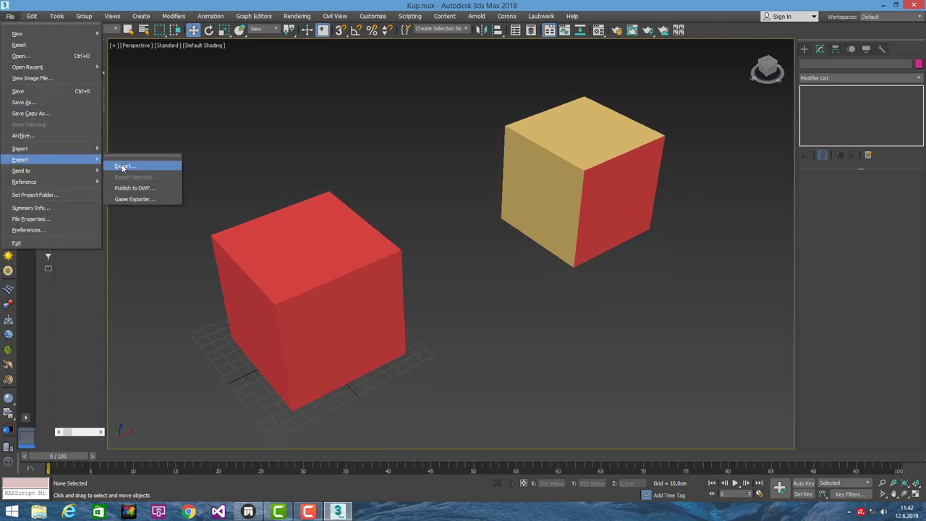
{"action": "left_click", "coordinate": [122, 165]}
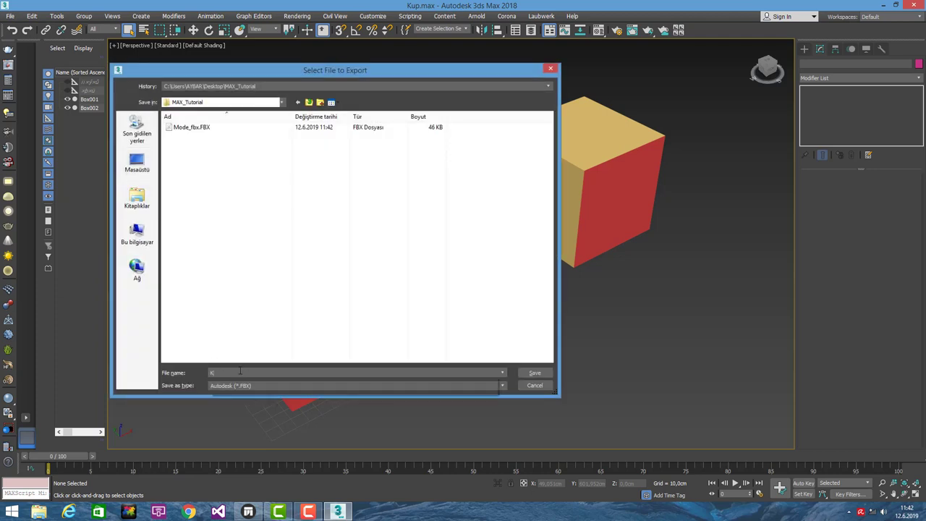
{"action": "type", "text": "Kup_2"}
{"action": "left_click", "coordinate": [534, 373]}
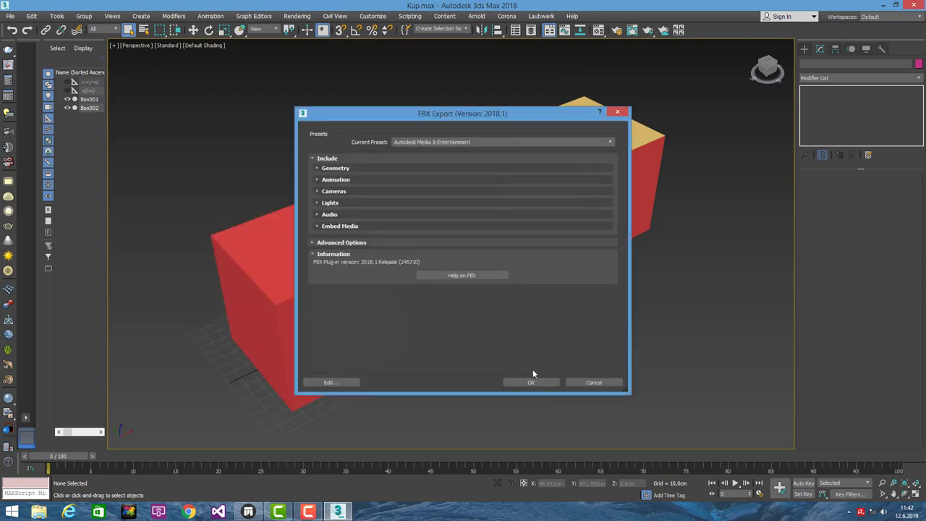
{"action": "left_click", "coordinate": [534, 378]}
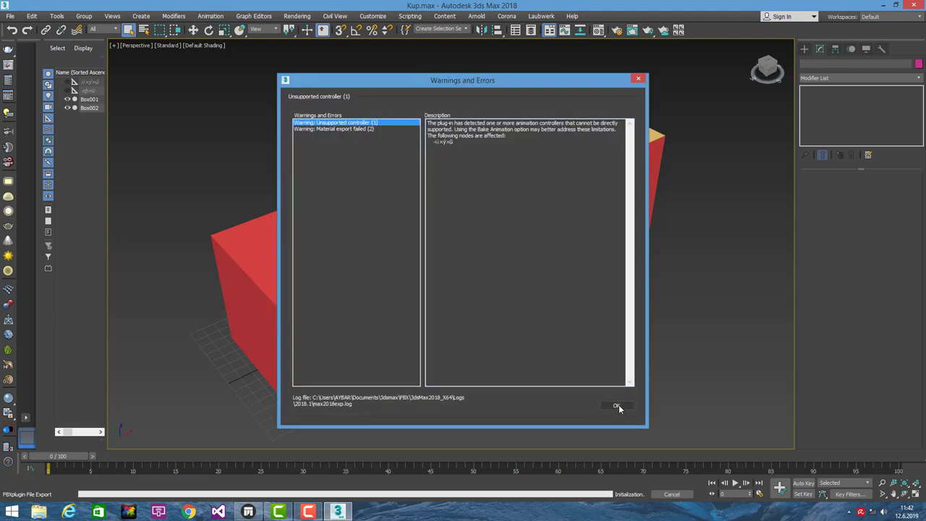
{"action": "left_click", "coordinate": [617, 406]}
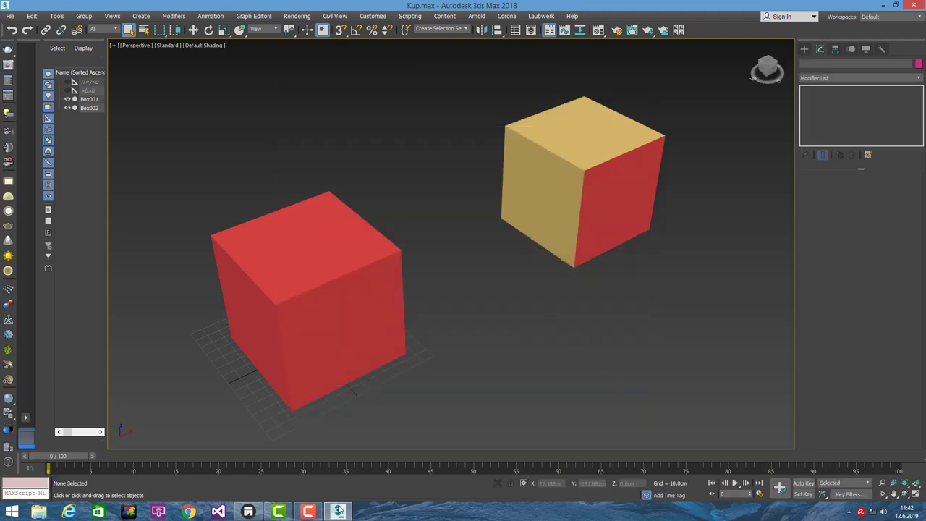
- Import Kup_2.FBX from the MAX_Tutorial folder into Twinmotion
{"action": "left_click", "coordinate": [249, 511]}
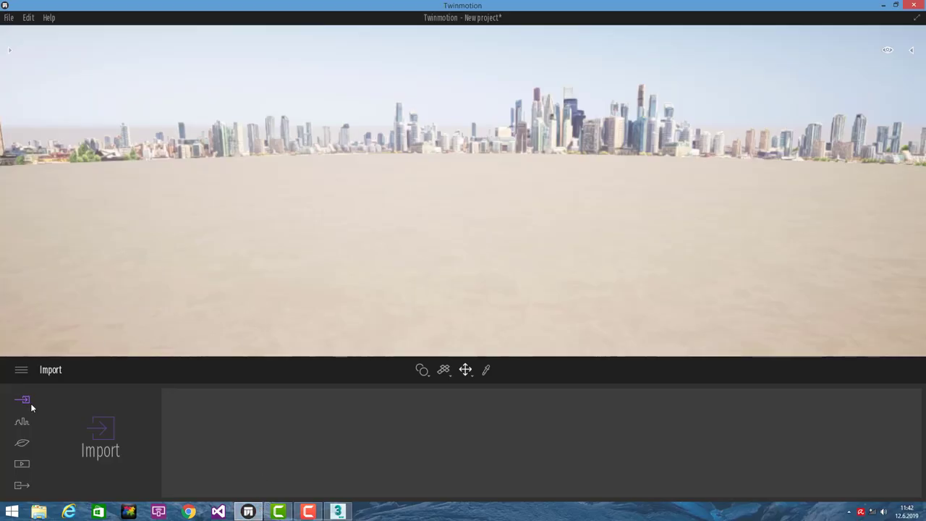
{"action": "left_click", "coordinate": [92, 433]}
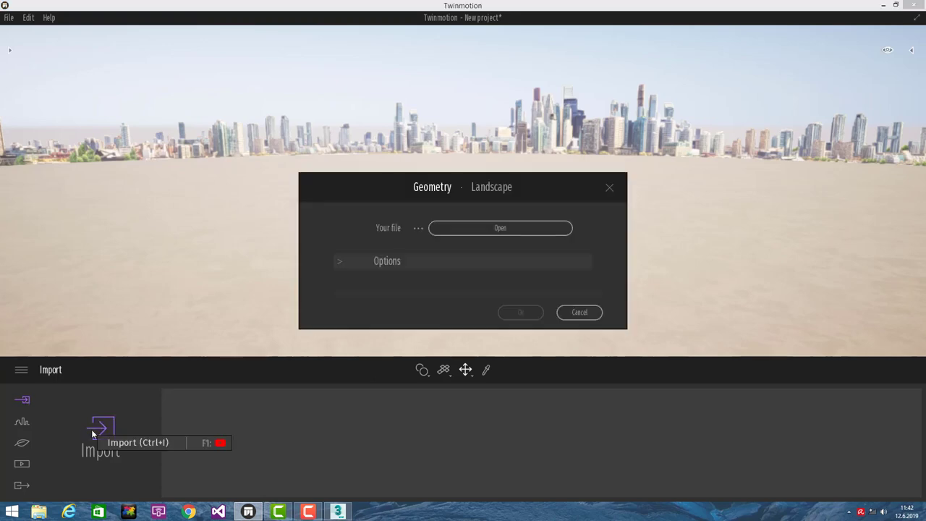
{"action": "left_click", "coordinate": [492, 228]}
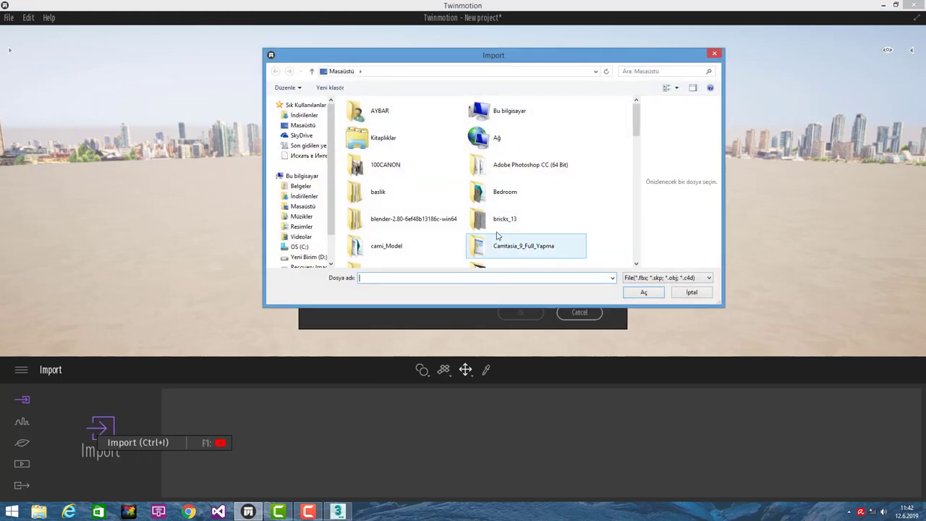
{"action": "scroll", "coordinate": [528, 215], "scroll_direction": "down", "scroll_amount": 5}
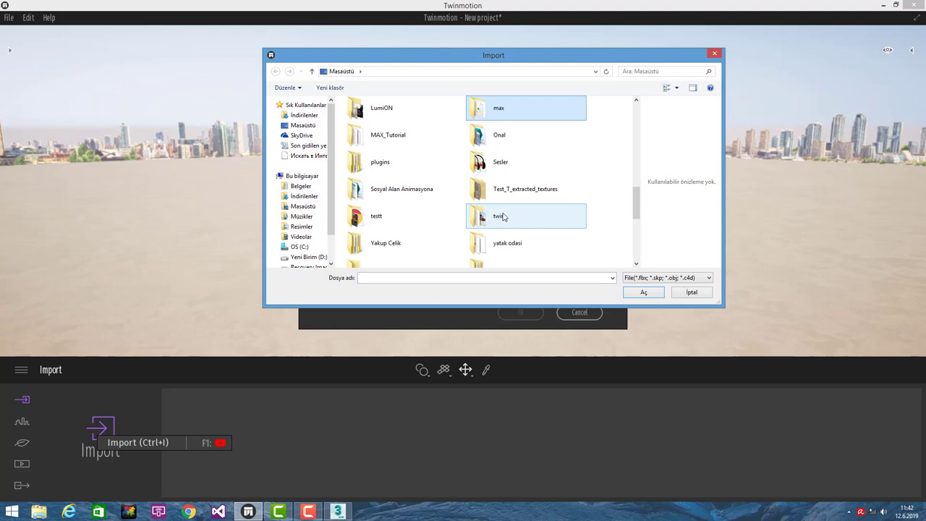
{"action": "double_click", "coordinate": [406, 143]}
{"action": "left_click", "coordinate": [362, 119]}
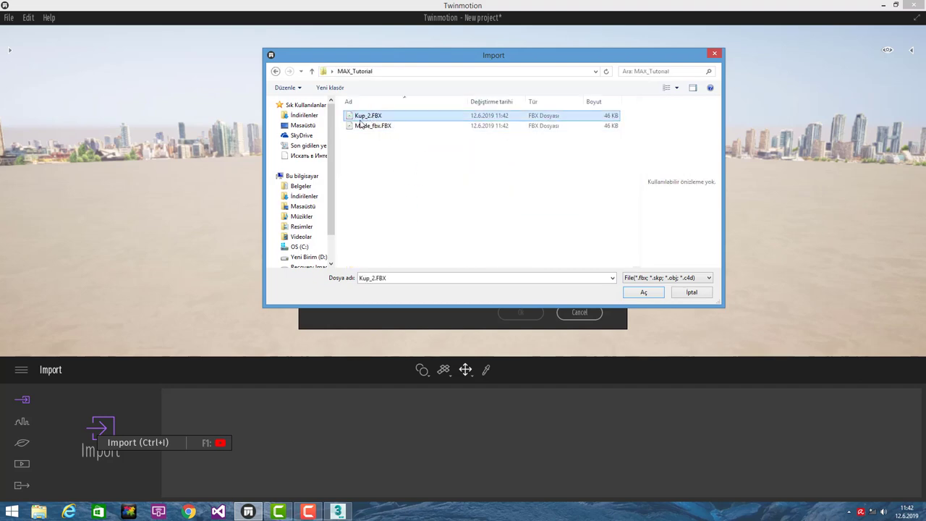
{"action": "left_click_drag", "start_coordinate": [490, 58], "coordinate": [528, 63]}
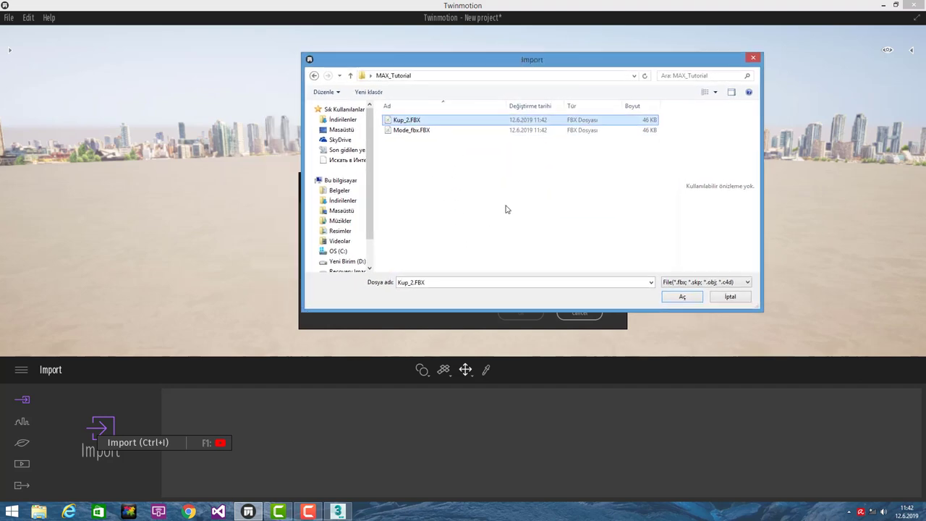
{"action": "left_click", "coordinate": [393, 121]}
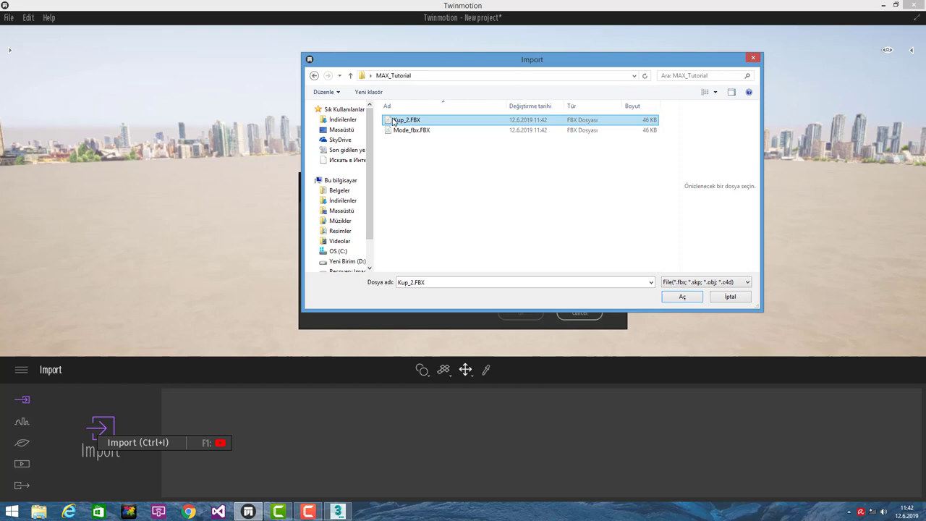
{"action": "left_click", "coordinate": [681, 297]}
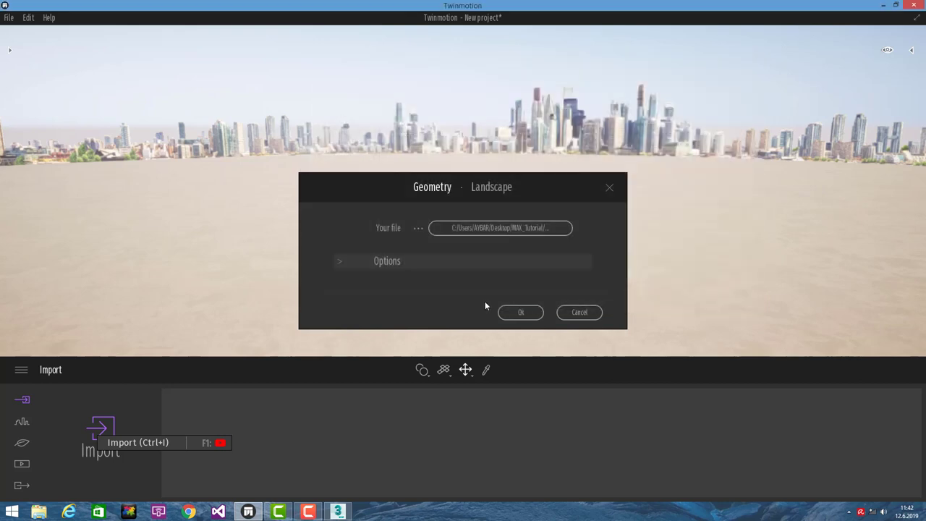
{"action": "left_click", "coordinate": [520, 312]}
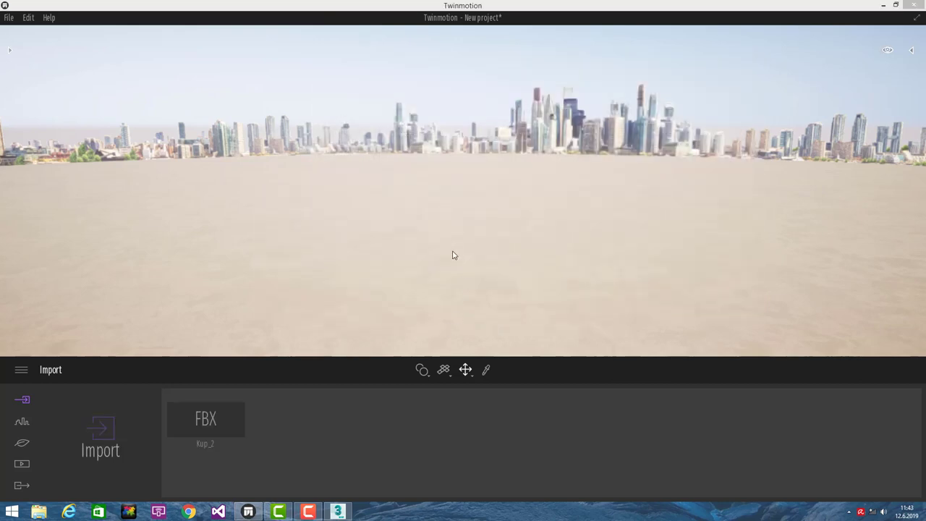
- Orbit, zoom and pan the camera to frame the red and gold cubes above the paving
{"action": "left_click_drag", "start_coordinate": [453, 242], "coordinate": [463, 210]}
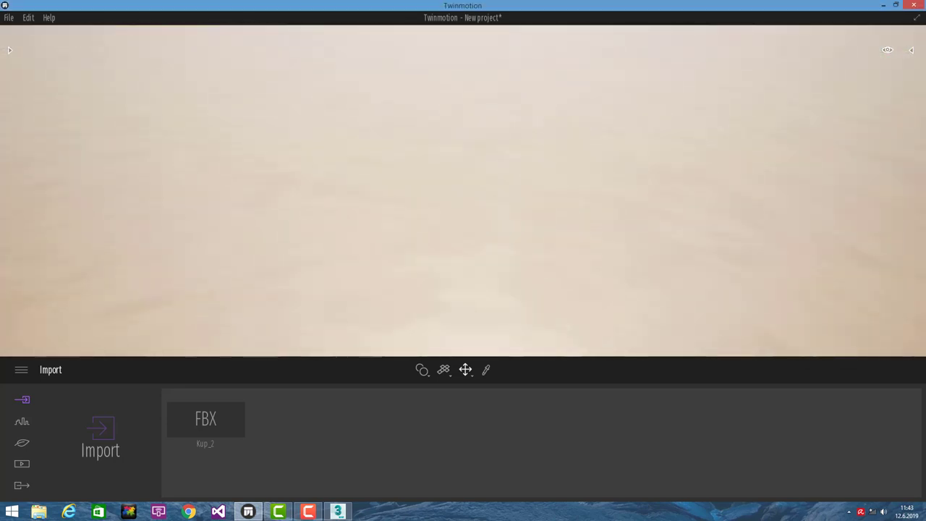
{"action": "mouse_move", "coordinate": [463, 210]}
{"action": "left_mouse_down"}
{"action": "mouse_move", "coordinate": [425, 211]}
{"action": "mouse_move", "coordinate": [347, 132]}
{"action": "left_mouse_up"}
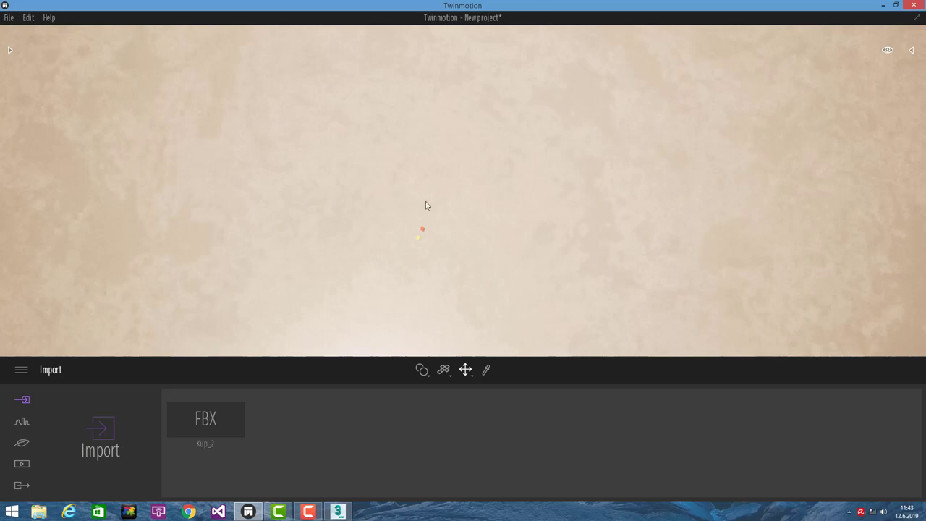
{"action": "scroll", "coordinate": [434, 217], "scroll_direction": "down", "scroll_amount": 3}
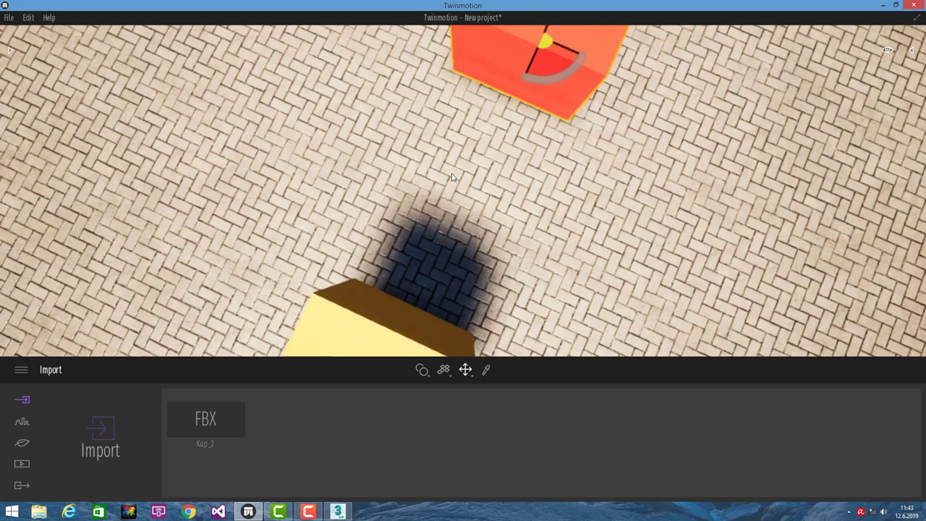
{"action": "scroll", "coordinate": [455, 208], "scroll_direction": "down", "scroll_amount": 2}
{"action": "left_click_drag", "start_coordinate": [454, 204], "coordinate": [459, 304]}
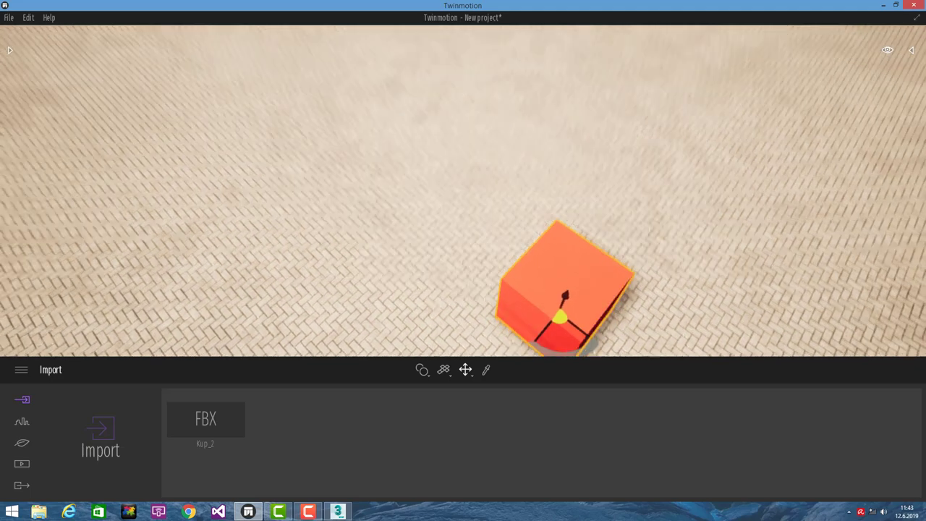
{"action": "scroll", "coordinate": [447, 289], "scroll_direction": "down", "scroll_amount": 3}
{"action": "scroll", "coordinate": [446, 289], "scroll_direction": "down", "scroll_amount": 2}
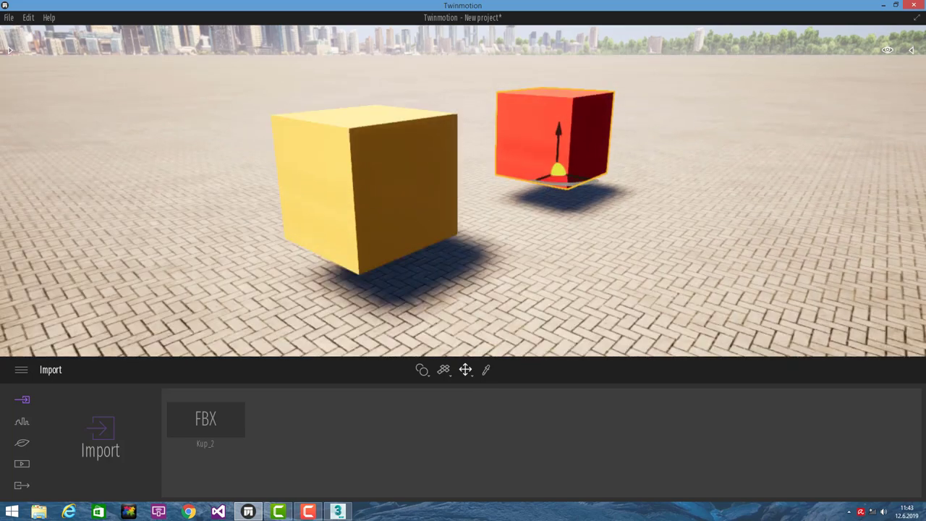
{"action": "middle_click_drag", "start_coordinate": [438, 283], "coordinate": [447, 288]}
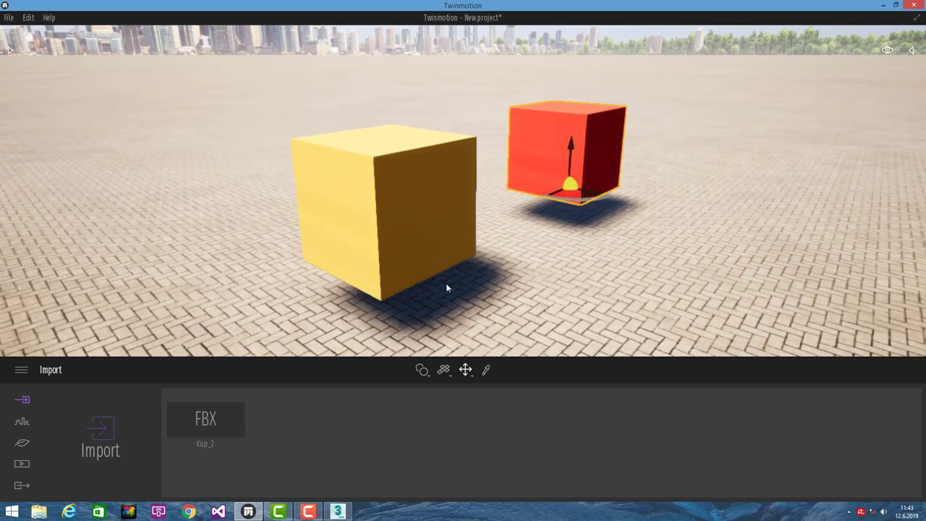
{"action": "left_click", "coordinate": [610, 266]}
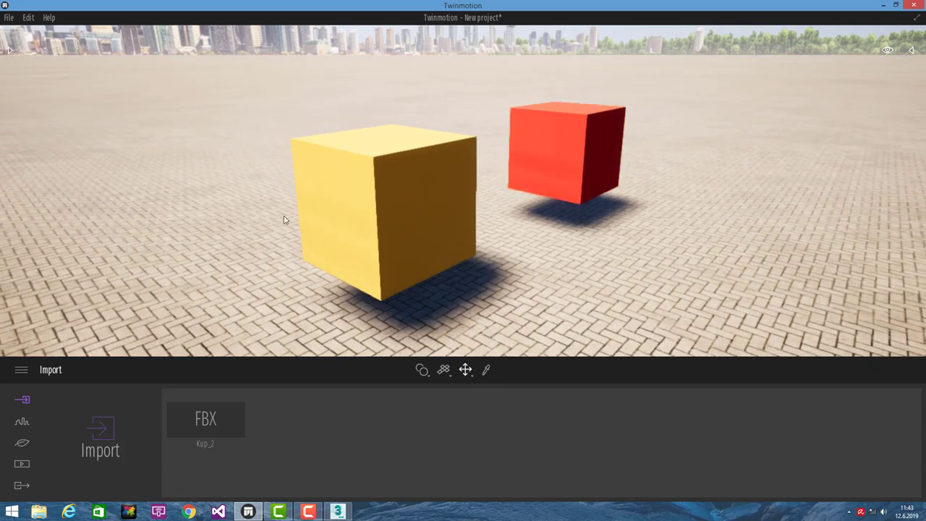
{"action": "mouse_move", "coordinate": [283, 213]}
{"action": "left_mouse_down"}
{"action": "mouse_move", "coordinate": [250, 215]}
{"action": "mouse_move", "coordinate": [171, 192]}
{"action": "left_mouse_up"}
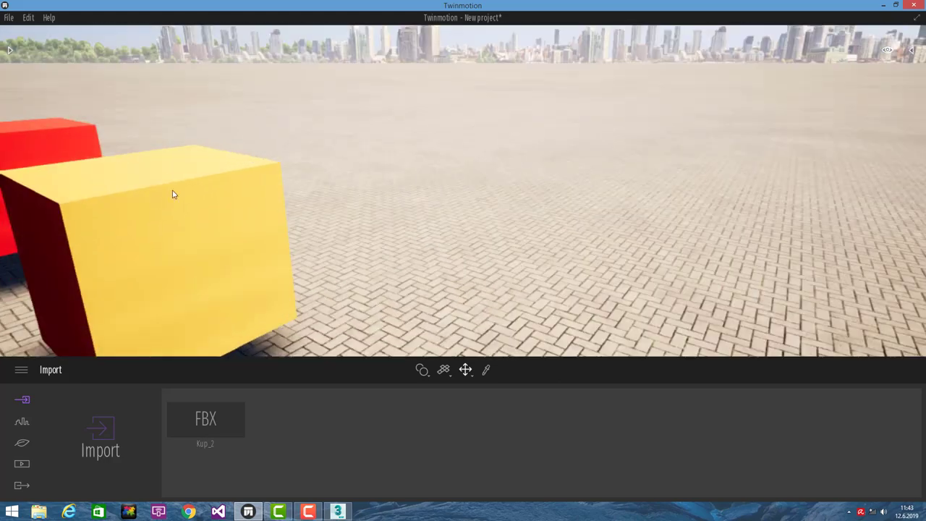
{"action": "left_click_drag", "start_coordinate": [228, 132], "coordinate": [304, 134]}
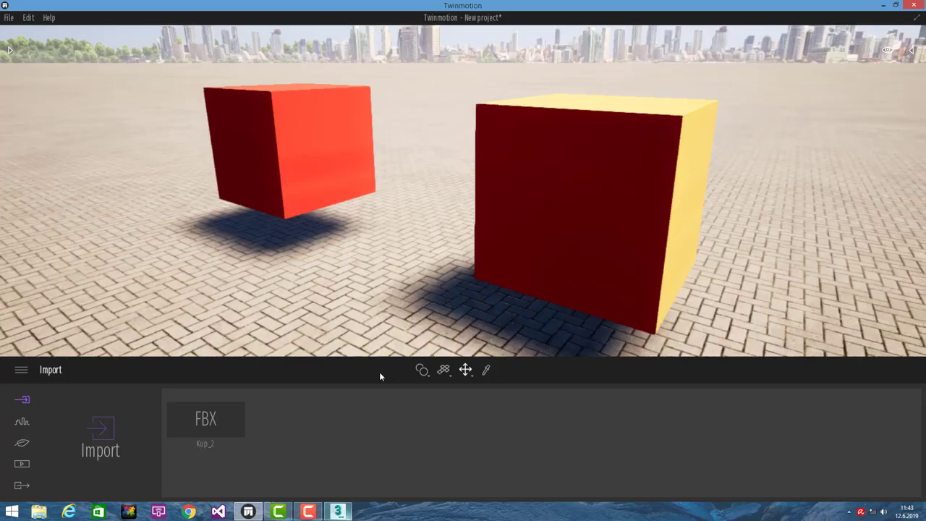
- Apply the Clean brick 01 material from Materials > Brick to the left red cube
{"action": "left_click", "coordinate": [8, 53]}
{"action": "left_click", "coordinate": [20, 64]}
{"action": "left_click", "coordinate": [20, 64]}
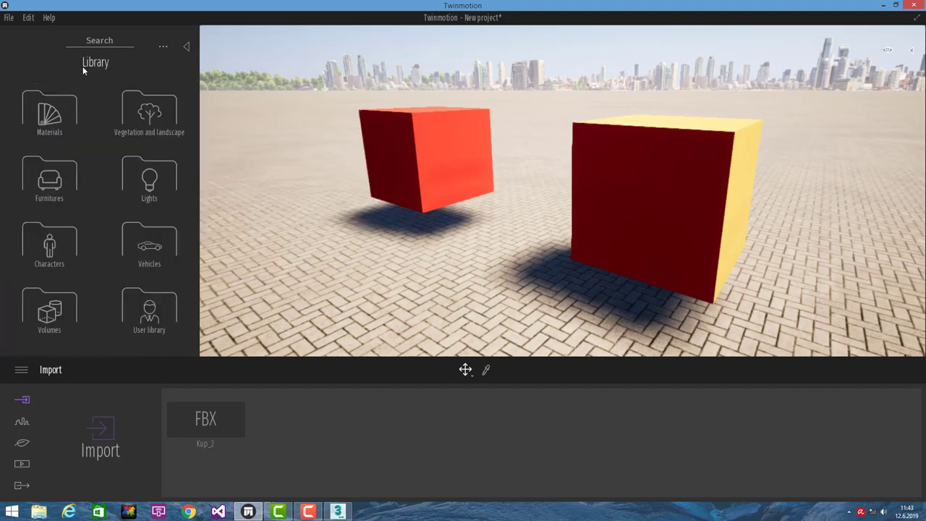
{"action": "left_click", "coordinate": [45, 116]}
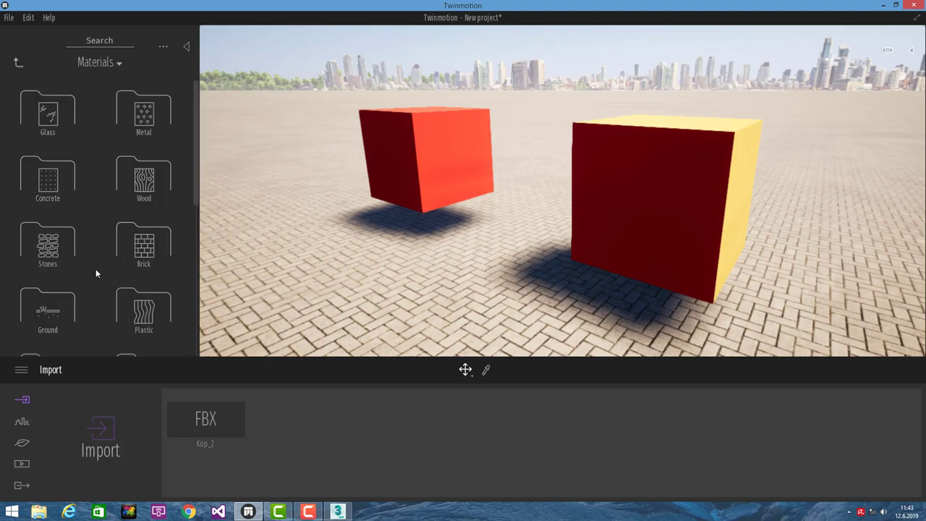
{"action": "left_click", "coordinate": [143, 246]}
{"action": "mouse_move", "coordinate": [143, 171]}
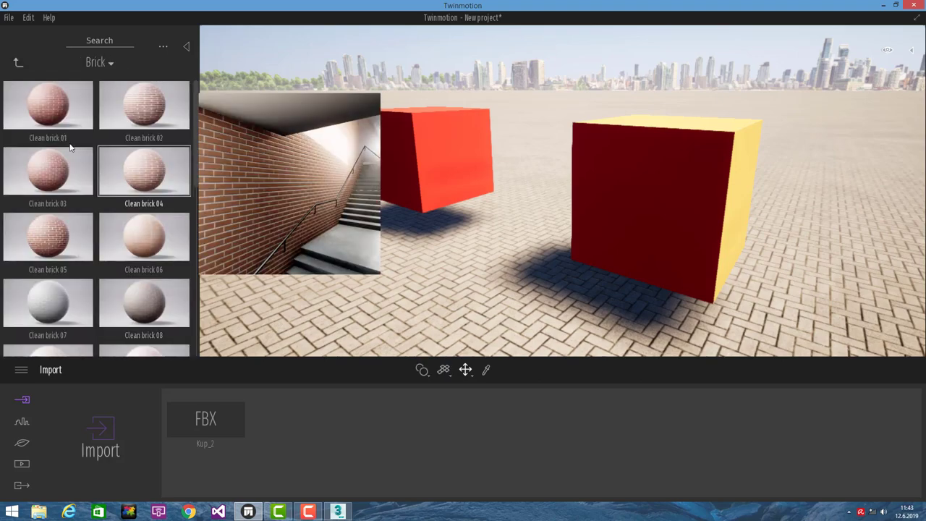
{"action": "left_click_drag", "start_coordinate": [45, 109], "coordinate": [427, 162]}
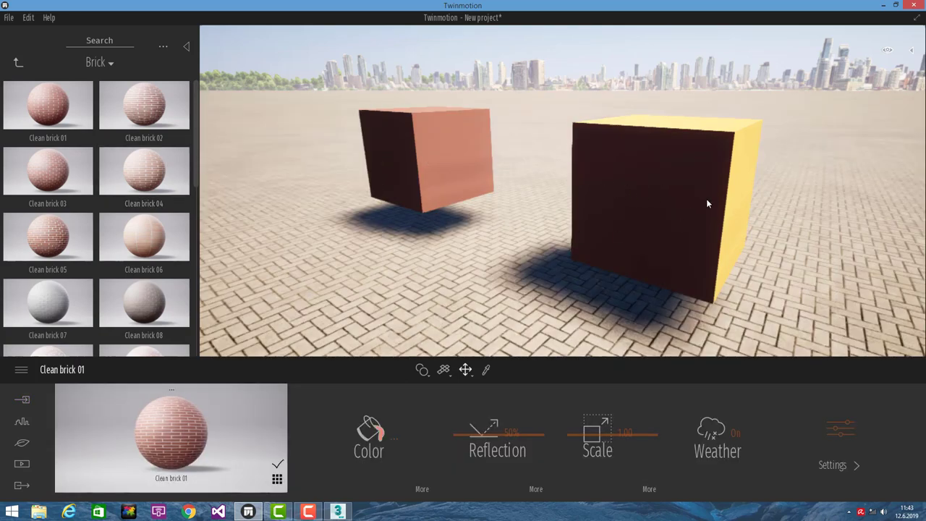
- Raise the brick material's scale from 1.00 to 10.00, then return to 3ds Max
{"action": "scroll", "coordinate": [707, 198], "scroll_direction": "up", "scroll_amount": 5}
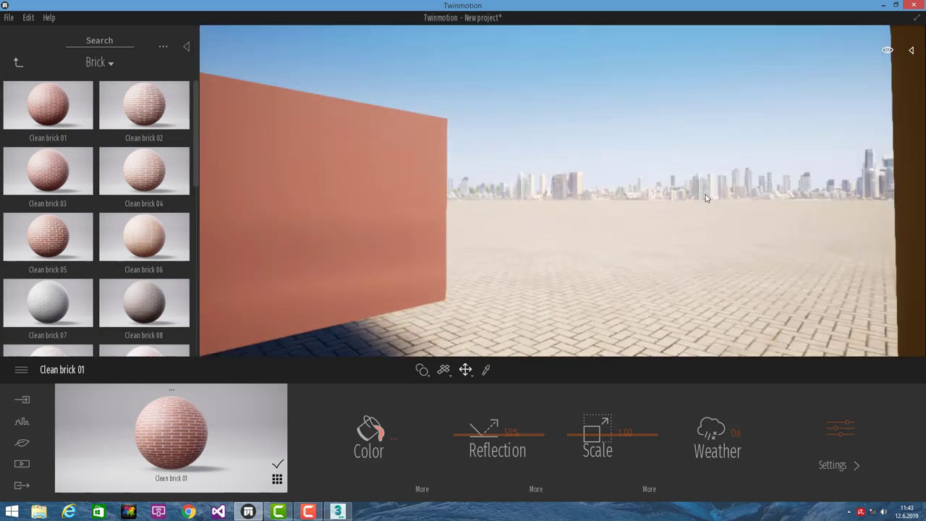
{"action": "left_click_drag", "start_coordinate": [703, 197], "coordinate": [675, 205]}
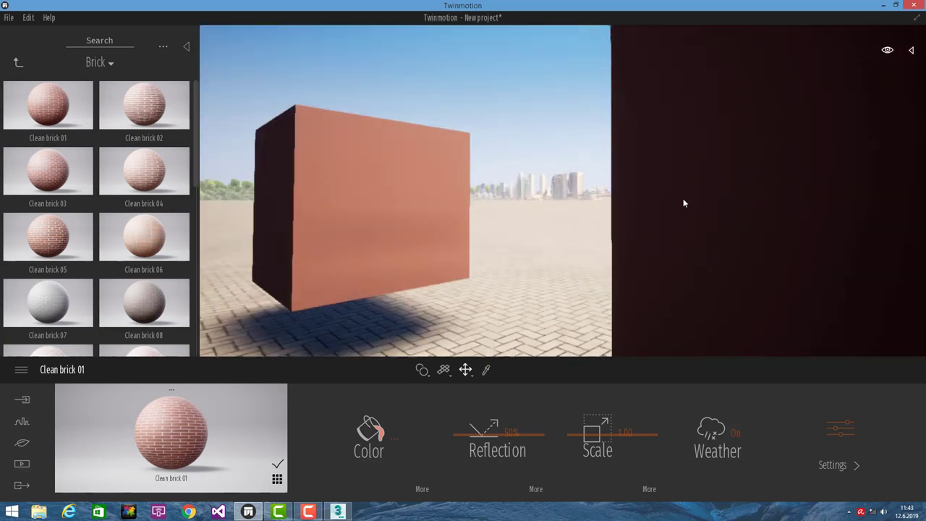
{"action": "scroll", "coordinate": [549, 211], "scroll_direction": "down", "scroll_amount": 5}
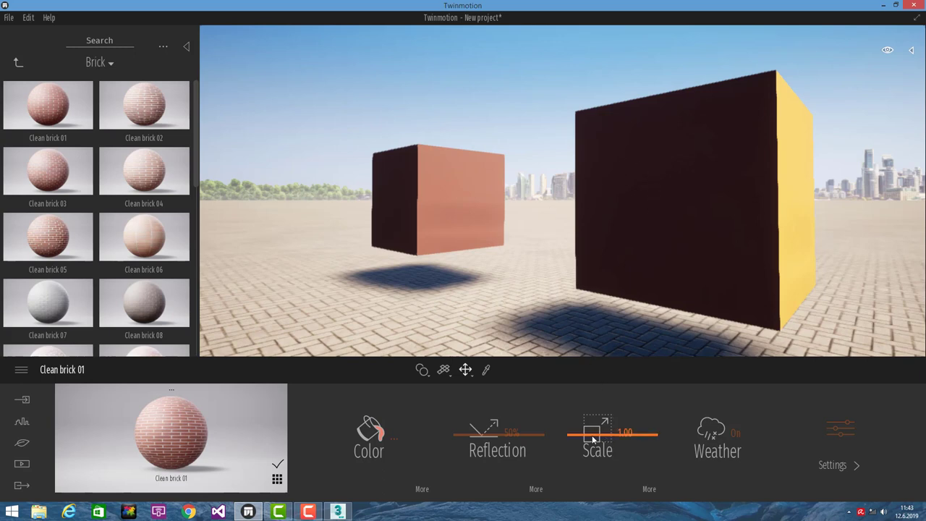
{"action": "left_click_drag", "start_coordinate": [592, 440], "coordinate": [582, 371]}
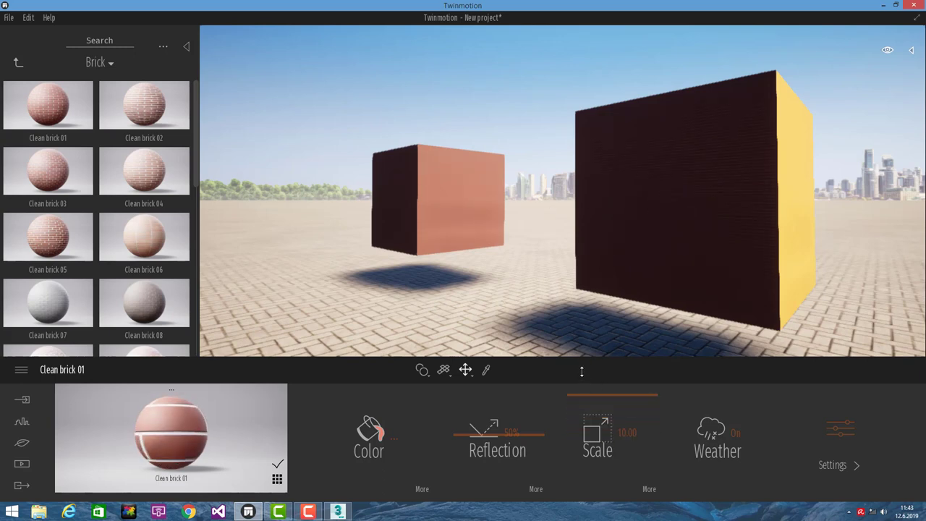
{"action": "scroll", "coordinate": [756, 266], "scroll_direction": "up", "scroll_amount": 5}
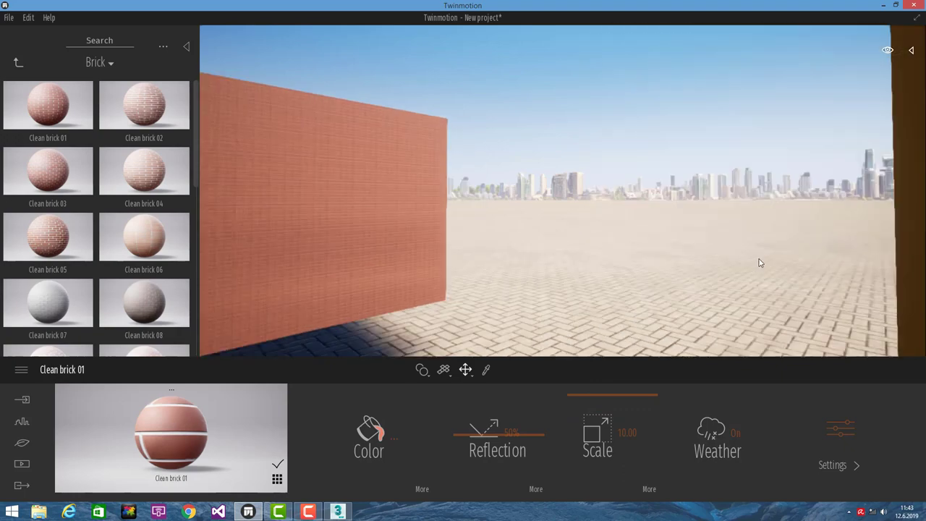
{"action": "scroll", "coordinate": [584, 255], "scroll_direction": "down", "scroll_amount": 5}
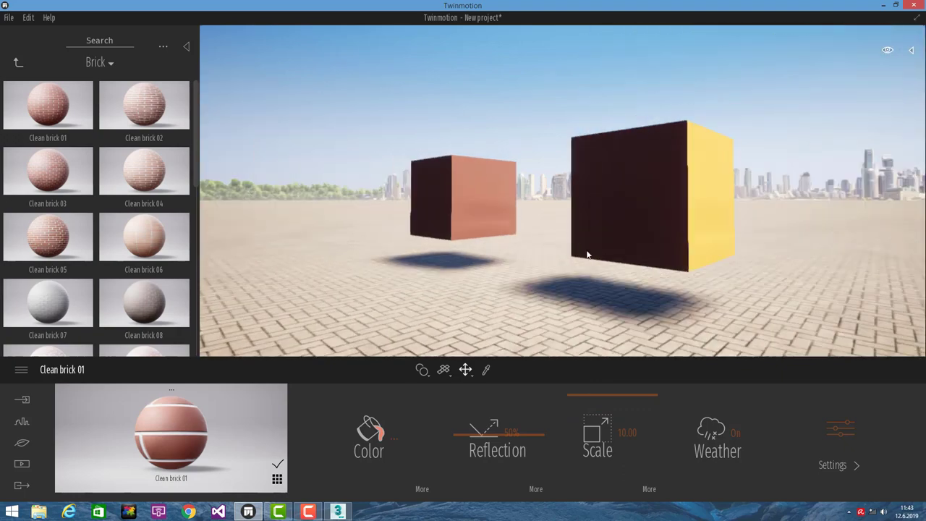
{"action": "mouse_move", "coordinate": [517, 228]}
{"action": "right_mouse_down"}
{"action": "mouse_move", "coordinate": [525, 211]}
{"action": "mouse_move", "coordinate": [507, 217]}
{"action": "right_mouse_up"}
{"action": "right_click_drag", "start_coordinate": [467, 182], "coordinate": [477, 217]}
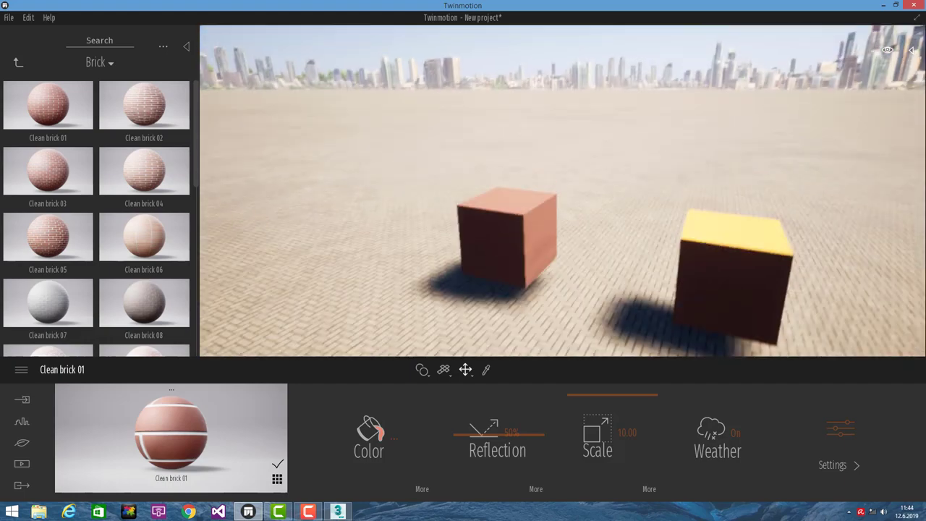
{"action": "left_click", "coordinate": [338, 512]}
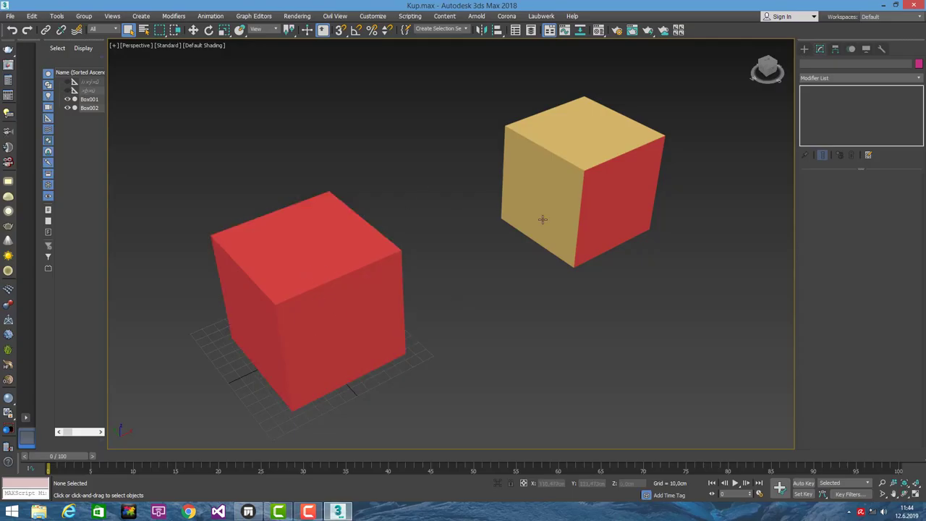
- Select the yellow and red cubes together
{"action": "left_click", "coordinate": [609, 185]}
{"action": "left_click", "coordinate": [501, 350]}
{"action": "left_click", "coordinate": [595, 211]}
{"action": "left_click", "coordinate": [427, 264]}
{"action": "left_click", "coordinate": [558, 180]}
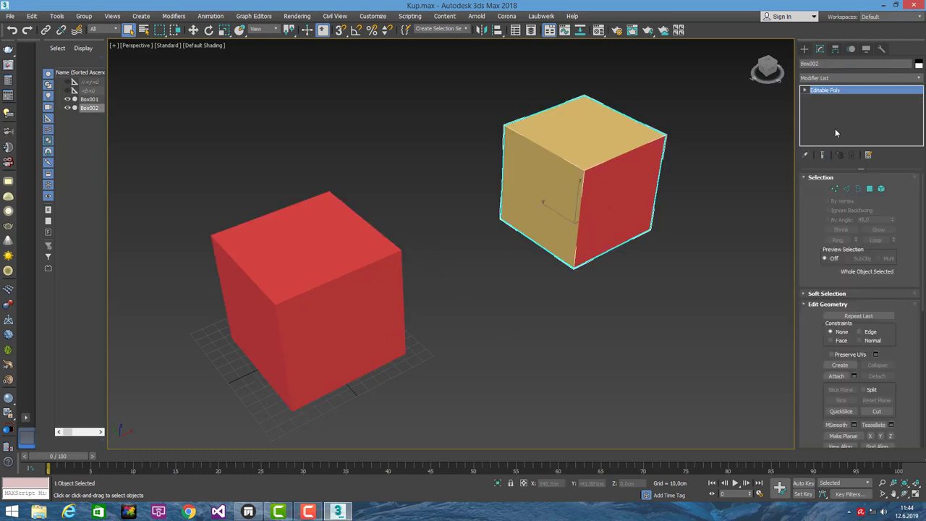
{"action": "left_click", "coordinate": [365, 255], "text": "ctrl"}
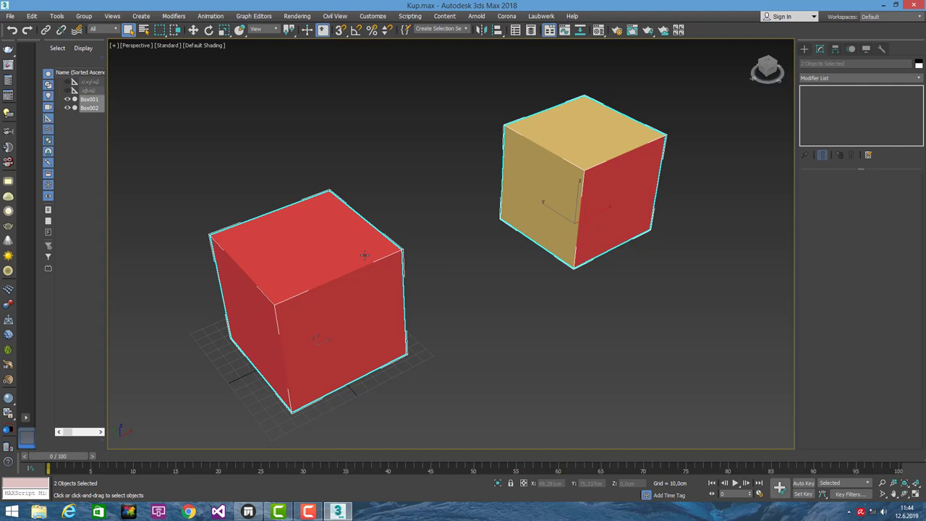
- Add a UVW Map modifier with Box mapping, Real-World Map Size off, sized 100 cm
{"action": "left_click", "coordinate": [844, 77]}
{"action": "scroll", "coordinate": [843, 368], "scroll_direction": "down", "scroll_amount": 10}
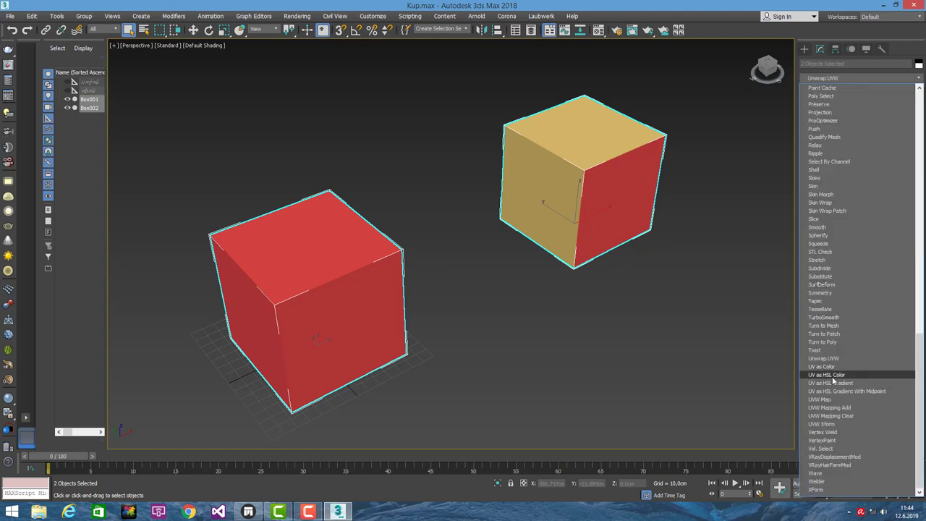
{"action": "left_click", "coordinate": [830, 400]}
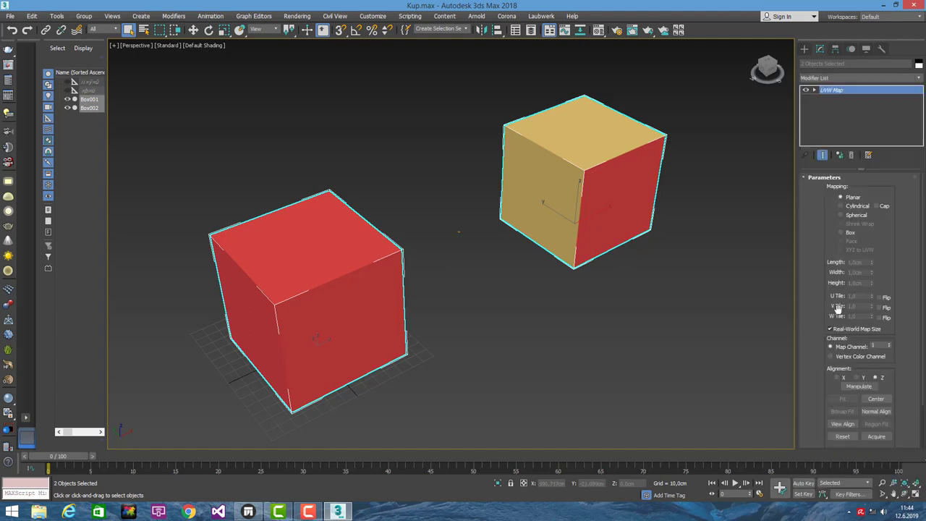
{"action": "left_click", "coordinate": [847, 233]}
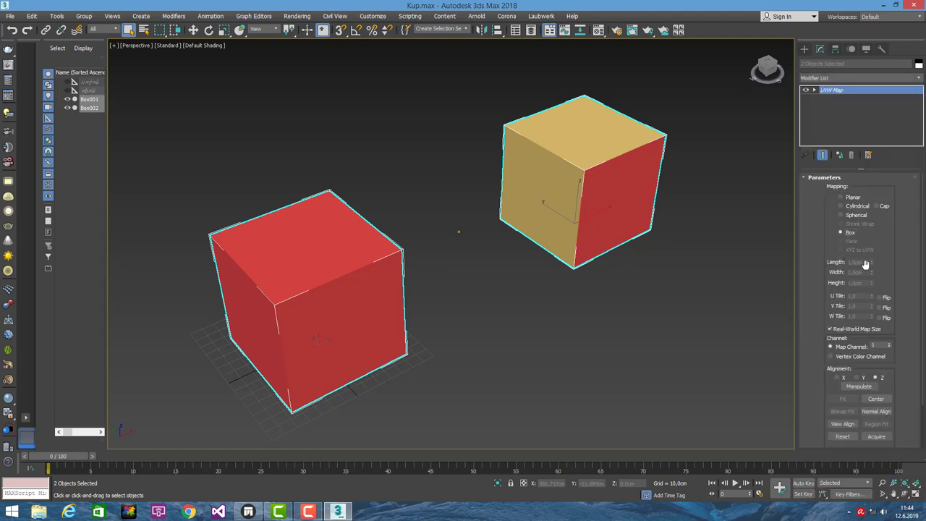
{"action": "left_click", "coordinate": [857, 330]}
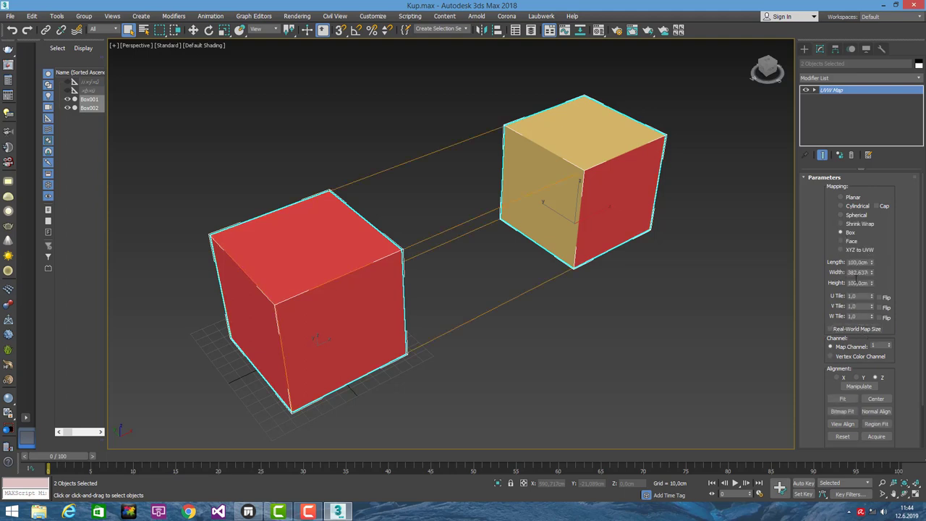
{"action": "left_click", "coordinate": [858, 262]}
{"action": "type", "text": "100"}
{"action": "key", "text": "Tab"}
{"action": "type", "text": "100"}
{"action": "key", "text": "Tab"}
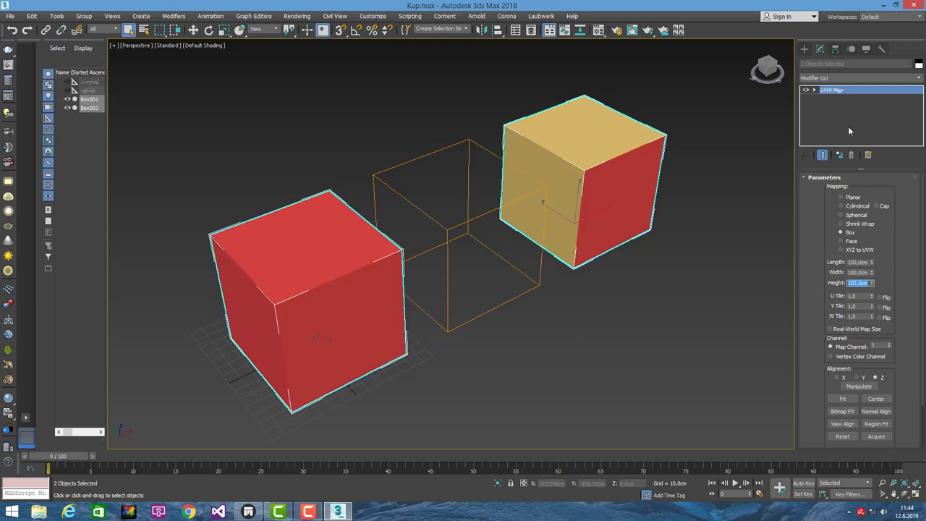
- Export the two-cube scene as FBX file Kup_01, accept the warnings, and return to Twinmotion
{"action": "left_click", "coordinate": [718, 264]}
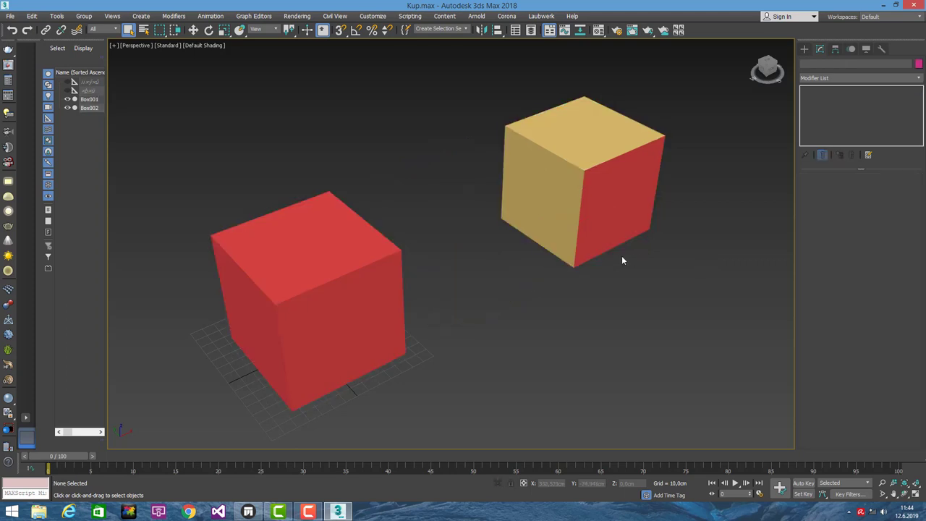
{"action": "left_click", "coordinate": [10, 16]}
{"action": "mouse_move", "coordinate": [21, 159]}
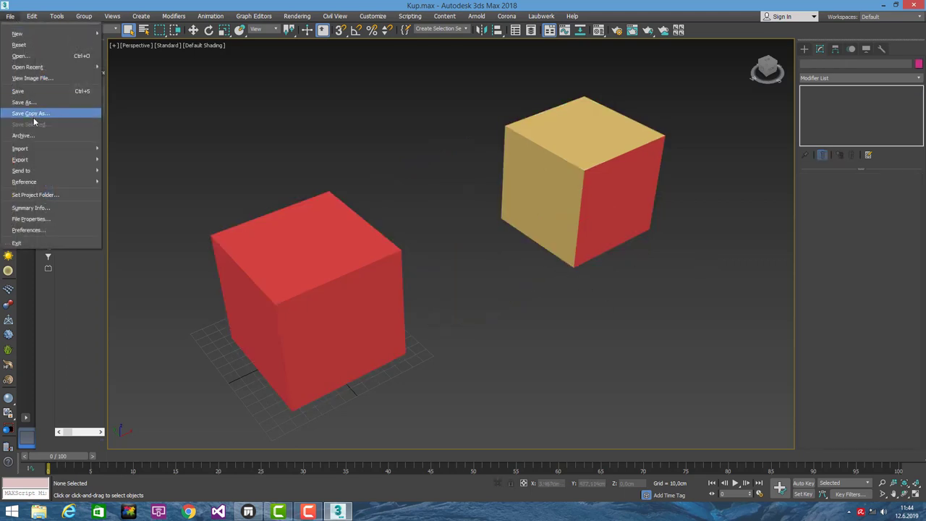
{"action": "left_click", "coordinate": [123, 166]}
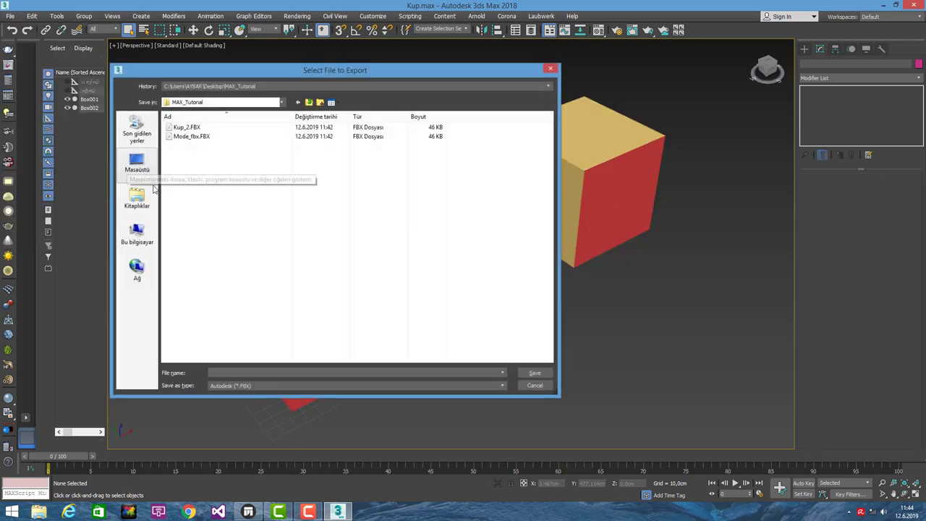
{"action": "type", "text": "Kup"}
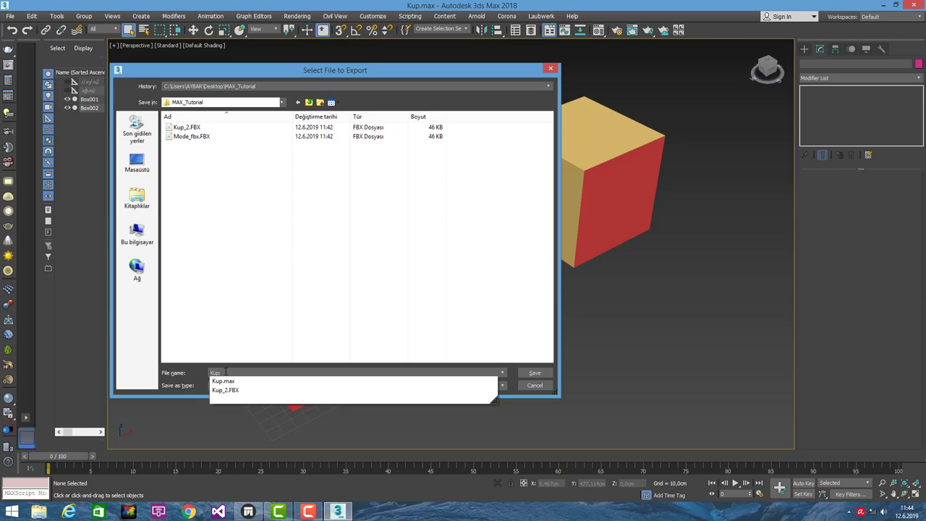
{"action": "type", "text": "_01"}
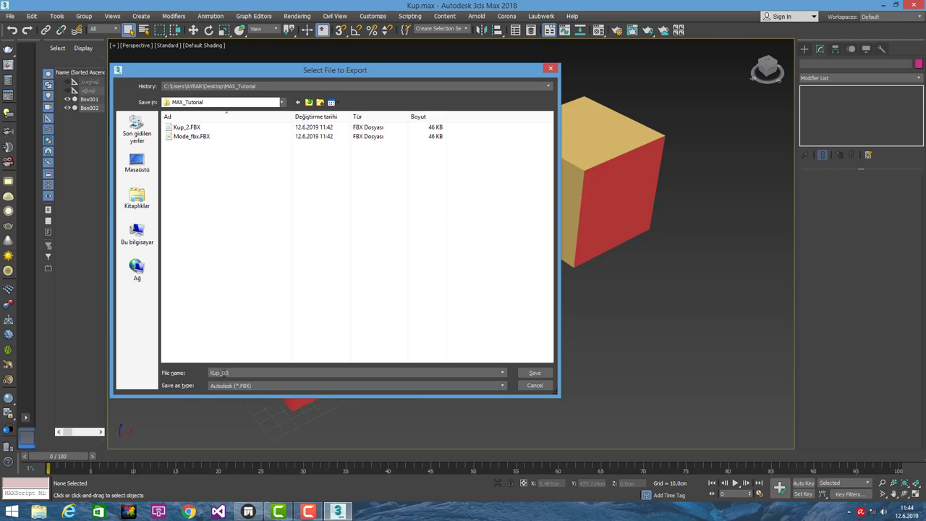
{"action": "left_click", "coordinate": [535, 372]}
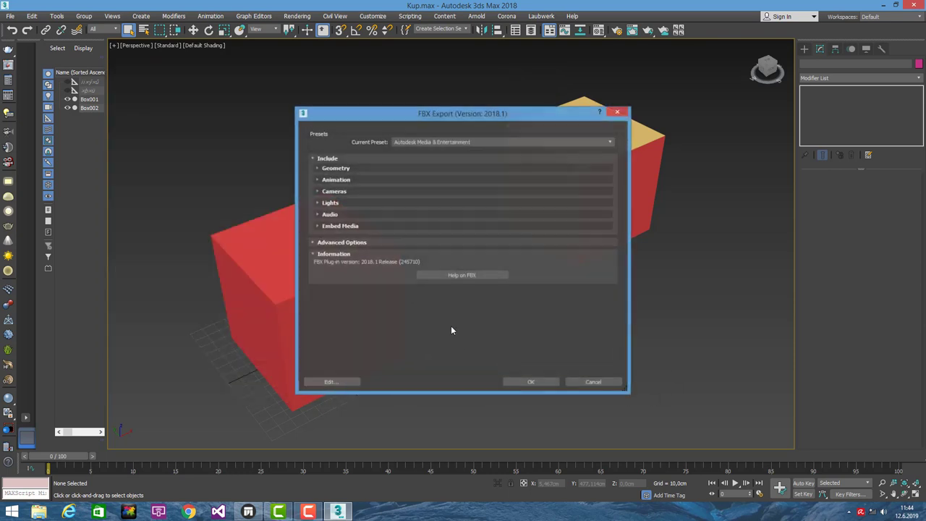
{"action": "left_click", "coordinate": [531, 381]}
{"action": "left_click", "coordinate": [619, 407]}
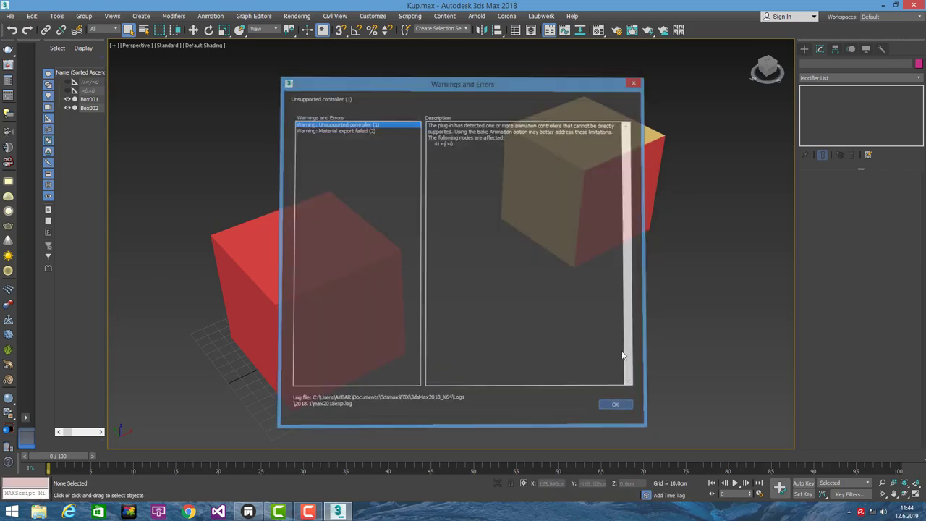
{"action": "left_click", "coordinate": [248, 512]}
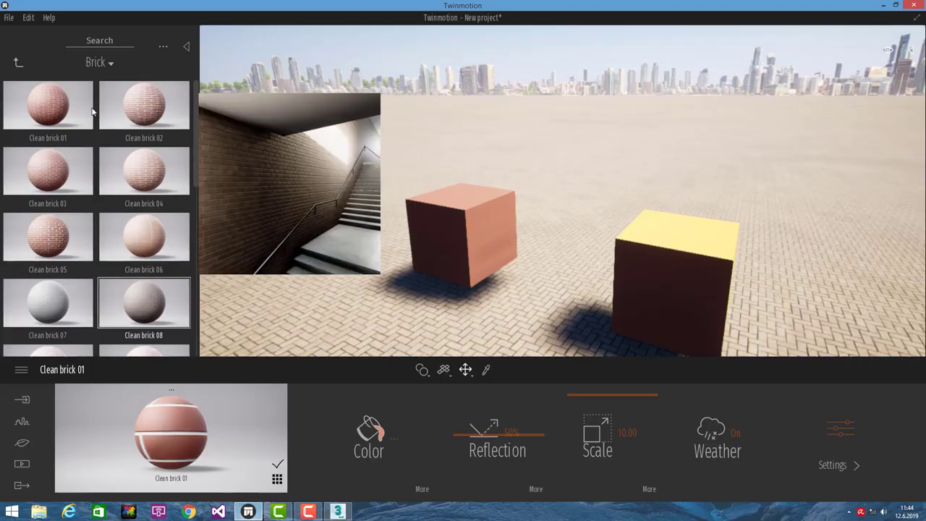
- Start a new Twinmotion scene without saving and import Kup_03.FBX
{"action": "left_click", "coordinate": [9, 18]}
{"action": "left_click", "coordinate": [29, 32]}
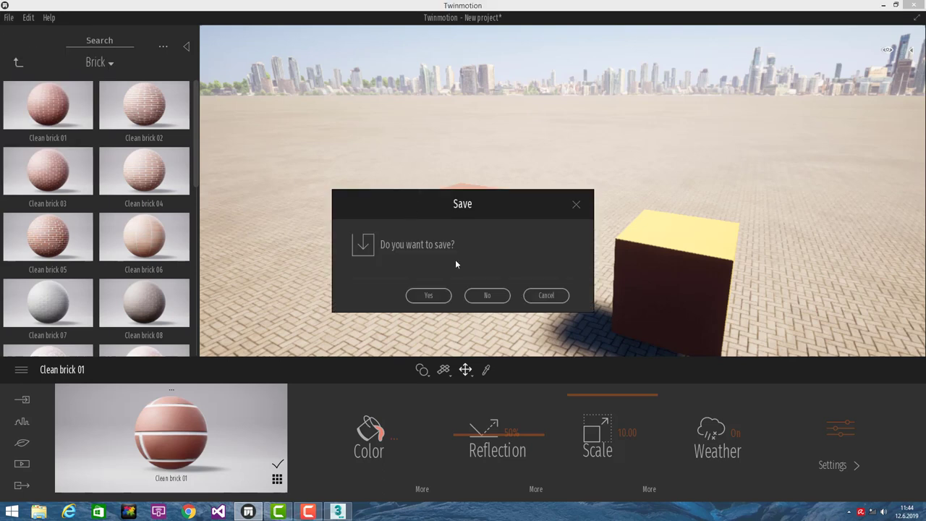
{"action": "left_click", "coordinate": [489, 293]}
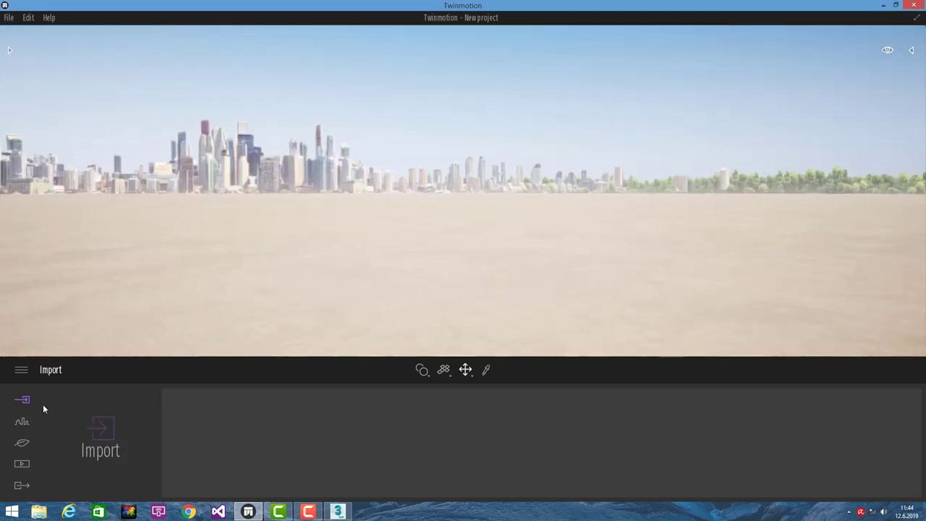
{"action": "left_click", "coordinate": [101, 435]}
{"action": "left_click", "coordinate": [466, 230]}
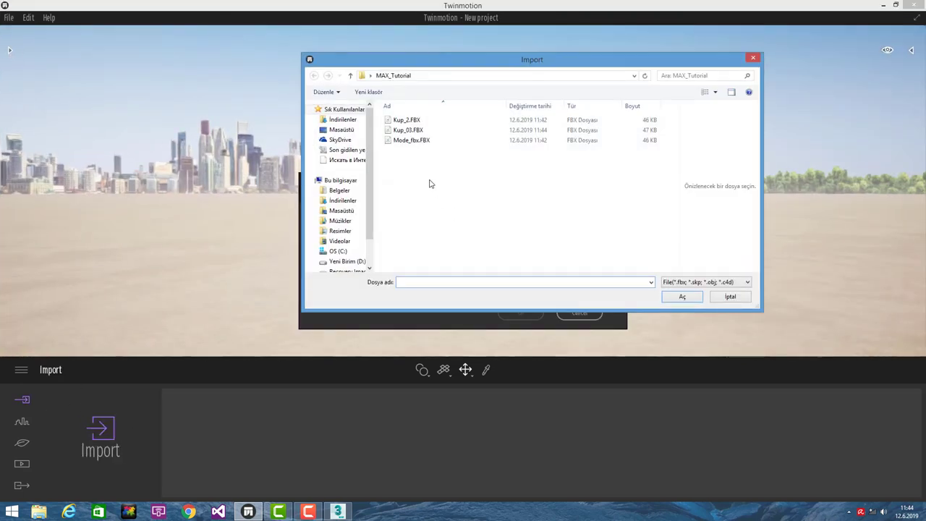
{"action": "left_click", "coordinate": [408, 130]}
{"action": "left_click", "coordinate": [682, 296]}
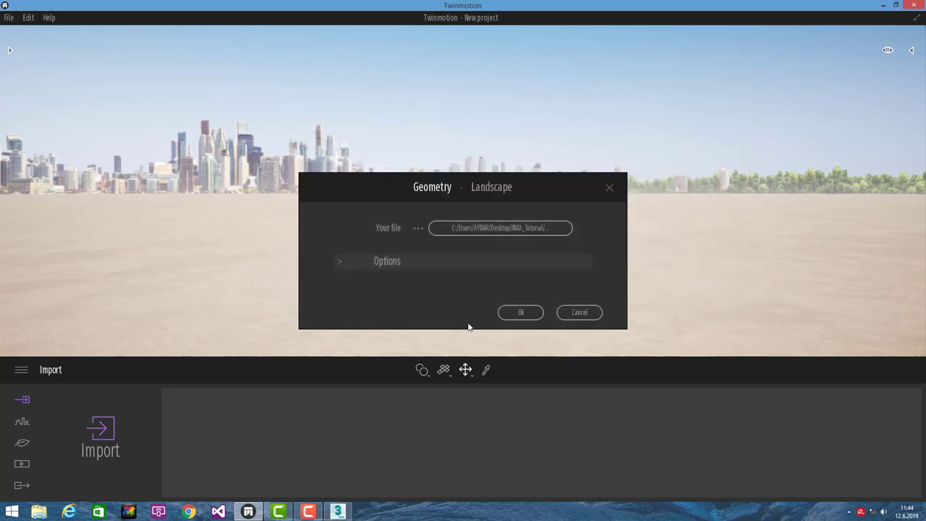
{"action": "left_click", "coordinate": [513, 315]}
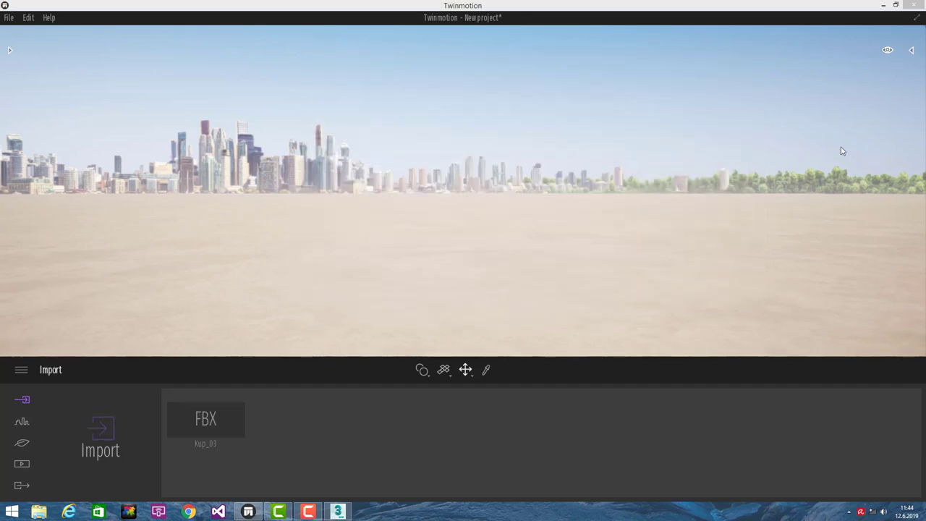
- Frame Kup_03.FBX from the Scenegraph and open the Brick materials library
{"action": "left_click", "coordinate": [911, 50]}
{"action": "double_click", "coordinate": [812, 114]}
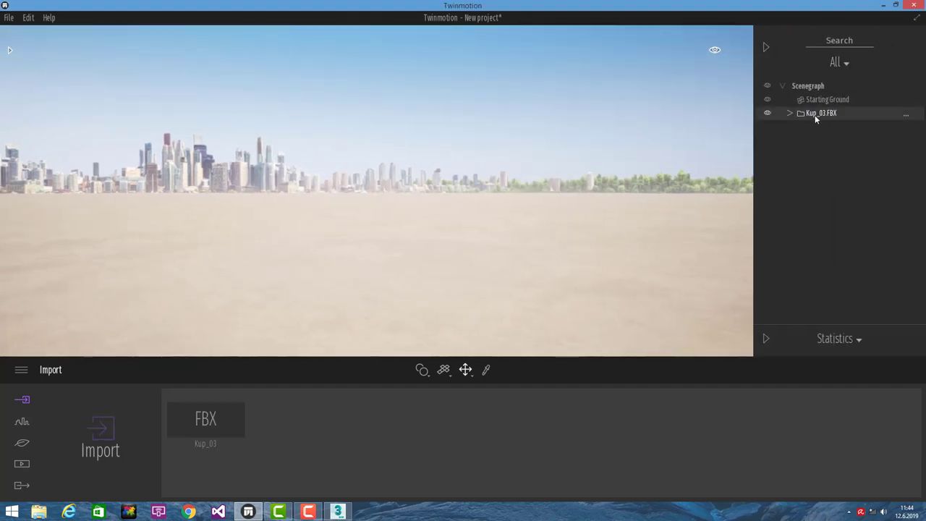
{"action": "scroll", "coordinate": [391, 194], "scroll_direction": "up", "scroll_amount": 5}
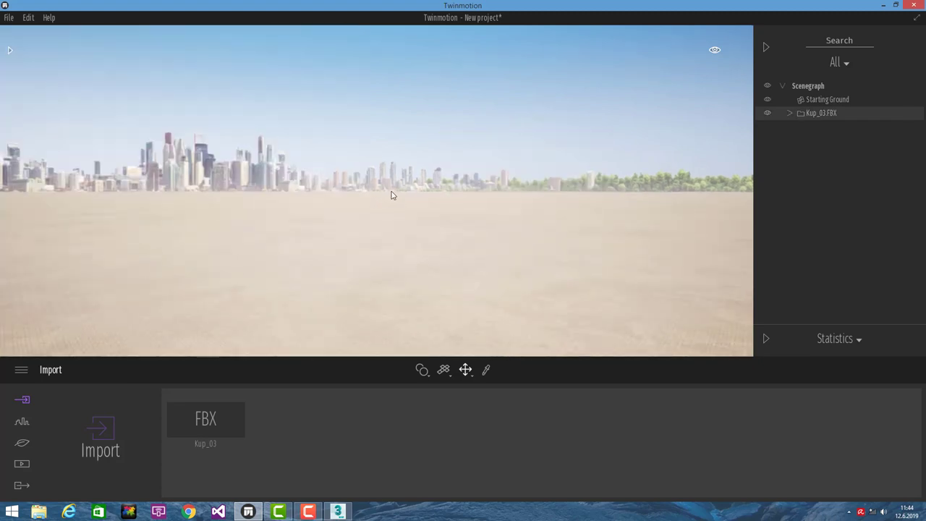
{"action": "scroll", "coordinate": [391, 202], "scroll_direction": "down", "scroll_amount": 5}
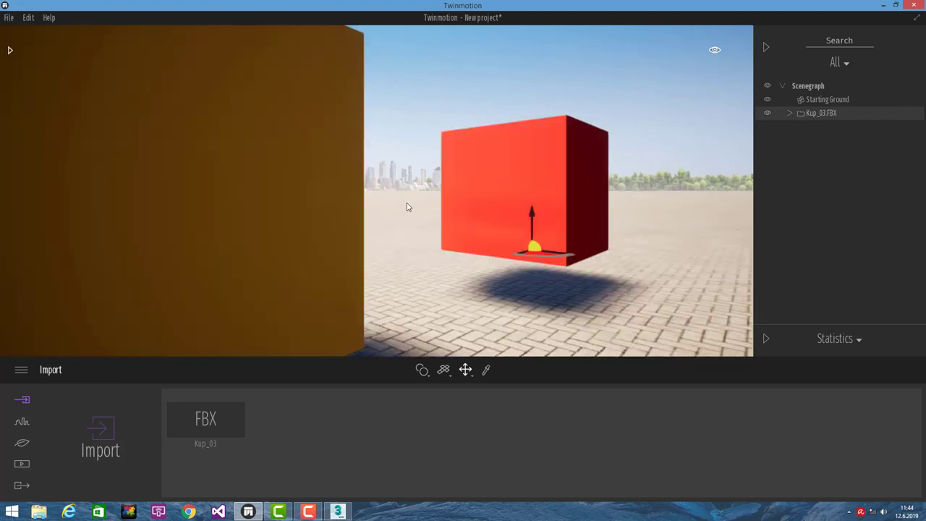
{"action": "scroll", "coordinate": [545, 167], "scroll_direction": "up", "scroll_amount": 5}
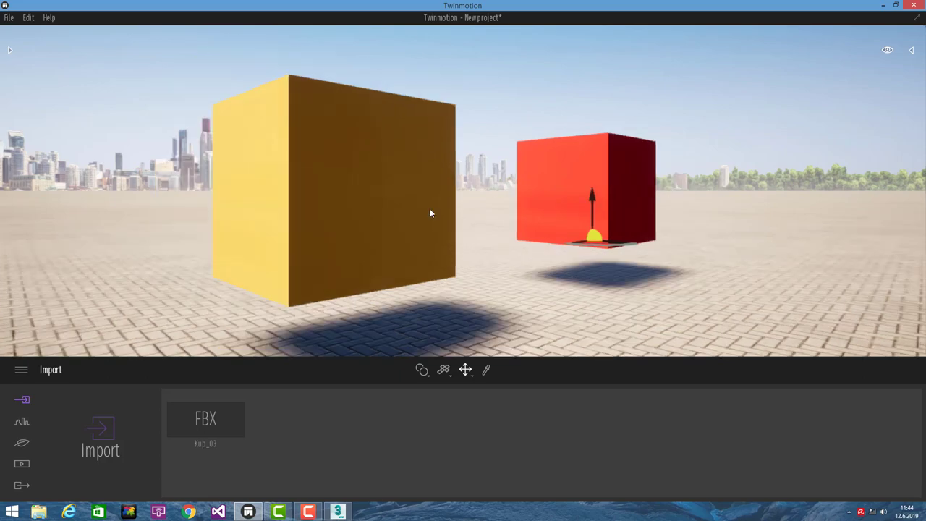
{"action": "scroll", "coordinate": [430, 209], "scroll_direction": "down", "scroll_amount": 5}
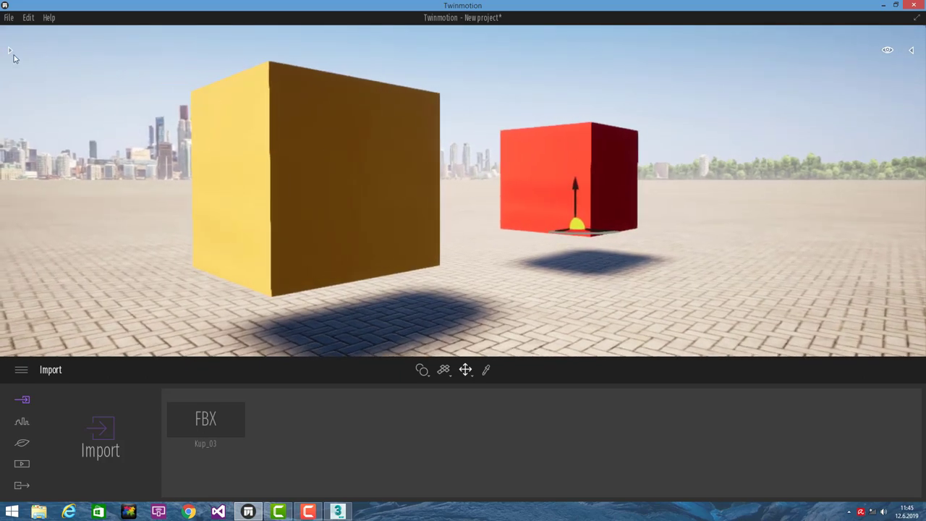
{"action": "left_click", "coordinate": [10, 51]}
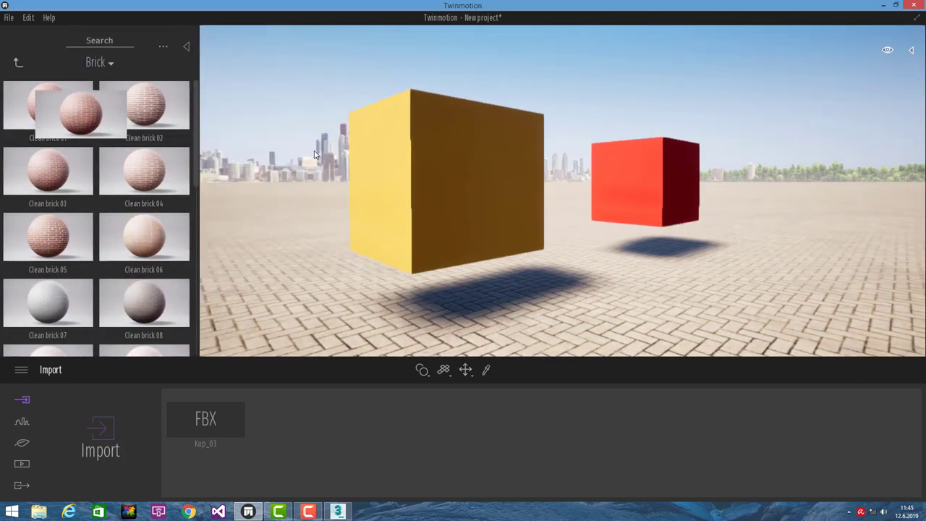
- Apply Clean brick 01 to both cubes and move the camera to frame them
{"action": "left_click_drag", "start_coordinate": [42, 112], "coordinate": [417, 156]}
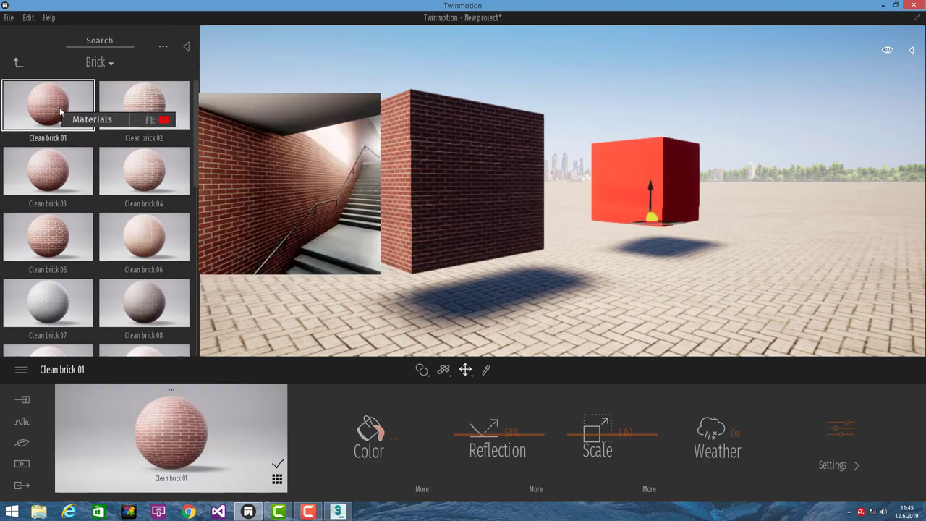
{"action": "left_click_drag", "start_coordinate": [76, 108], "coordinate": [628, 167]}
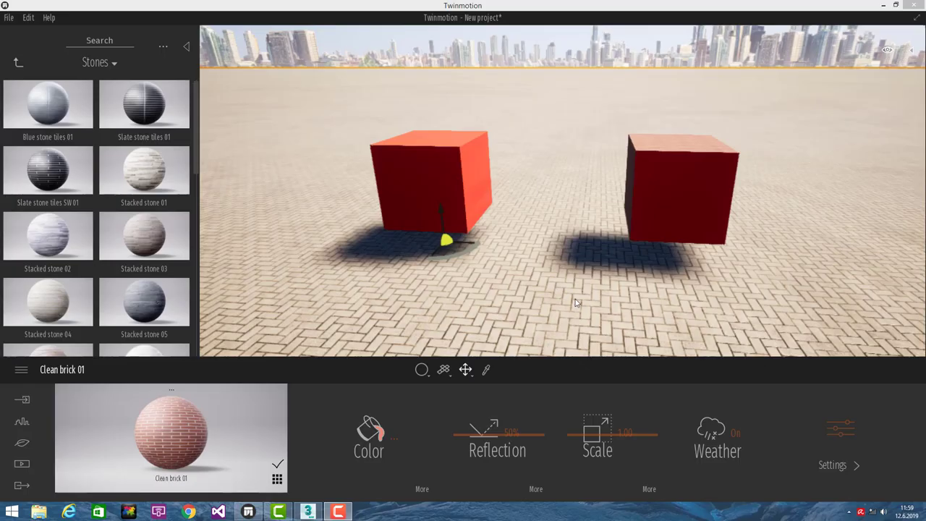
{"action": "scroll", "coordinate": [503, 238], "scroll_direction": "down", "scroll_amount": 2}
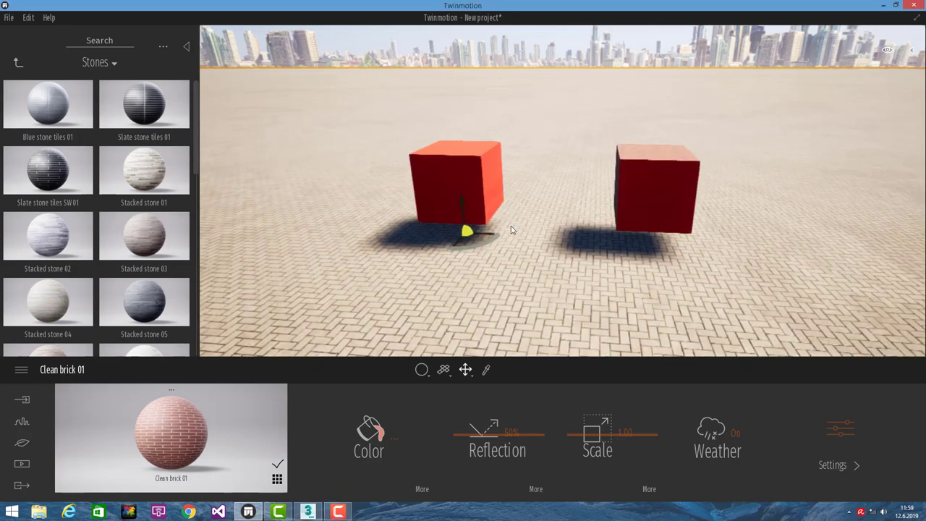
{"action": "key", "text": "Right"}
{"action": "key", "text": "Up"}
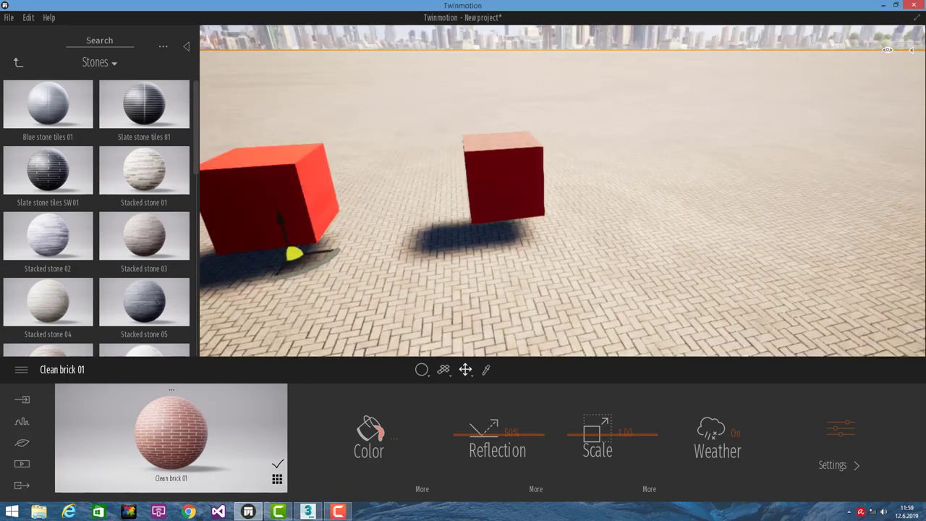
{"action": "mouse_move", "coordinate": [334, 200]}
{"action": "right_mouse_down"}
{"action": "mouse_move", "coordinate": [346, 197]}
{"action": "mouse_move", "coordinate": [267, 195]}
{"action": "right_mouse_up"}
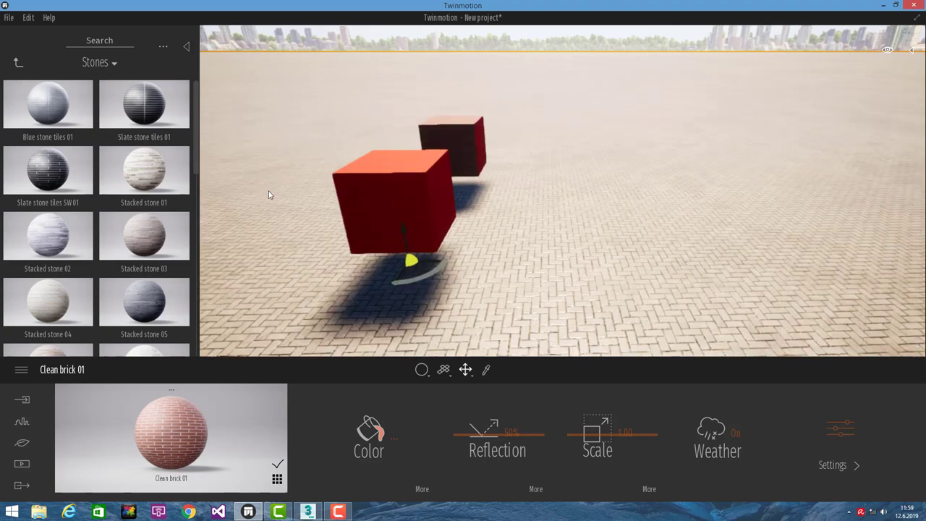
{"action": "mouse_move", "coordinate": [362, 194]}
{"action": "right_mouse_down"}
{"action": "mouse_move", "coordinate": [294, 192]}
{"action": "mouse_move", "coordinate": [596, 186]}
{"action": "mouse_move", "coordinate": [507, 189]}
{"action": "right_mouse_up"}
{"action": "key", "text": "Right"}
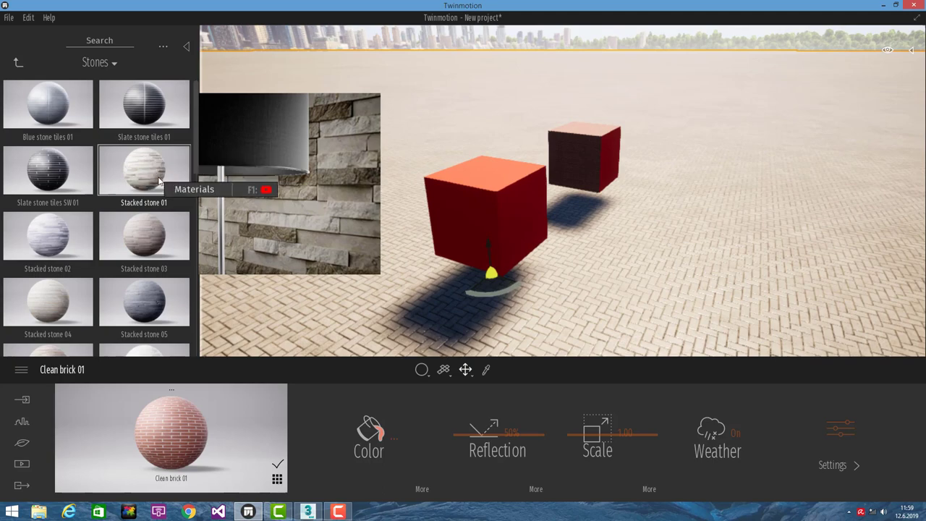
- Apply Stacked stone 01 to the near cube, hide the library, and switch to 3ds Max
{"action": "left_click", "coordinate": [314, 229]}
{"action": "left_click_drag", "start_coordinate": [314, 230], "coordinate": [474, 229]}
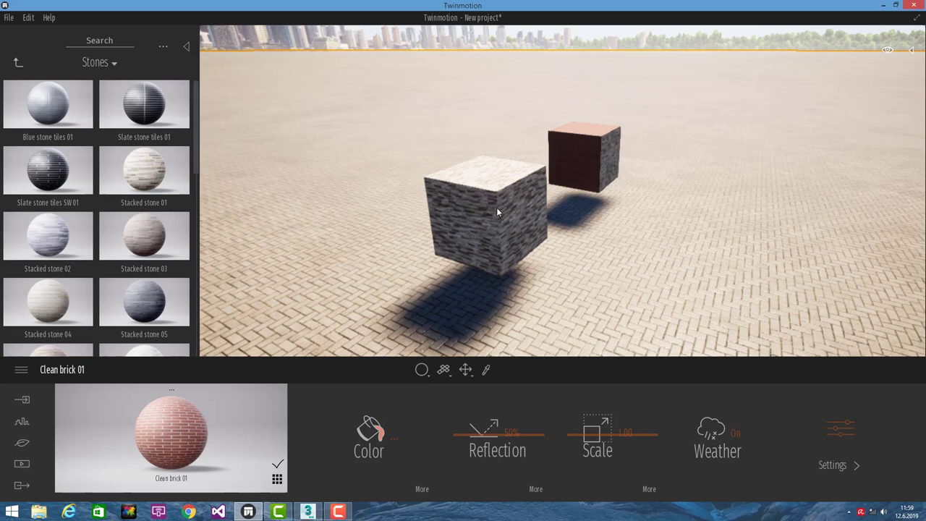
{"action": "left_click", "coordinate": [497, 209]}
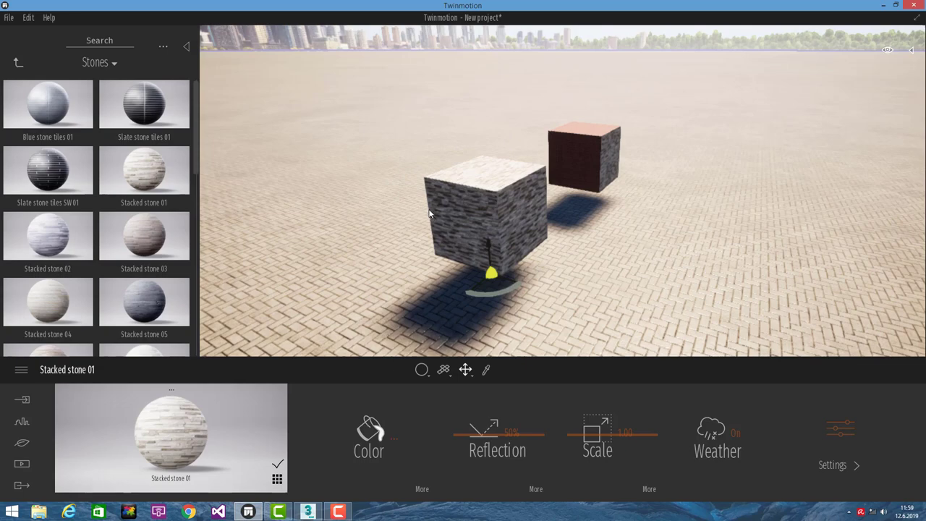
{"action": "left_click", "coordinate": [186, 49]}
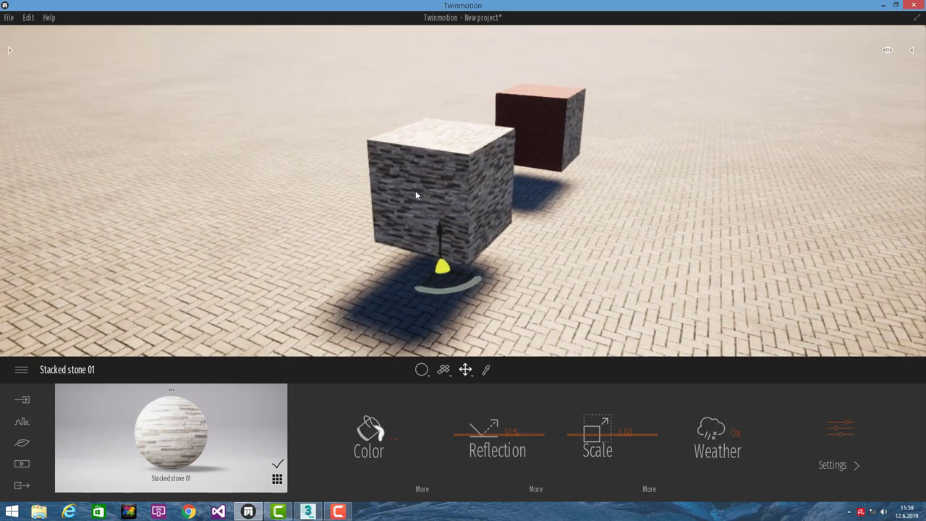
{"action": "left_click_drag", "start_coordinate": [416, 195], "coordinate": [379, 330]}
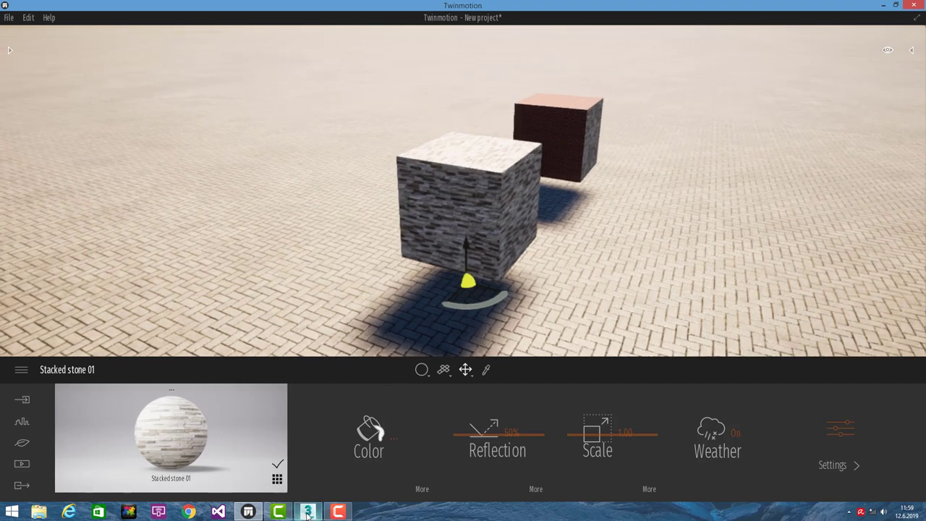
{"action": "left_click", "coordinate": [307, 514]}
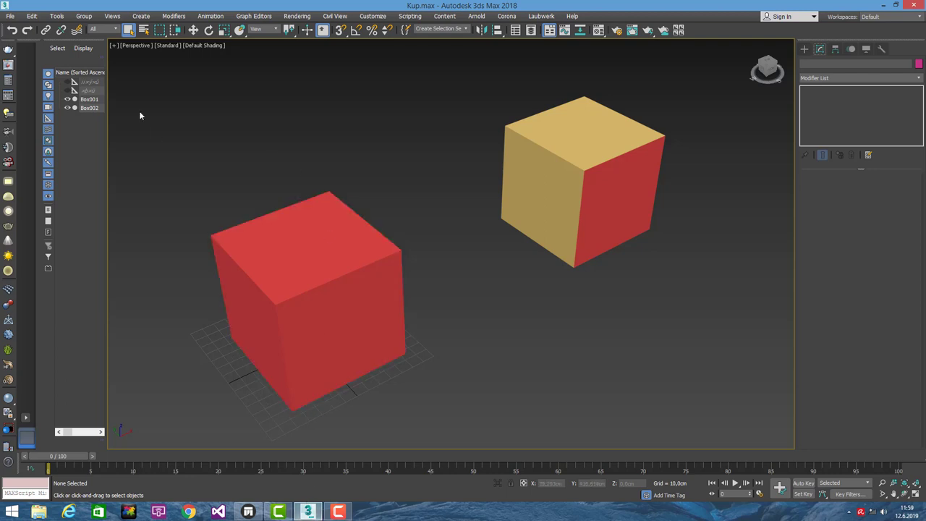
- Open the recent Model.max without saving the cube scene, and select the building
{"action": "left_click", "coordinate": [10, 16]}
{"action": "mouse_move", "coordinate": [27, 66]}
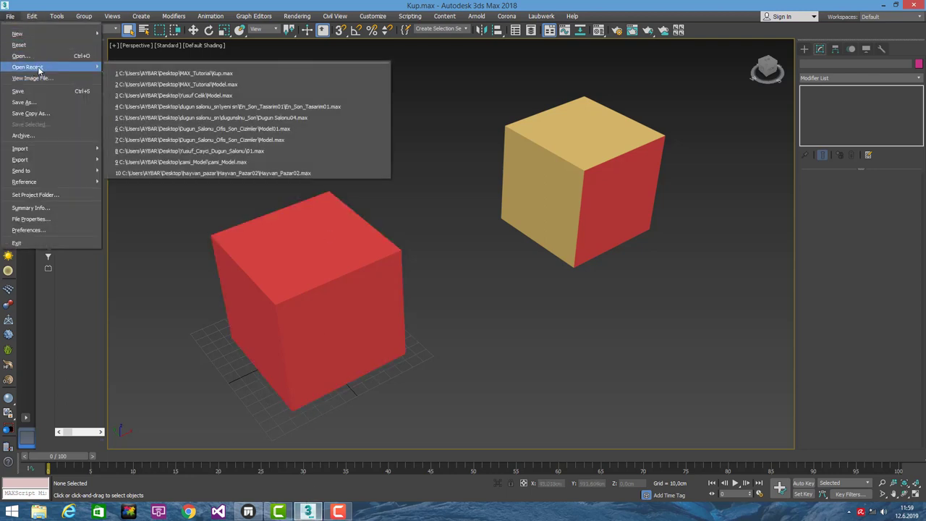
{"action": "left_click", "coordinate": [157, 84]}
{"action": "left_click", "coordinate": [456, 267]}
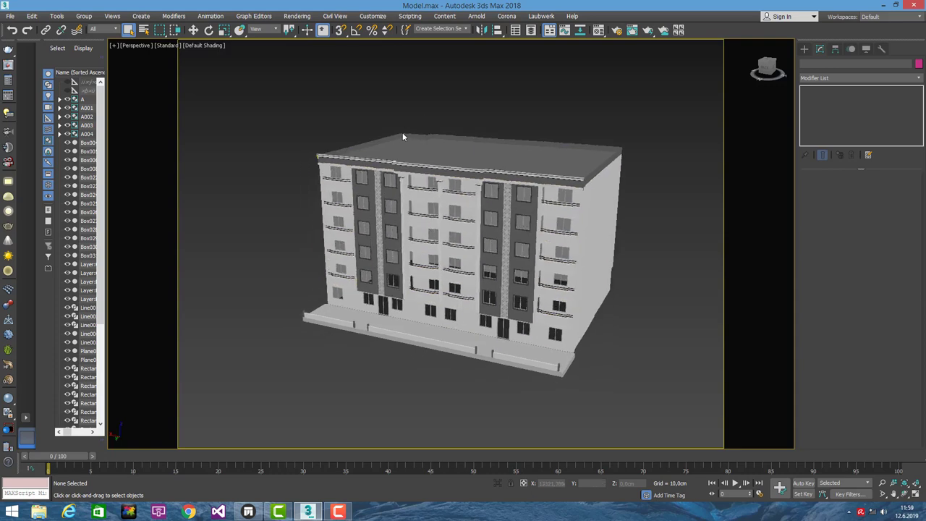
{"action": "mouse_move", "coordinate": [403, 137]}
{"action": "middle_mouse_down", "text": "alt"}
{"action": "mouse_move", "coordinate": [423, 198]}
{"action": "mouse_move", "coordinate": [193, 121]}
{"action": "middle_mouse_up", "text": "alt"}
{"action": "left_click", "coordinate": [423, 199]}
{"action": "left_click", "coordinate": [424, 198]}
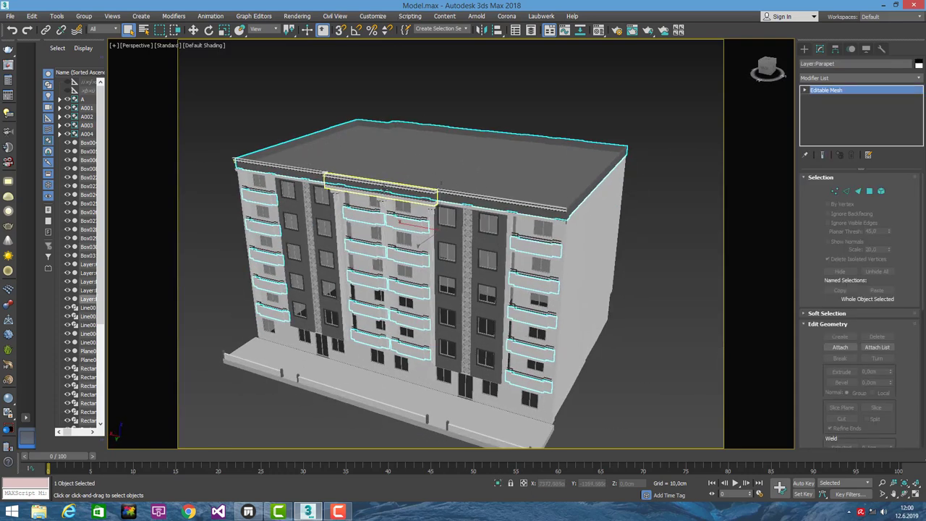
- Export the building as the FBX file Bina, dismiss the warnings, and return to Twinmotion
{"action": "left_click", "coordinate": [11, 16]}
{"action": "mouse_move", "coordinate": [21, 159]}
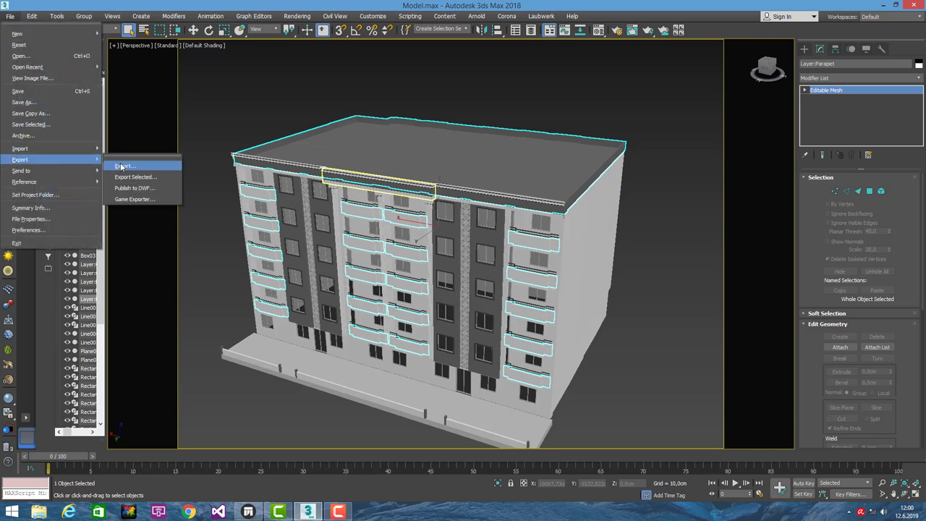
{"action": "left_click", "coordinate": [121, 167]}
{"action": "type", "text": "Bina"}
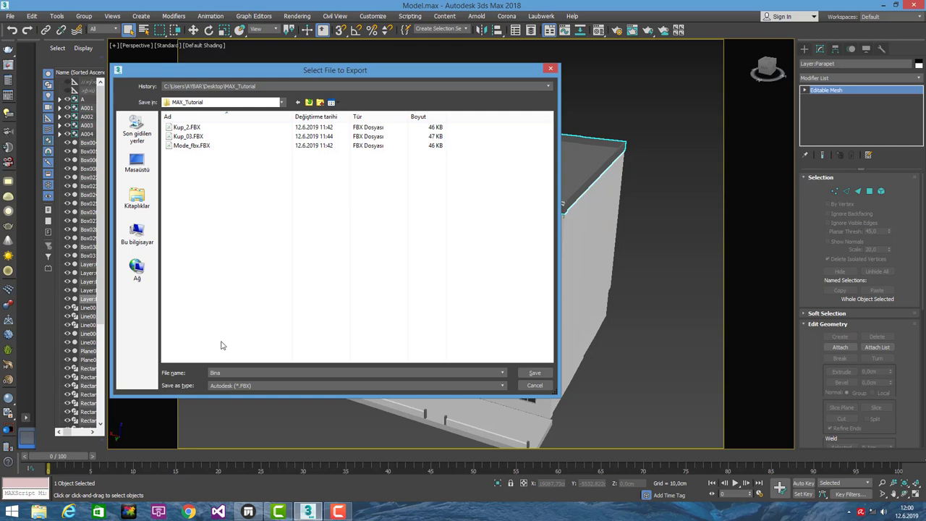
{"action": "left_click", "coordinate": [533, 374]}
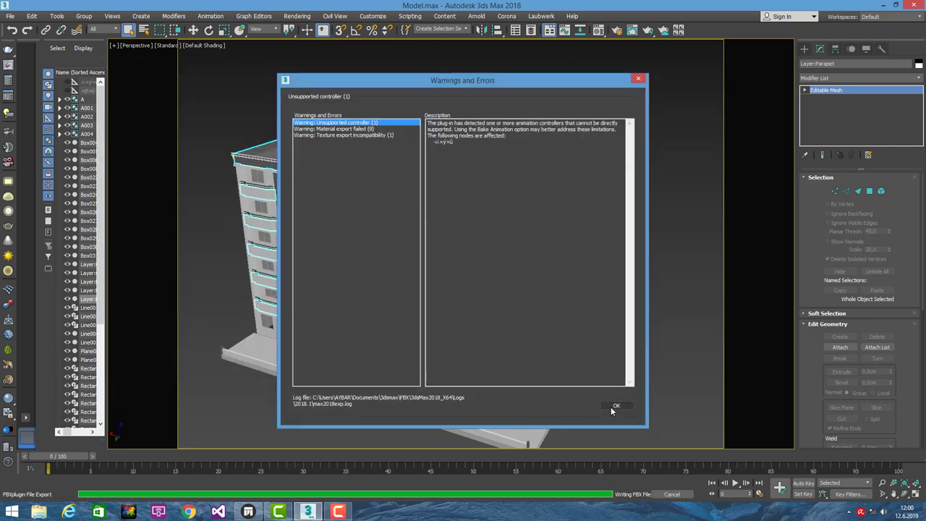
{"action": "left_click", "coordinate": [614, 406]}
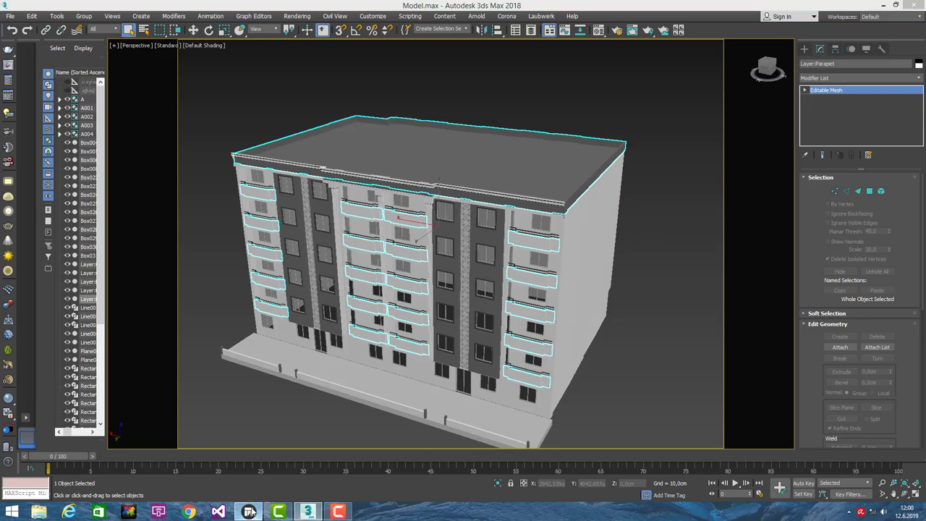
{"action": "left_click", "coordinate": [249, 512]}
- Start a new Twinmotion scene without saving and import Bina.FBX
{"action": "left_click", "coordinate": [8, 17]}
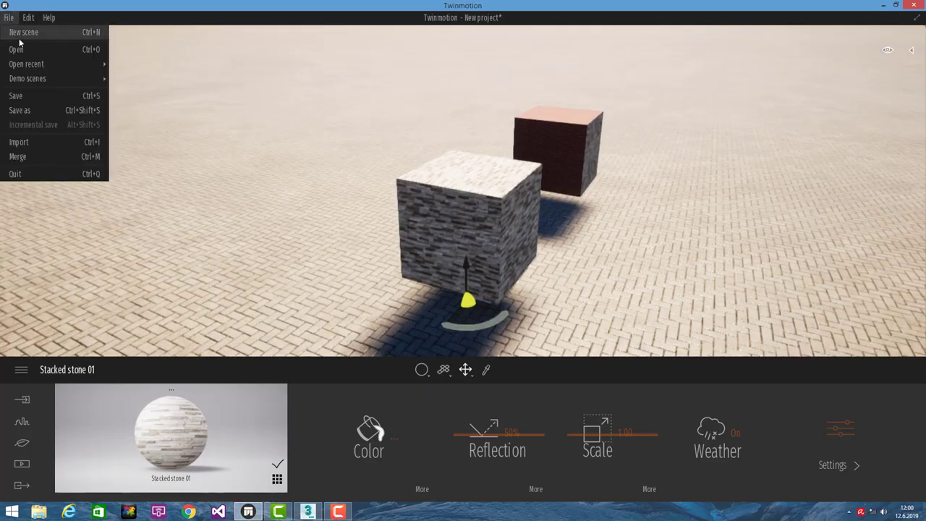
{"action": "left_click", "coordinate": [20, 37]}
{"action": "left_click", "coordinate": [486, 296]}
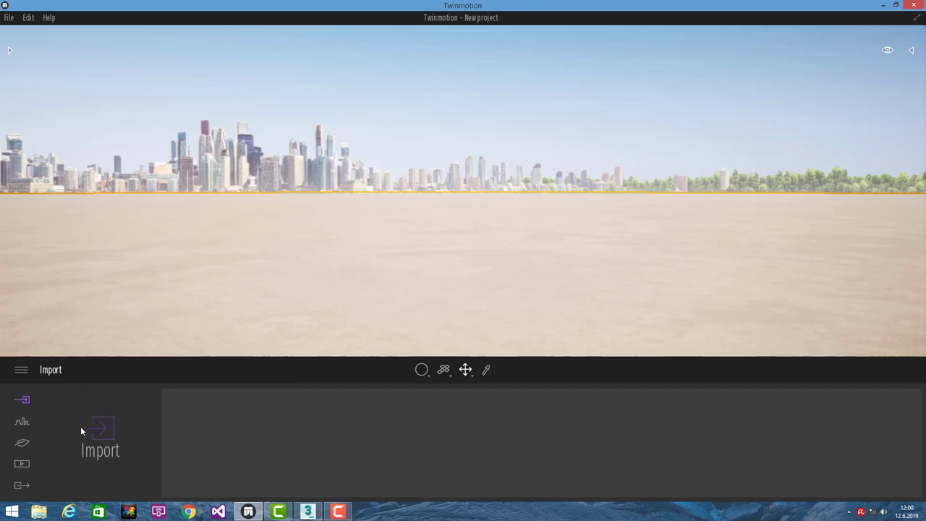
{"action": "left_click", "coordinate": [101, 433]}
{"action": "left_click", "coordinate": [477, 230]}
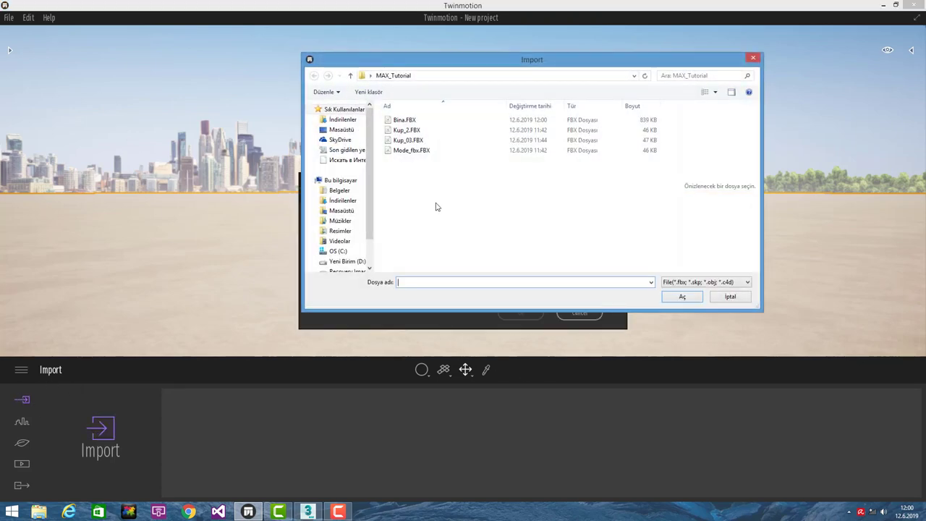
{"action": "left_click", "coordinate": [404, 121]}
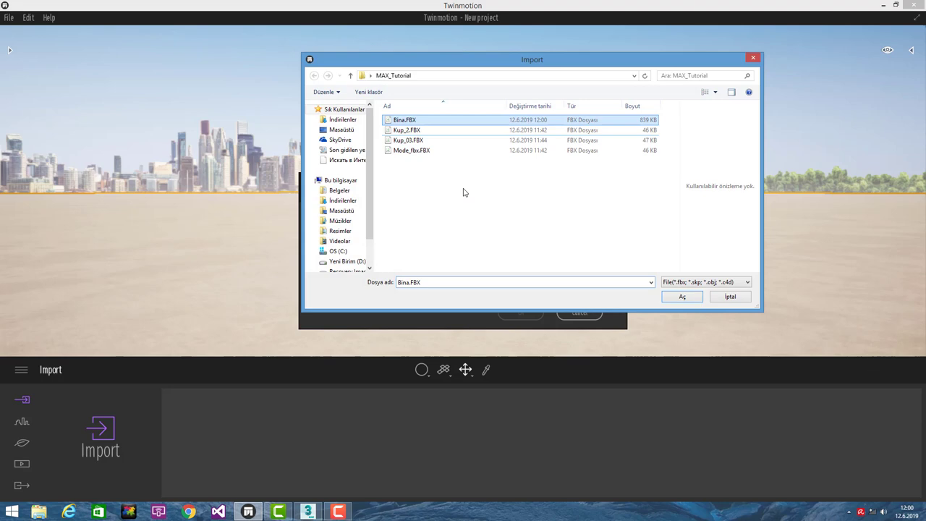
{"action": "left_click", "coordinate": [683, 297]}
{"action": "left_click", "coordinate": [521, 312]}
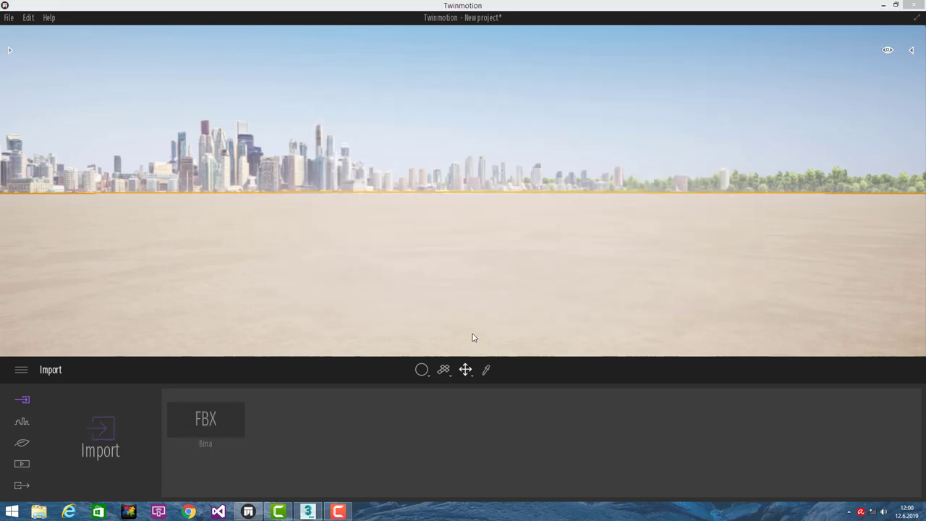
- Focus the view on Bina.FBX via the Scenegraph, orbit around it, and open the material categories
{"action": "left_click", "coordinate": [910, 52]}
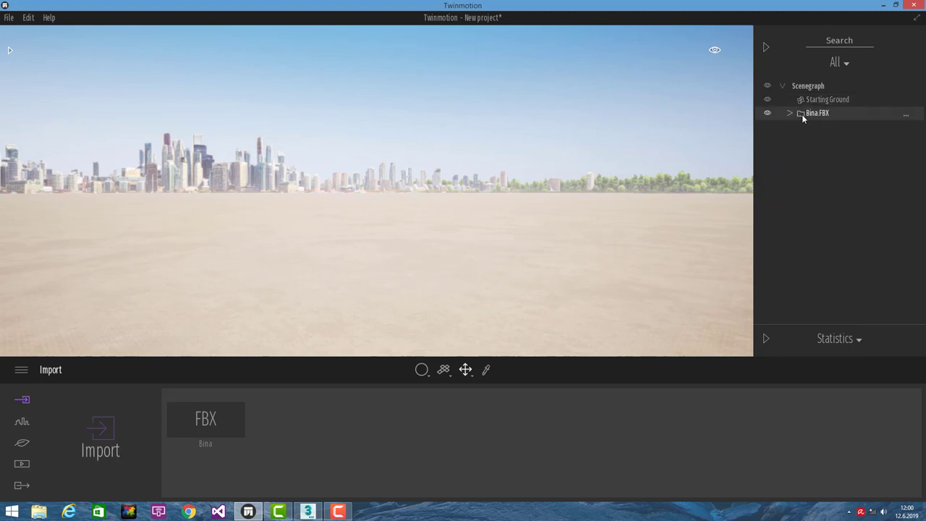
{"action": "right_click", "coordinate": [803, 114]}
{"action": "left_click", "coordinate": [806, 113]}
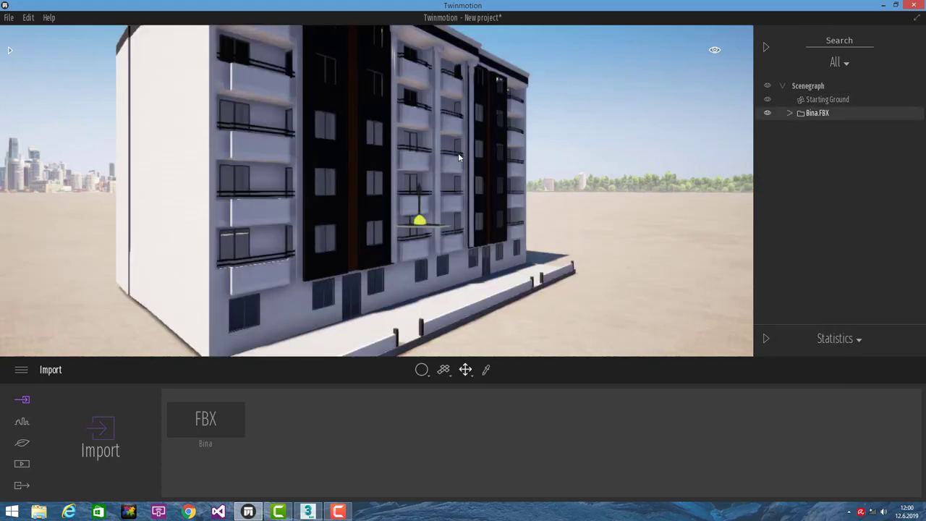
{"action": "key", "text": "f"}
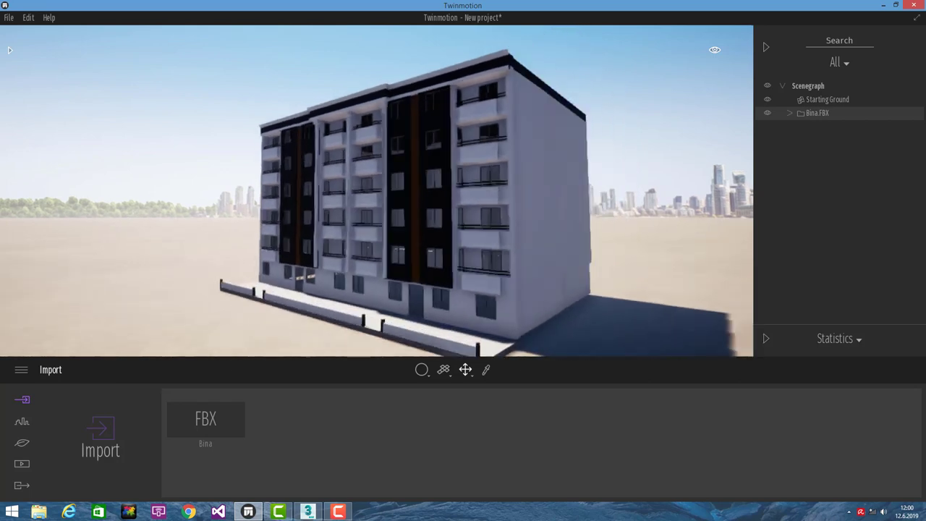
{"action": "left_click_drag", "start_coordinate": [651, 174], "coordinate": [701, 172]}
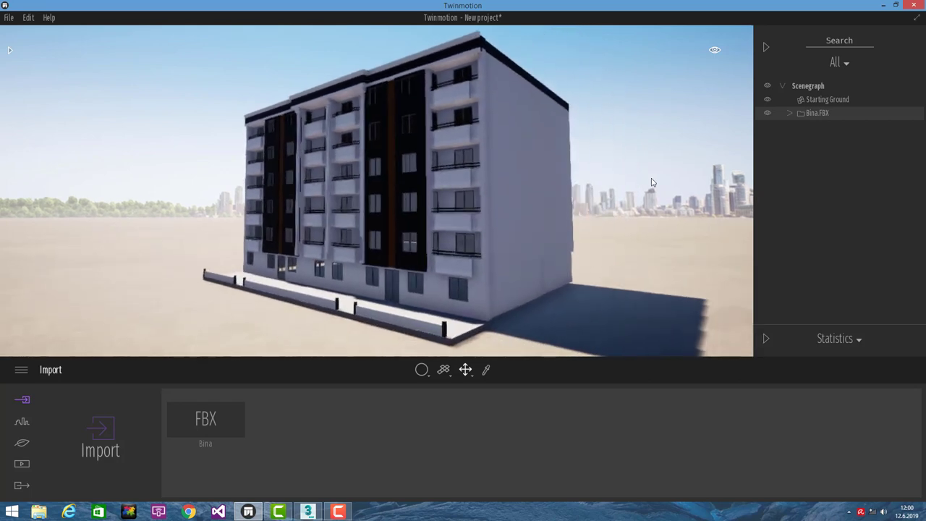
{"action": "left_click", "coordinate": [658, 143]}
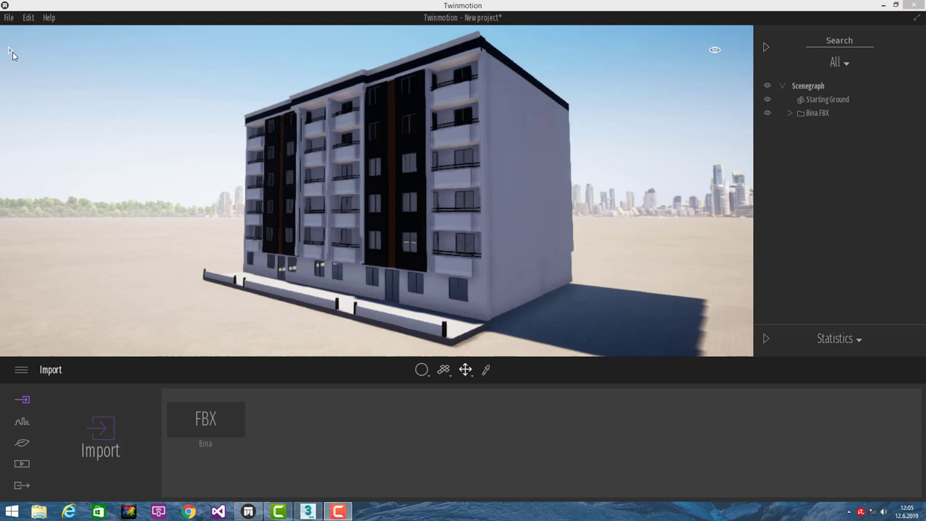
{"action": "left_click", "coordinate": [10, 52]}
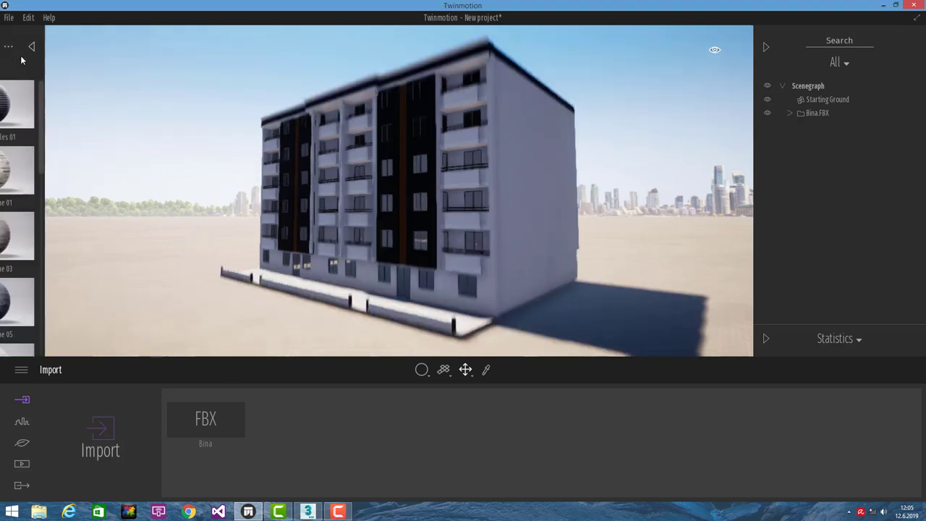
{"action": "left_click", "coordinate": [19, 62]}
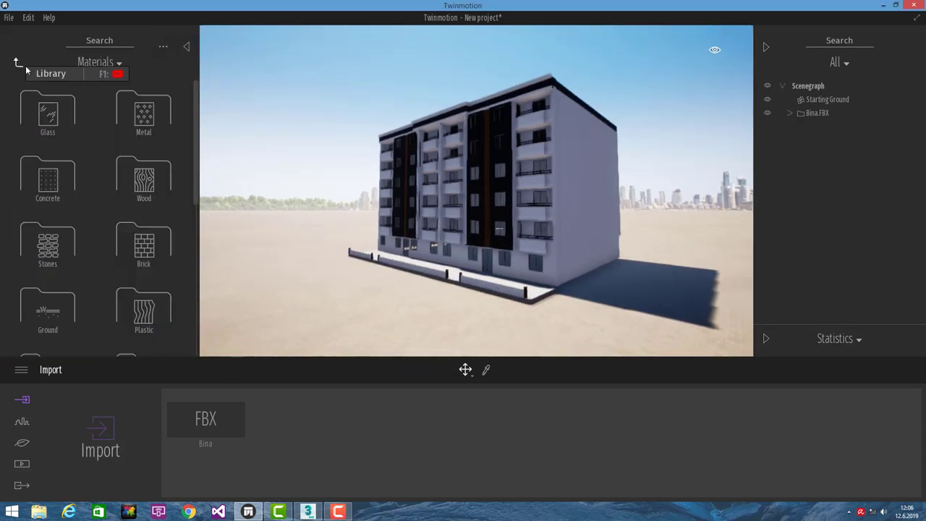
- Drag the Wood material Mahogany 03 G onto the building's dark vertical facade strips
{"action": "left_click", "coordinate": [144, 179]}
{"action": "scroll", "coordinate": [125, 268], "scroll_direction": "down", "scroll_amount": 3}
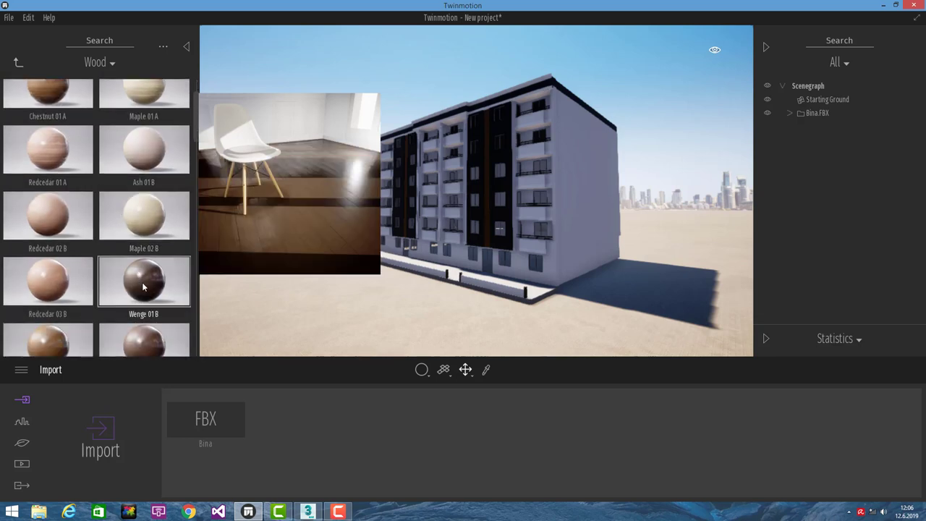
{"action": "scroll", "coordinate": [143, 287], "scroll_direction": "down", "scroll_amount": 2}
{"action": "scroll", "coordinate": [139, 285], "scroll_direction": "down", "scroll_amount": 2}
{"action": "scroll", "coordinate": [138, 283], "scroll_direction": "down", "scroll_amount": 2}
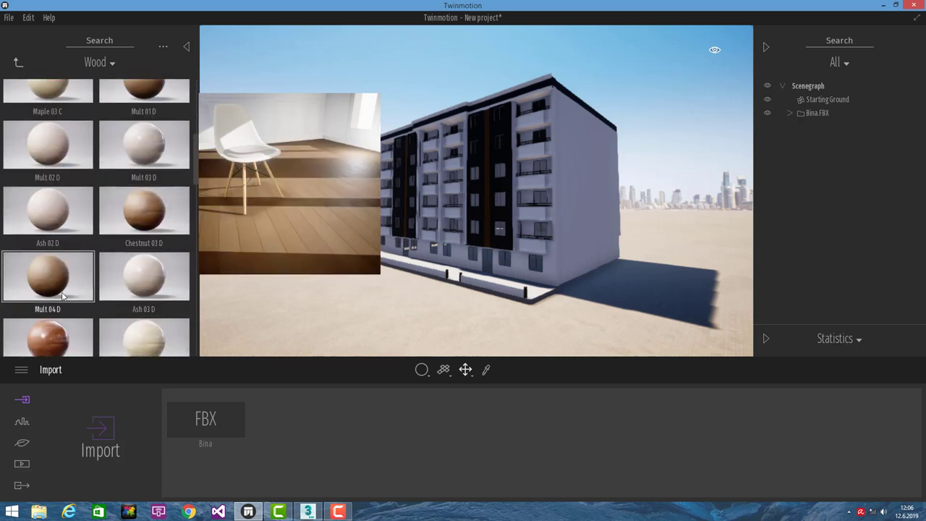
{"action": "mouse_move", "coordinate": [153, 216]}
{"action": "left_mouse_down"}
{"action": "mouse_move", "coordinate": [138, 220]}
{"action": "mouse_move", "coordinate": [145, 225]}
{"action": "left_mouse_up"}
{"action": "scroll", "coordinate": [150, 234], "scroll_direction": "down", "scroll_amount": 2}
{"action": "scroll", "coordinate": [149, 250], "scroll_direction": "down", "scroll_amount": 2}
{"action": "scroll", "coordinate": [151, 261], "scroll_direction": "down", "scroll_amount": 2}
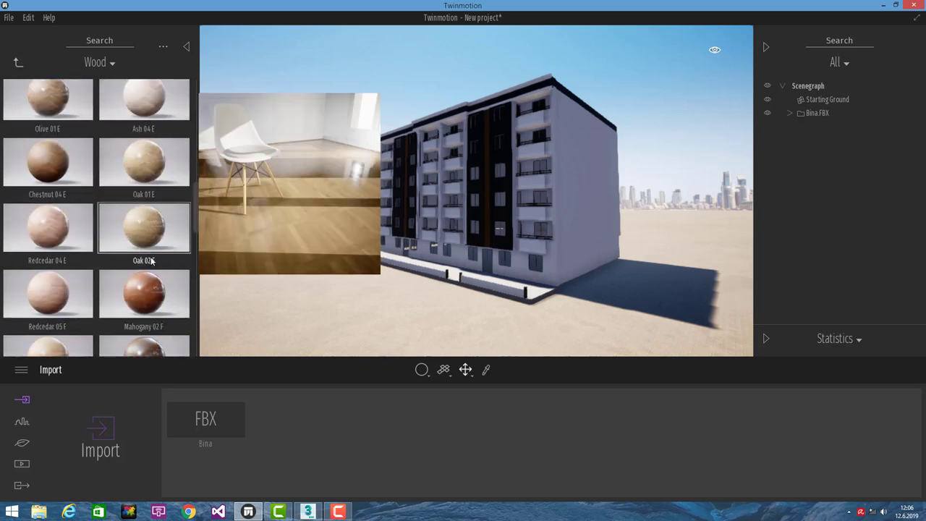
{"action": "scroll", "coordinate": [148, 249], "scroll_direction": "down", "scroll_amount": 2}
{"action": "scroll", "coordinate": [142, 268], "scroll_direction": "down", "scroll_amount": 2}
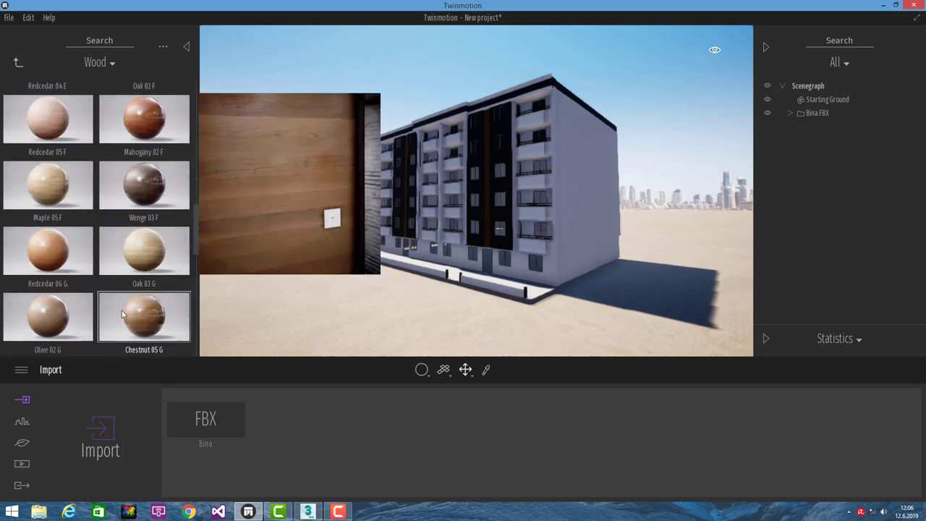
{"action": "scroll", "coordinate": [130, 311], "scroll_direction": "down", "scroll_amount": 1}
{"action": "left_click_drag", "start_coordinate": [97, 311], "coordinate": [481, 208]}
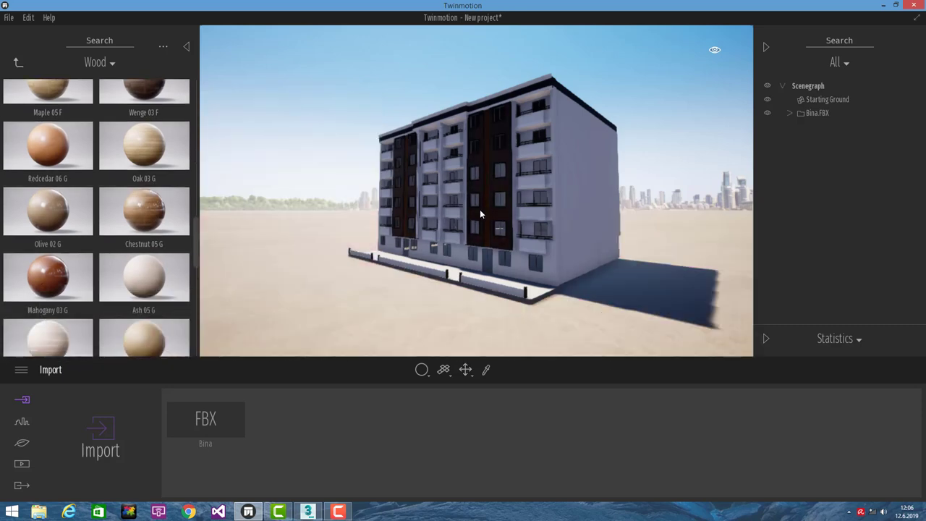
{"action": "scroll", "coordinate": [497, 120], "scroll_direction": "up", "scroll_amount": 5}
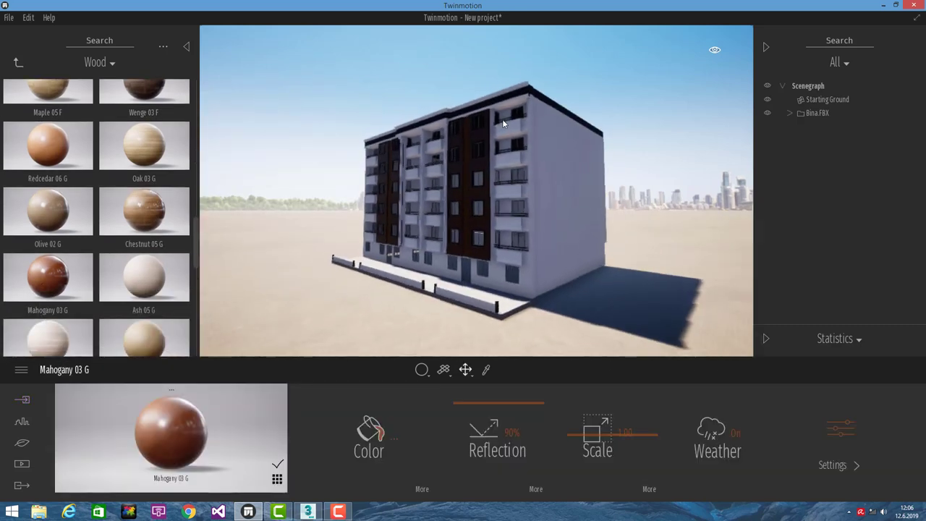
- Apply Roughcast coating 03 from Wall coverings to the light facade walls at scale 0.20
{"action": "left_click", "coordinate": [18, 62]}
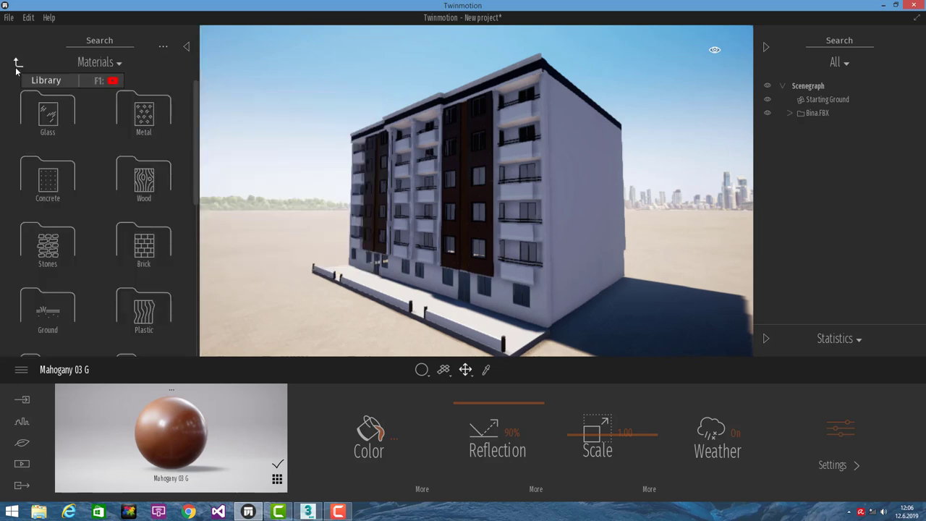
{"action": "scroll", "coordinate": [55, 330], "scroll_direction": "down", "scroll_amount": 2}
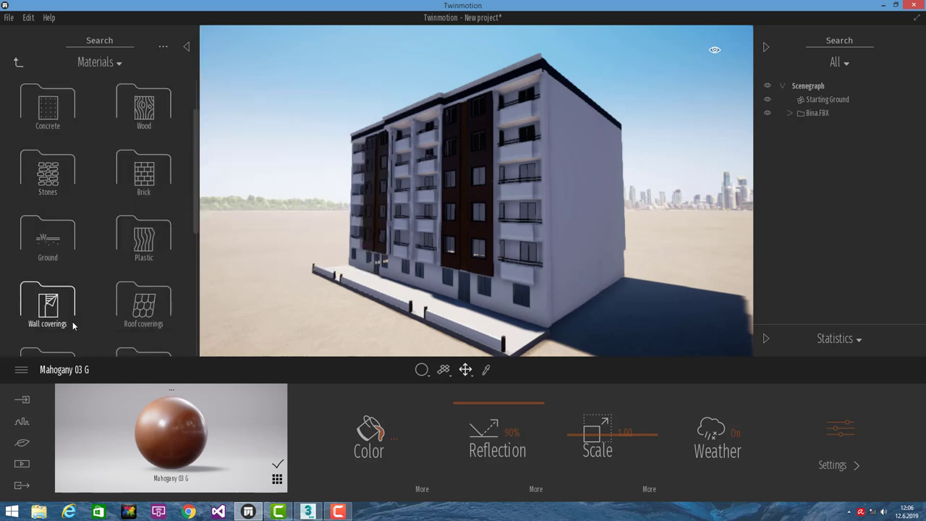
{"action": "left_click", "coordinate": [53, 312]}
{"action": "mouse_move", "coordinate": [143, 172]}
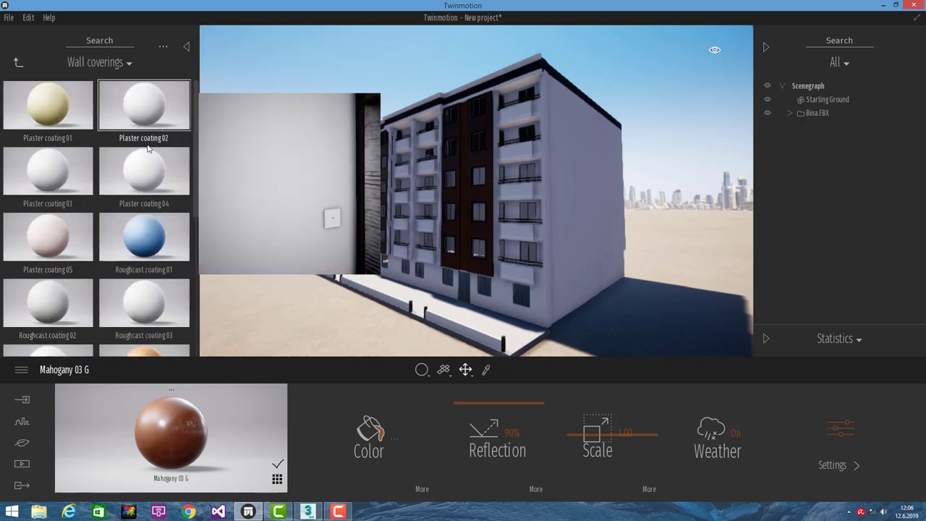
{"action": "mouse_move", "coordinate": [144, 304]}
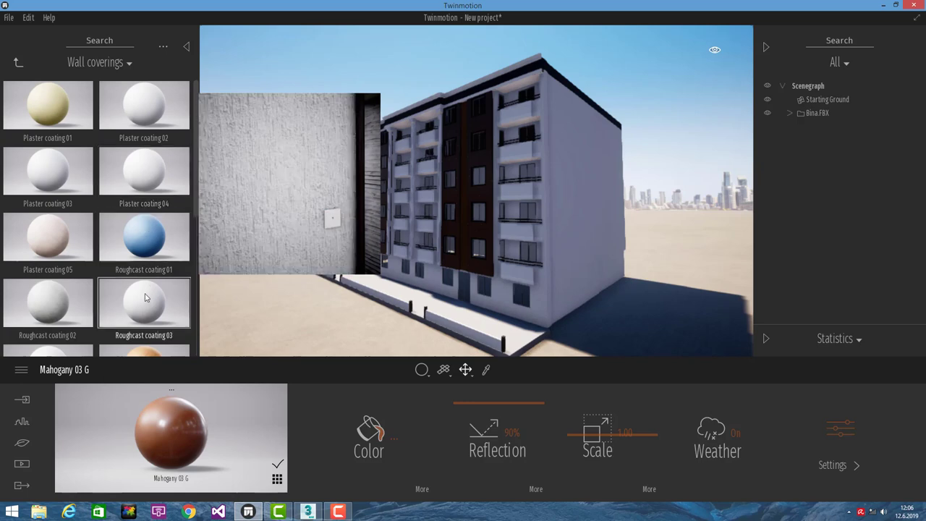
{"action": "scroll", "coordinate": [145, 301], "scroll_direction": "down", "scroll_amount": 1}
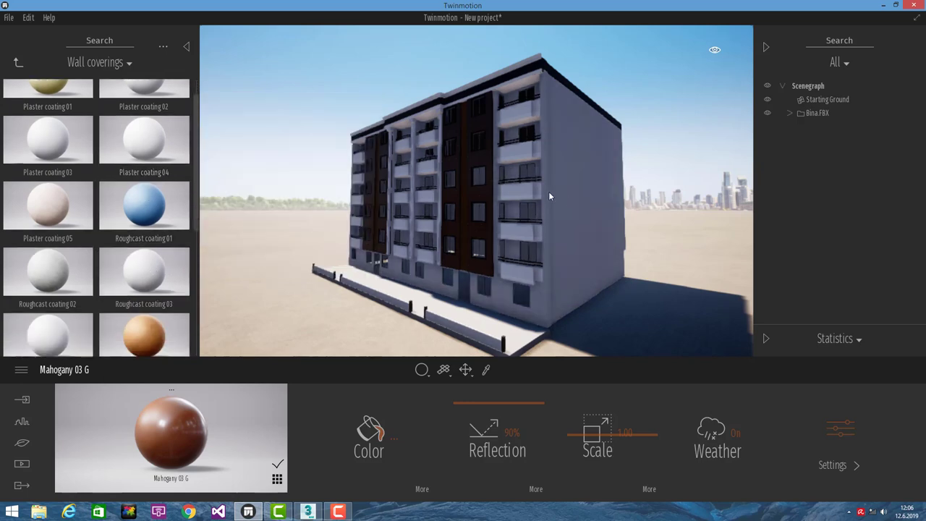
{"action": "left_click_drag", "start_coordinate": [145, 269], "coordinate": [511, 231]}
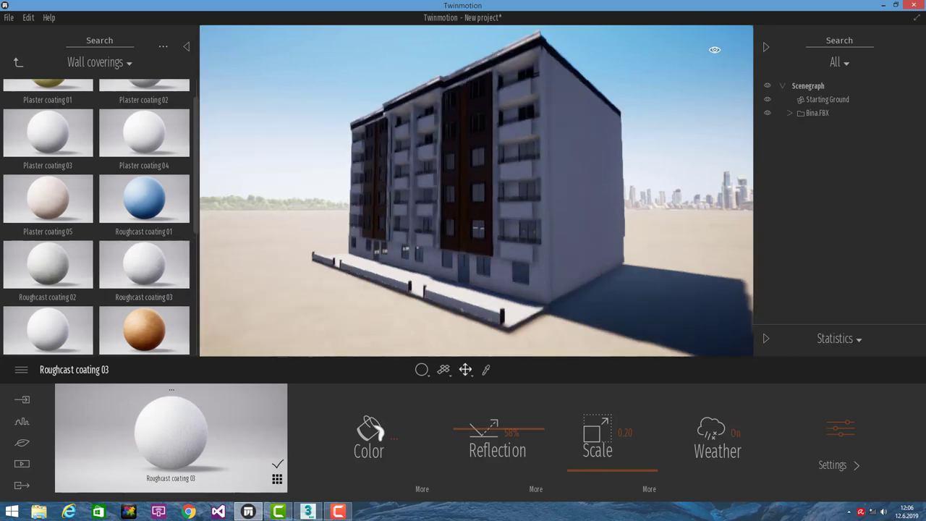
{"action": "mouse_move", "coordinate": [455, 182]}
{"action": "middle_mouse_down"}
{"action": "mouse_move", "coordinate": [456, 155]}
{"action": "mouse_move", "coordinate": [466, 161]}
{"action": "middle_mouse_up"}
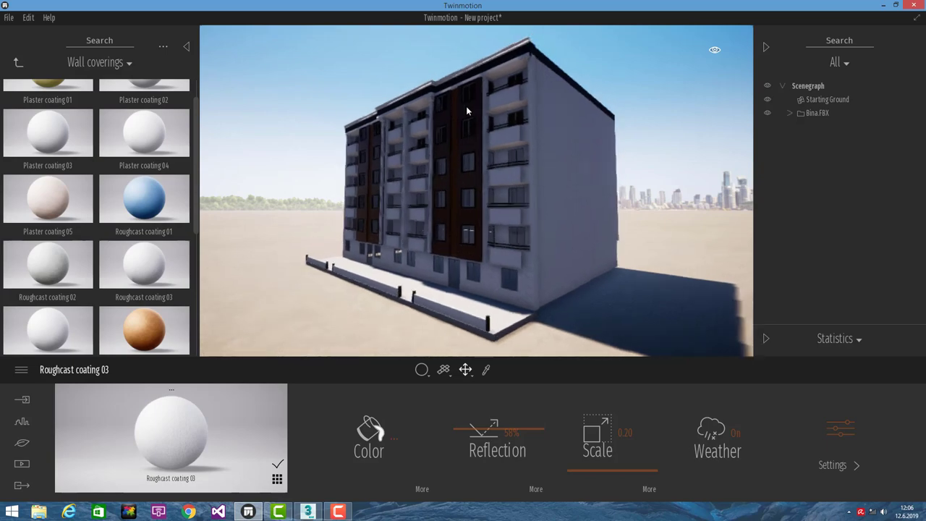
- In 3ds Max, isolate the building's windows object and zoom in on it
{"action": "left_click", "coordinate": [308, 512]}
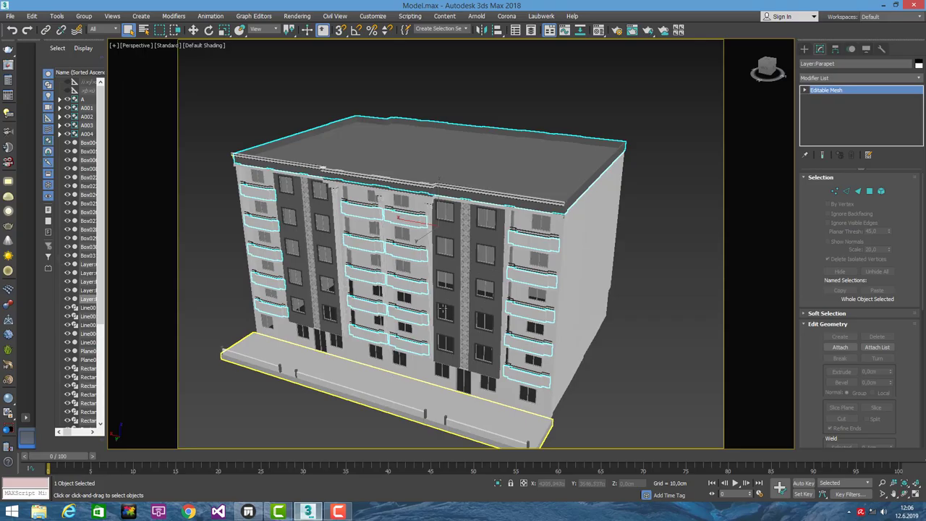
{"action": "left_click", "coordinate": [488, 236]}
{"action": "right_click", "coordinate": [487, 213]}
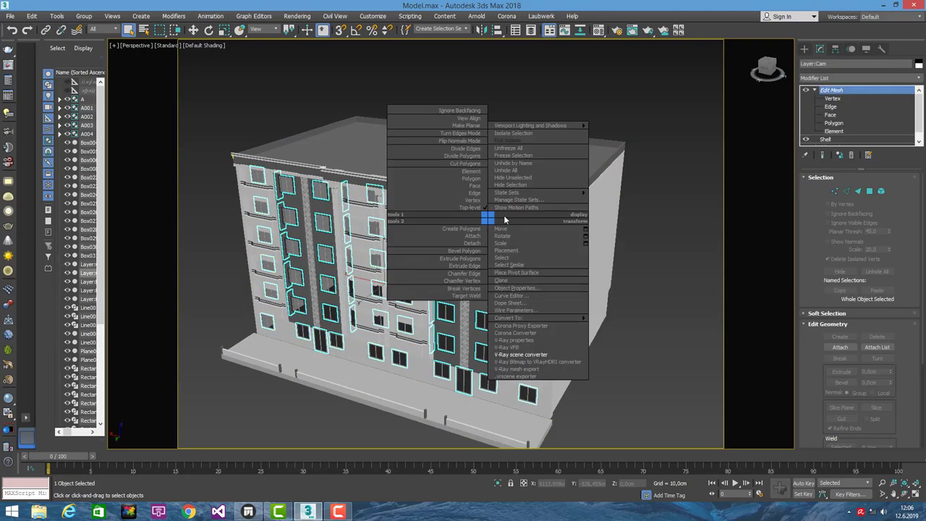
{"action": "left_click", "coordinate": [525, 192]}
{"action": "mouse_move", "coordinate": [527, 195]}
{"action": "middle_mouse_down", "text": "alt"}
{"action": "mouse_move", "coordinate": [467, 232]}
{"action": "mouse_move", "coordinate": [490, 249]}
{"action": "middle_mouse_up", "text": "alt"}
{"action": "left_click", "coordinate": [501, 216]}
{"action": "scroll", "coordinate": [397, 217], "scroll_direction": "up", "scroll_amount": 2}
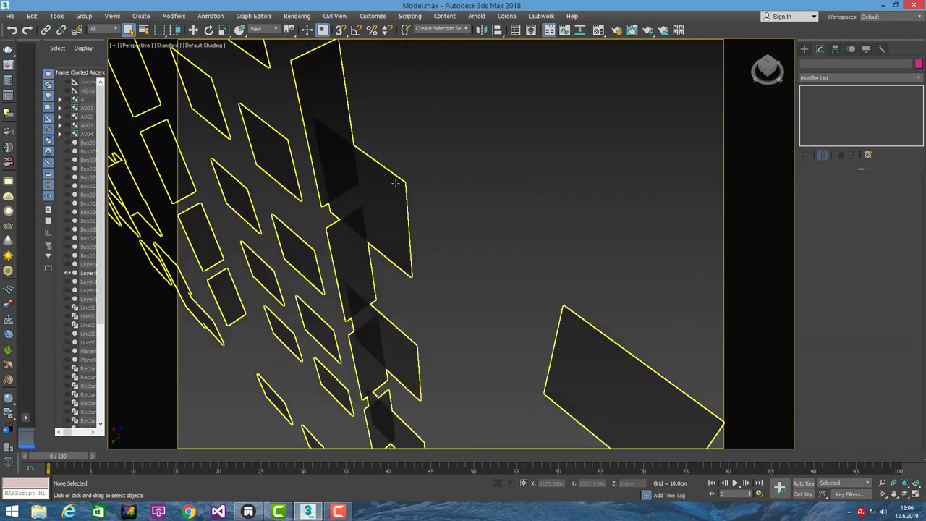
{"action": "scroll", "coordinate": [402, 219], "scroll_direction": "up", "scroll_amount": 2}
{"action": "scroll", "coordinate": [406, 219], "scroll_direction": "up", "scroll_amount": 2}
{"action": "scroll", "coordinate": [406, 222], "scroll_direction": "up", "scroll_amount": 1}
- Inspect the isolated window panels up close, then return to Twinmotion
{"action": "left_click", "coordinate": [406, 221]}
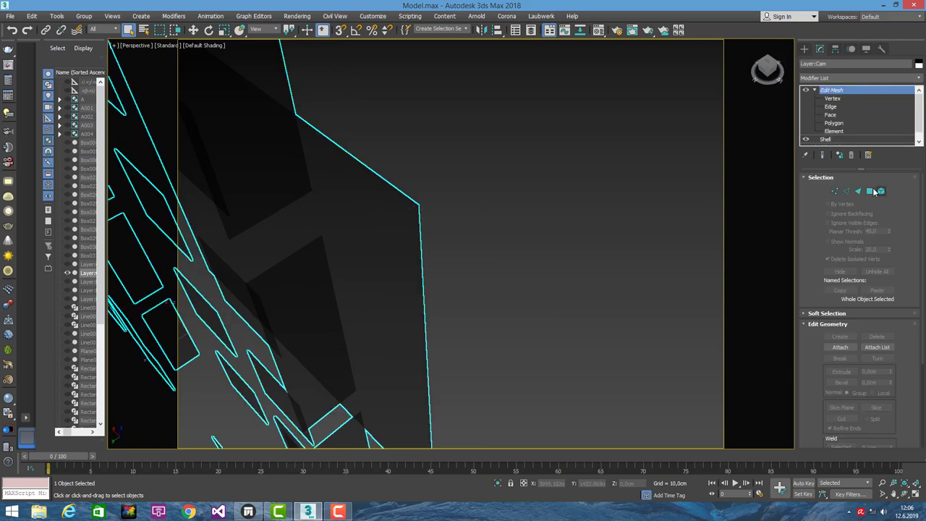
{"action": "left_click", "coordinate": [529, 176]}
{"action": "scroll", "coordinate": [471, 203], "scroll_direction": "down", "scroll_amount": 3}
{"action": "scroll", "coordinate": [412, 229], "scroll_direction": "down", "scroll_amount": 5}
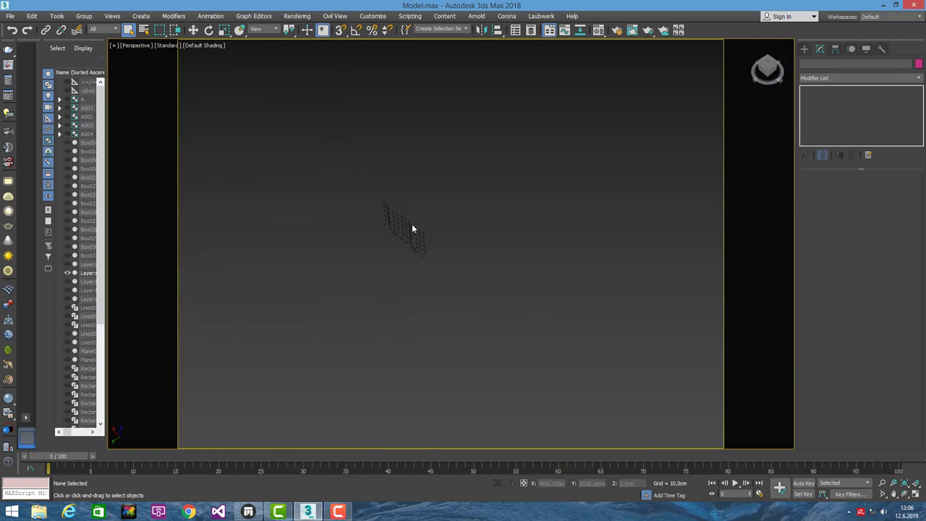
{"action": "scroll", "coordinate": [411, 228], "scroll_direction": "up", "scroll_amount": 5}
{"action": "scroll", "coordinate": [412, 227], "scroll_direction": "up", "scroll_amount": 3}
{"action": "left_click", "coordinate": [370, 193]}
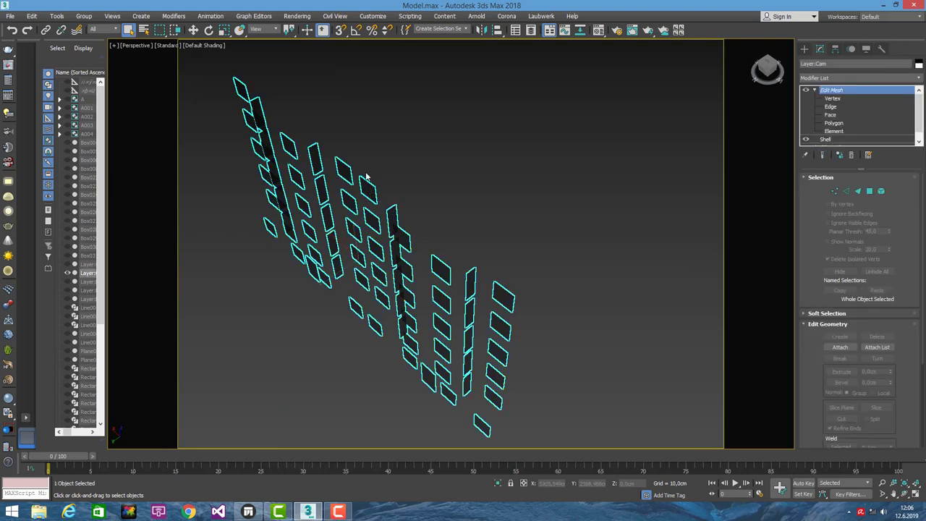
{"action": "scroll", "coordinate": [367, 176], "scroll_direction": "up", "scroll_amount": 5}
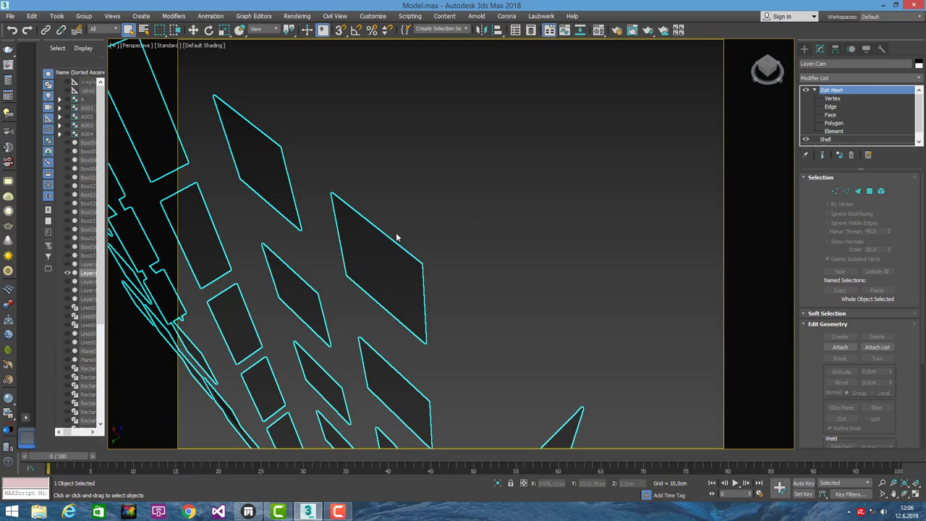
{"action": "left_click", "coordinate": [248, 511]}
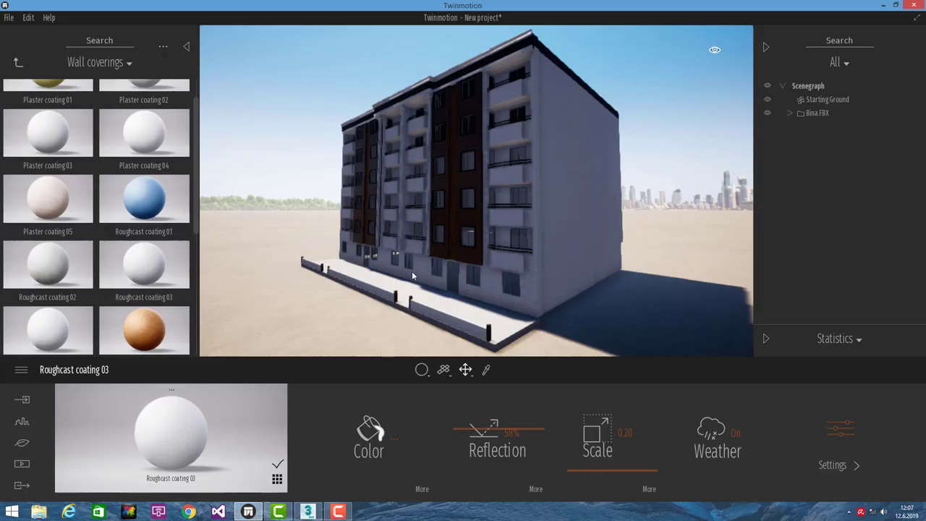
- Apply the Clear glass material to the building's windows
{"action": "left_click", "coordinate": [19, 64]}
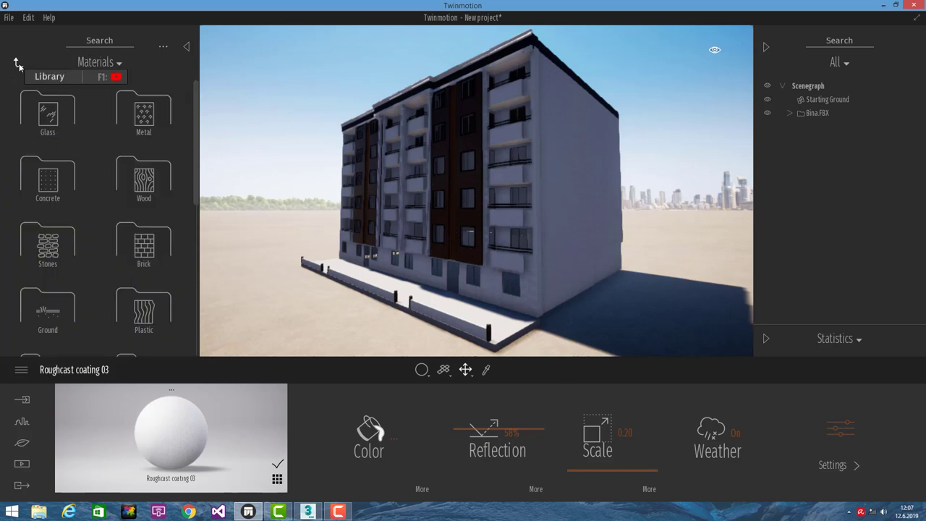
{"action": "left_click", "coordinate": [49, 114]}
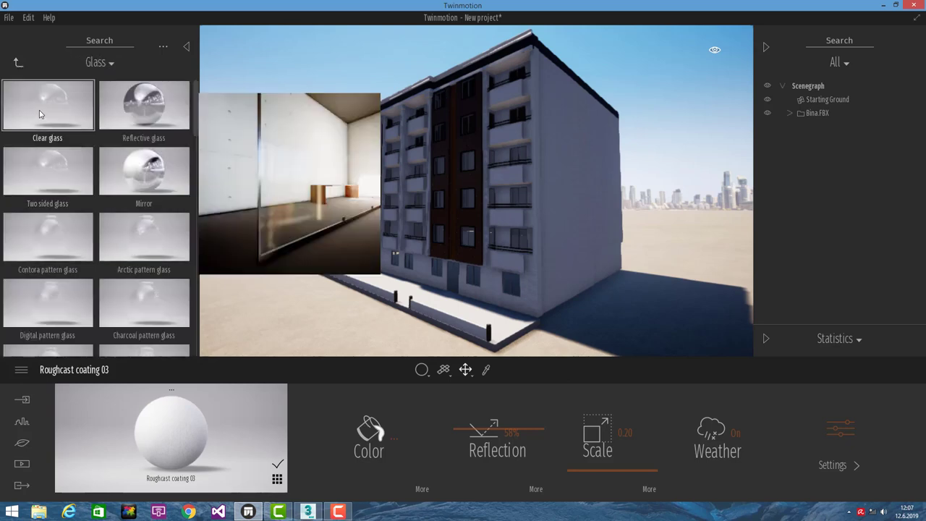
{"action": "left_click_drag", "start_coordinate": [73, 123], "coordinate": [512, 120]}
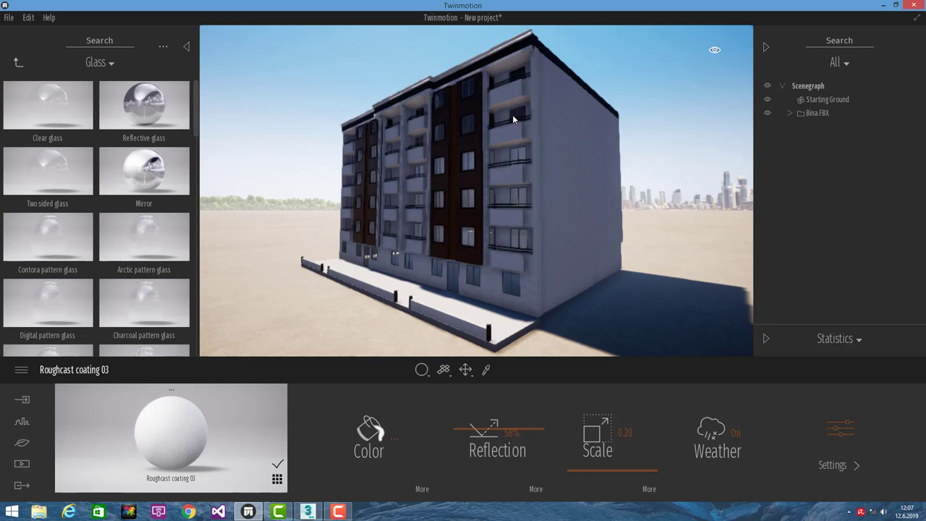
{"action": "left_click", "coordinate": [513, 119]}
- Move the view closer to the building and make Clear glass two-sided
{"action": "right_click_drag", "start_coordinate": [502, 137], "coordinate": [458, 148]}
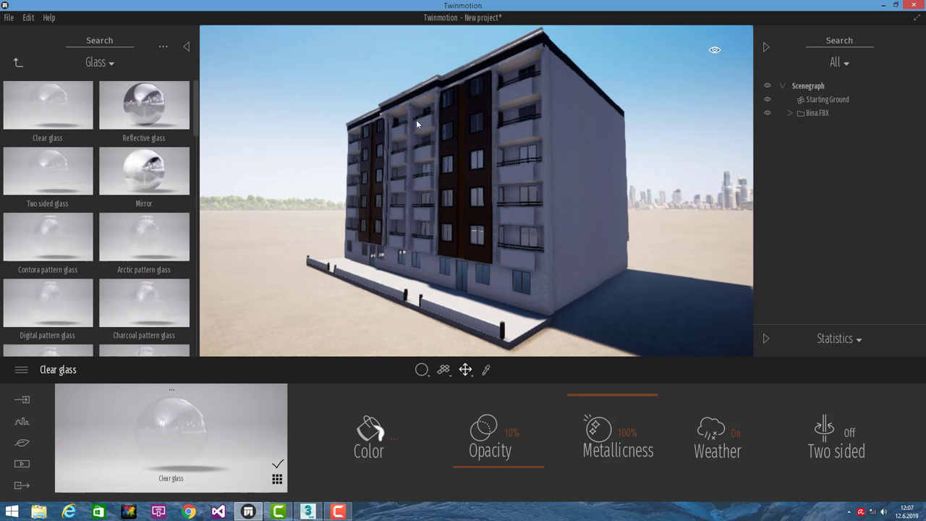
{"action": "right_click_drag", "start_coordinate": [449, 139], "coordinate": [453, 165]}
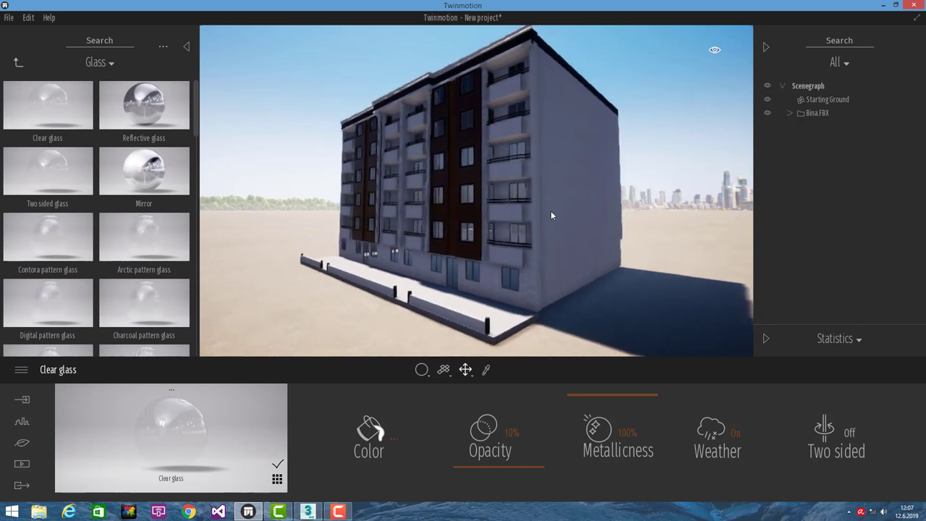
{"action": "right_click_drag", "start_coordinate": [554, 212], "coordinate": [312, 256]}
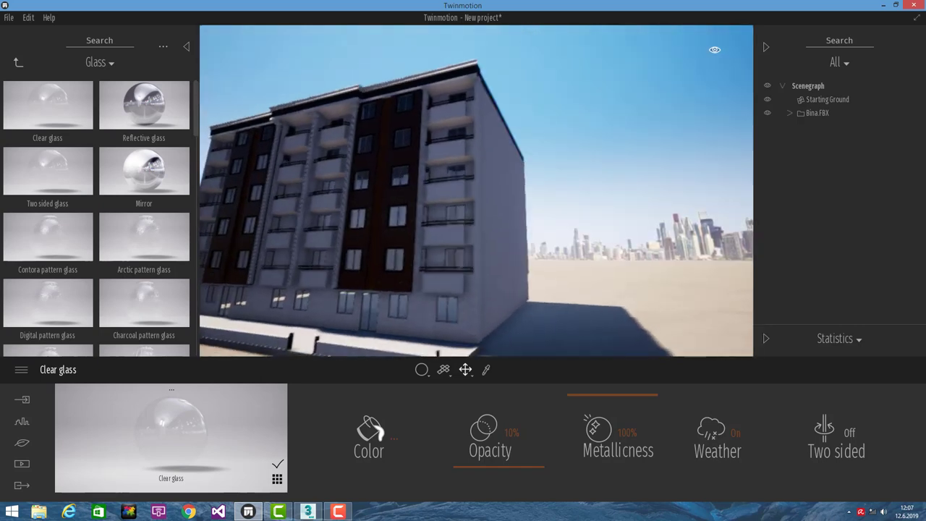
{"action": "left_click", "coordinate": [832, 436]}
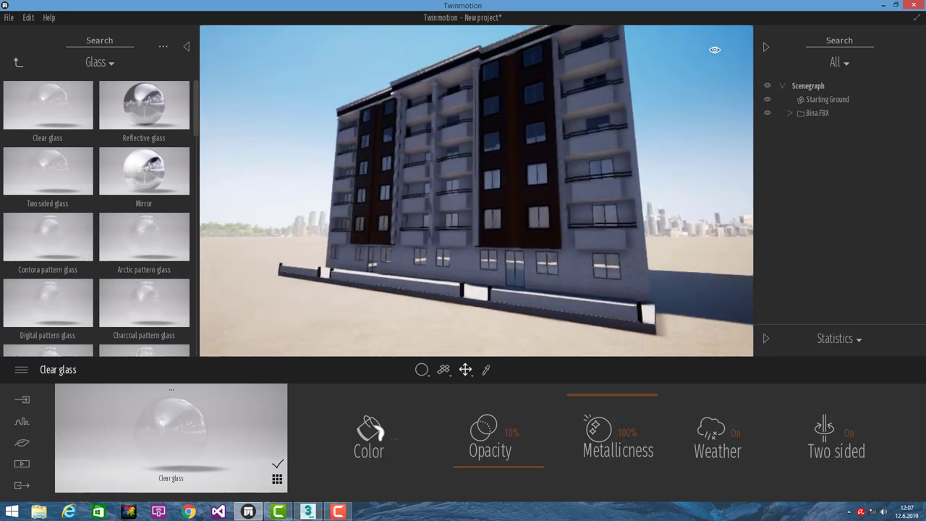
{"action": "left_click", "coordinate": [18, 68]}
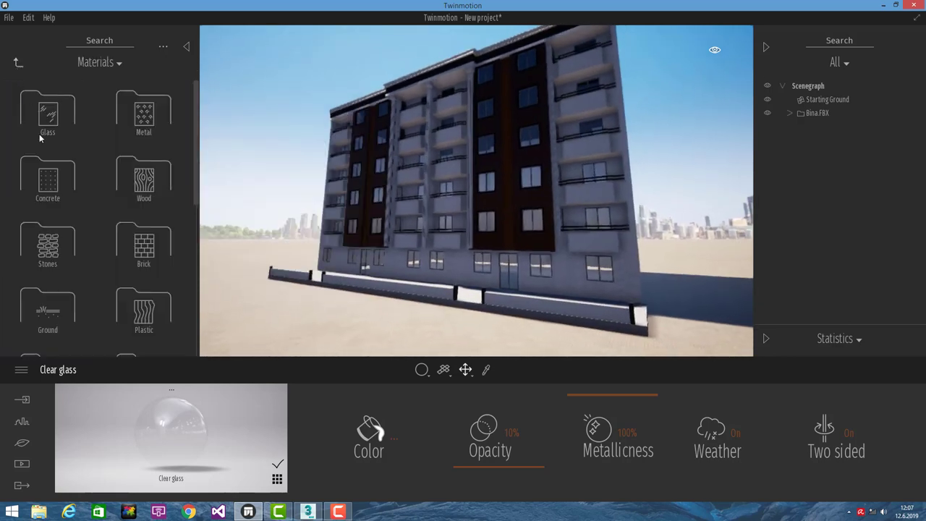
- Apply the Chrome metal material to the window frames and orbit to inspect them
{"action": "left_click", "coordinate": [134, 129]}
{"action": "mouse_move", "coordinate": [143, 171]}
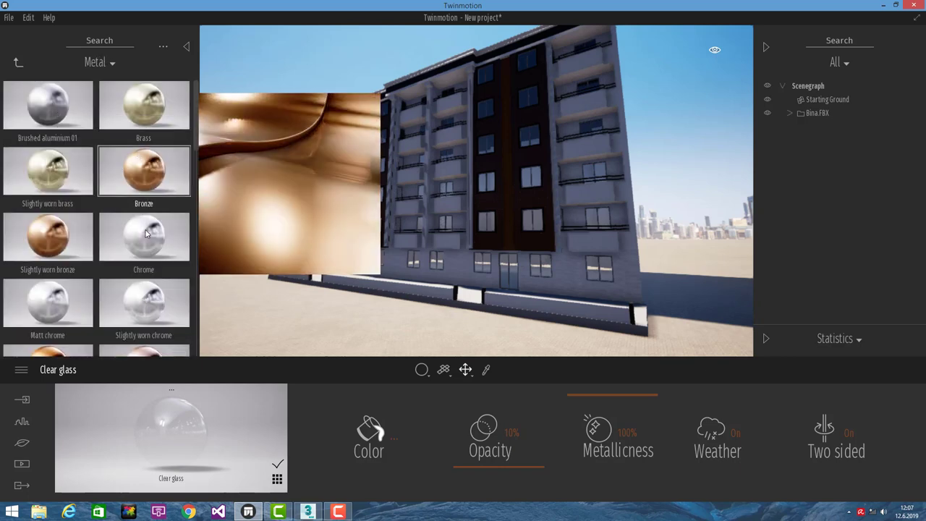
{"action": "left_click", "coordinate": [451, 160]}
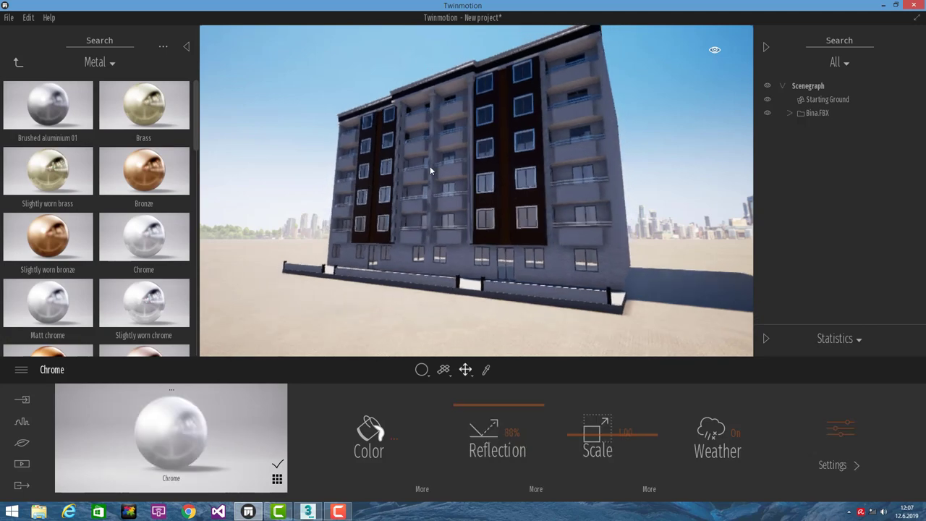
{"action": "mouse_move", "coordinate": [452, 161]}
{"action": "left_mouse_down"}
{"action": "mouse_move", "coordinate": [434, 210]}
{"action": "mouse_move", "coordinate": [420, 210]}
{"action": "left_mouse_up"}
{"action": "mouse_move", "coordinate": [483, 168]}
{"action": "left_mouse_down"}
{"action": "mouse_move", "coordinate": [456, 174]}
{"action": "mouse_move", "coordinate": [465, 212]}
{"action": "left_mouse_up"}
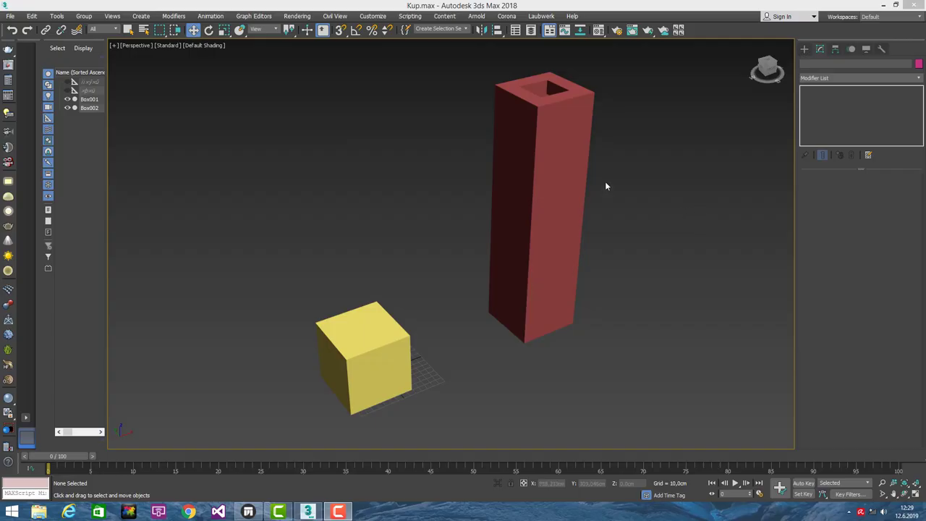
- Select both the red tower and the yellow cube
{"action": "left_click", "coordinate": [583, 149]}
{"action": "key", "text": "z"}
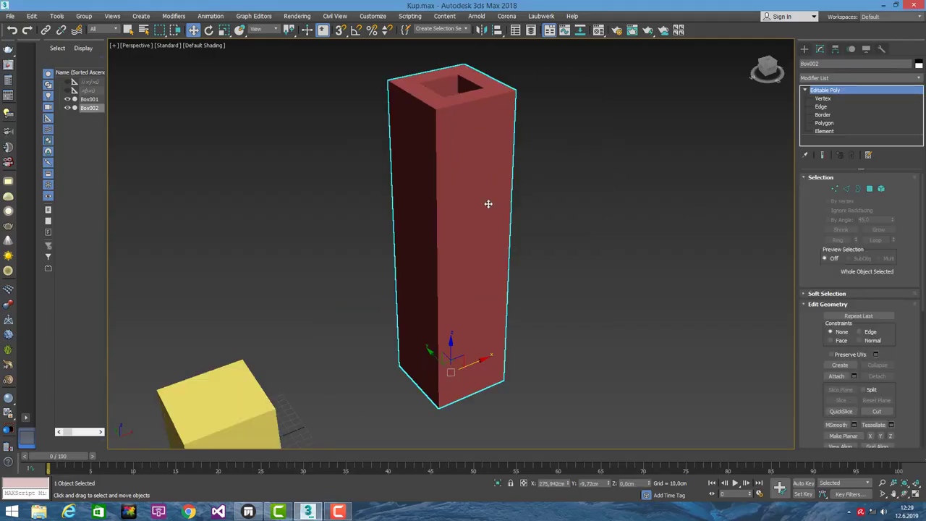
{"action": "scroll", "coordinate": [489, 204], "scroll_direction": "down", "scroll_amount": 1}
{"action": "scroll", "coordinate": [499, 193], "scroll_direction": "down", "scroll_amount": 3}
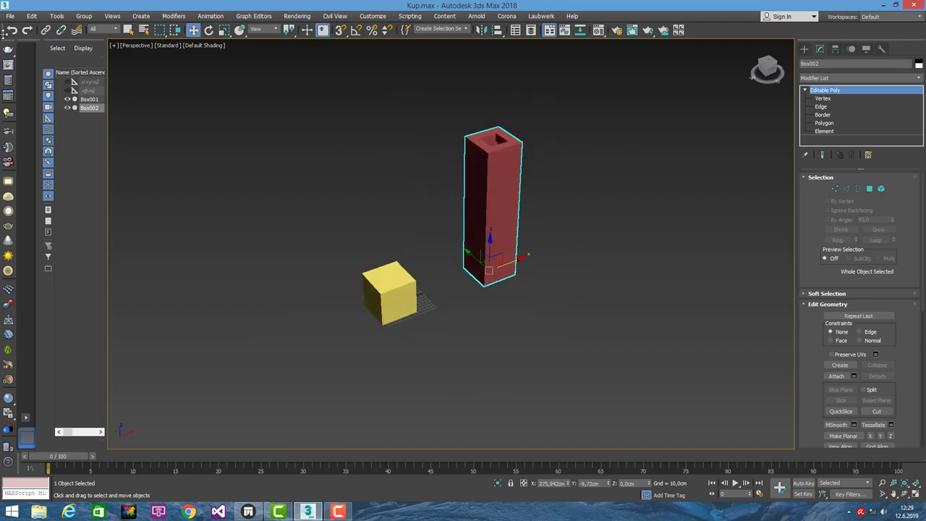
{"action": "left_click", "coordinate": [10, 16]}
{"action": "left_click", "coordinate": [37, 124]}
{"action": "left_click", "coordinate": [639, 258]}
{"action": "key", "text": "ctrl+a"}
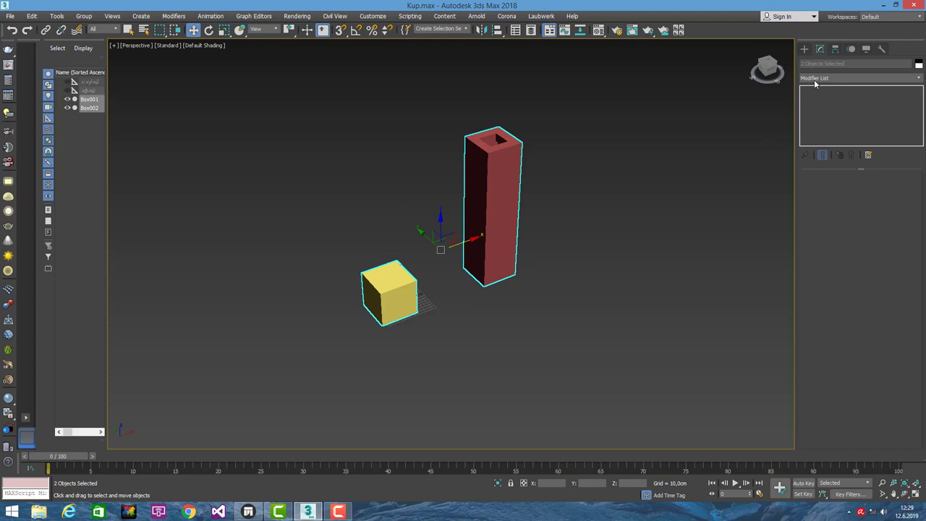
- Add a Box UVW Map with Real-World Map Size off and 100 cm length, width, height
{"action": "left_click", "coordinate": [815, 78]}
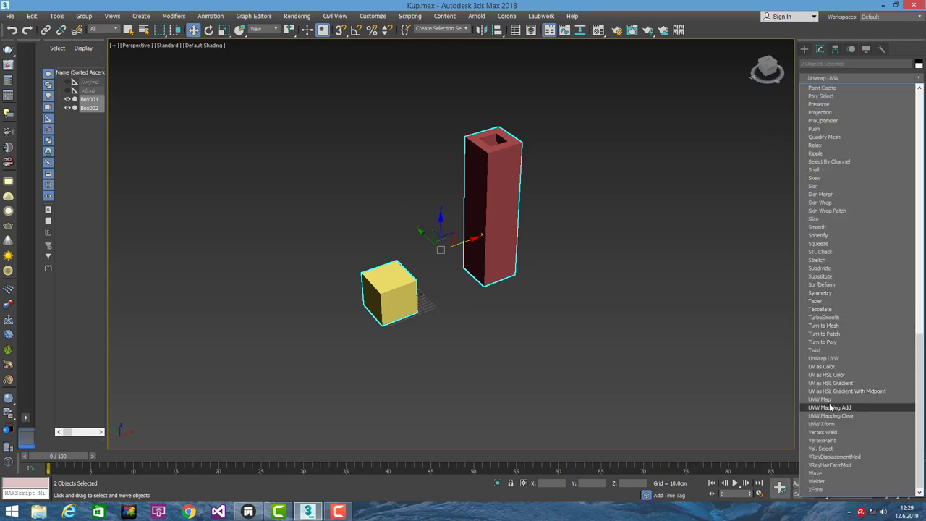
{"action": "left_click", "coordinate": [829, 399]}
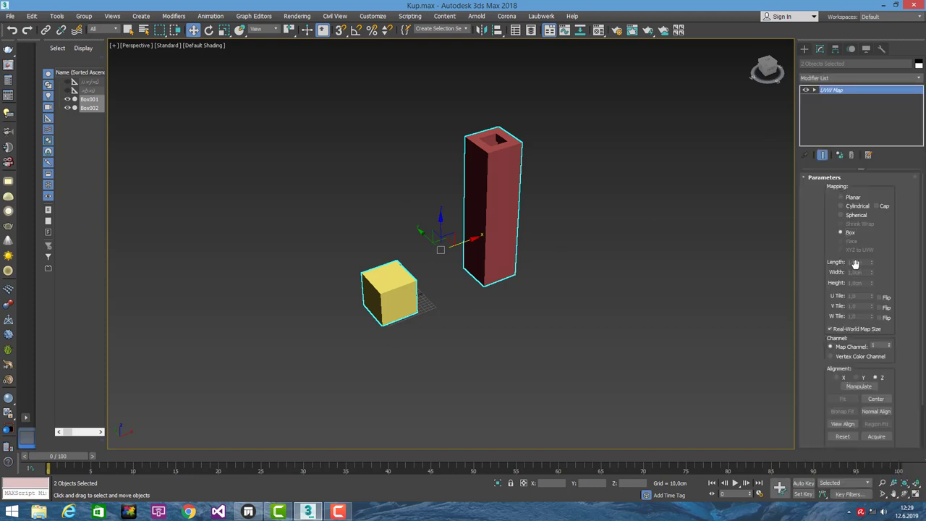
{"action": "left_click", "coordinate": [846, 331]}
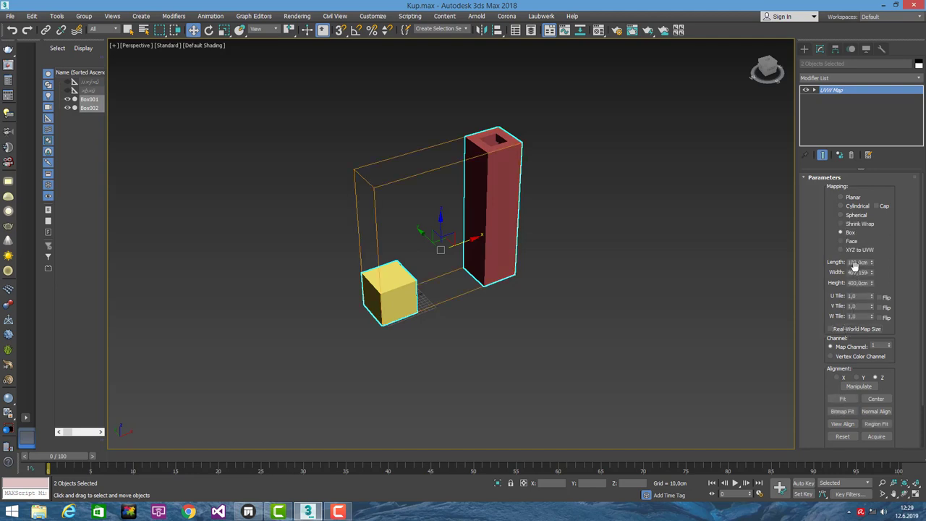
{"action": "double_click", "coordinate": [858, 262]}
{"action": "key", "text": "Tab"}
{"action": "type", "text": "1"}
{"action": "key", "text": "Tab"}
{"action": "type", "text": "100"}
{"action": "key", "text": "Return"}
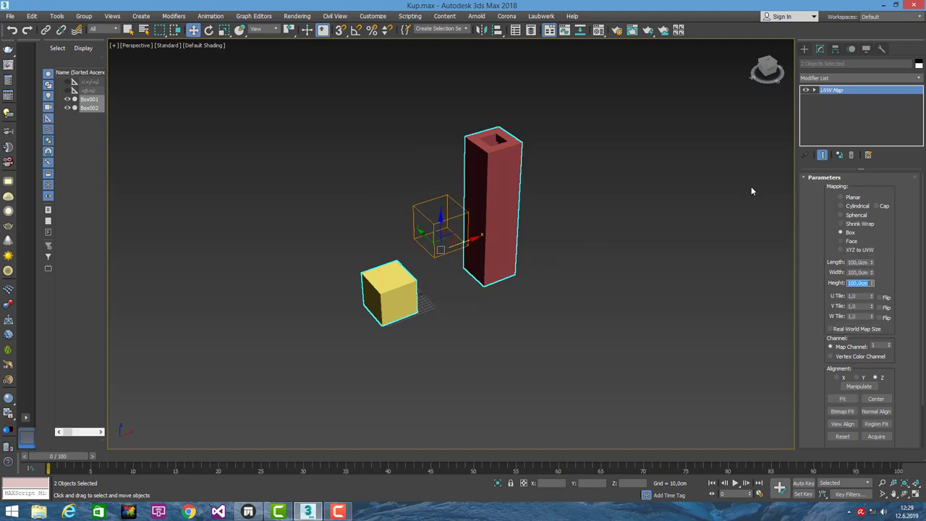
- Collapse the whole modifier stack into the geometry and deselect the boxes
{"action": "right_click", "coordinate": [833, 91]}
{"action": "left_click", "coordinate": [832, 190]}
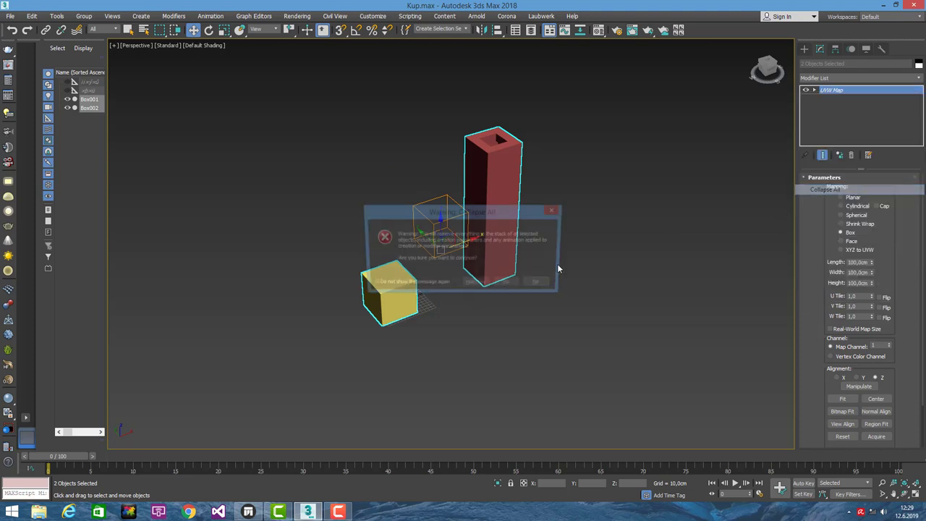
{"action": "left_click", "coordinate": [508, 283]}
{"action": "left_click", "coordinate": [585, 325]}
{"action": "left_click", "coordinate": [10, 16]}
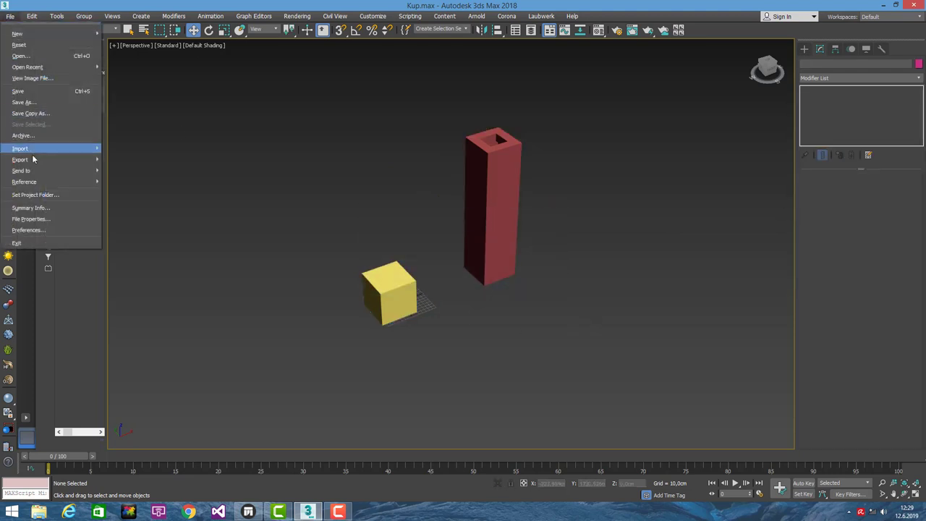
- Export the scene as kUP_04 FBX into the MAX_Tutorial folder with default FBX settings
{"action": "left_click", "coordinate": [124, 165]}
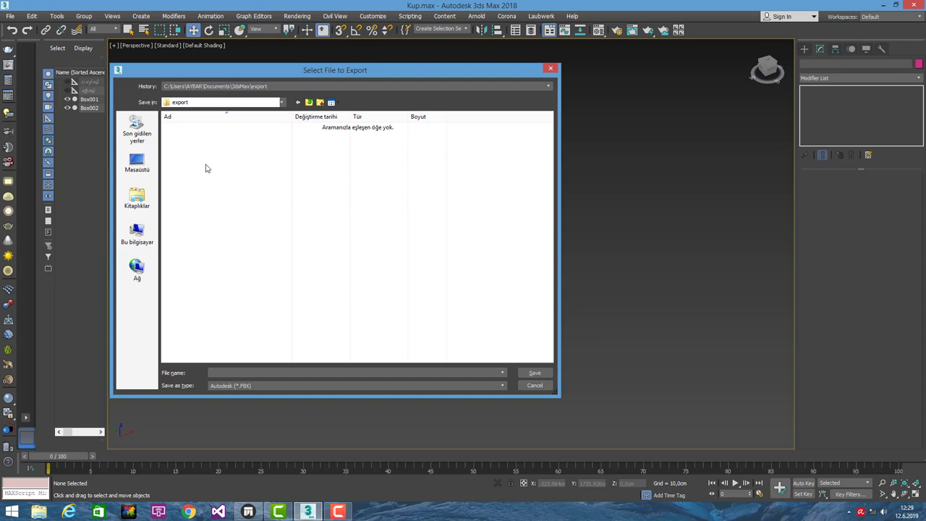
{"action": "left_click", "coordinate": [264, 86]}
{"action": "left_click", "coordinate": [258, 106]}
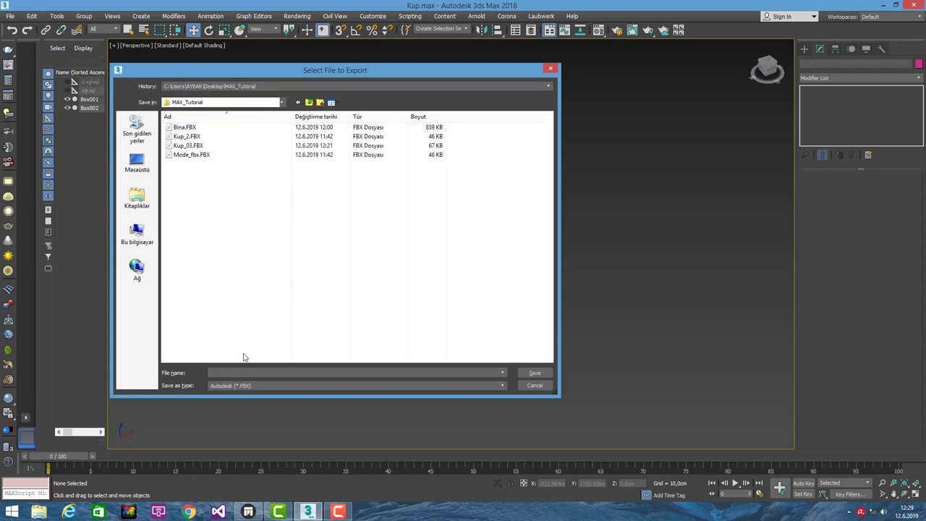
{"action": "type", "text": "kUP"}
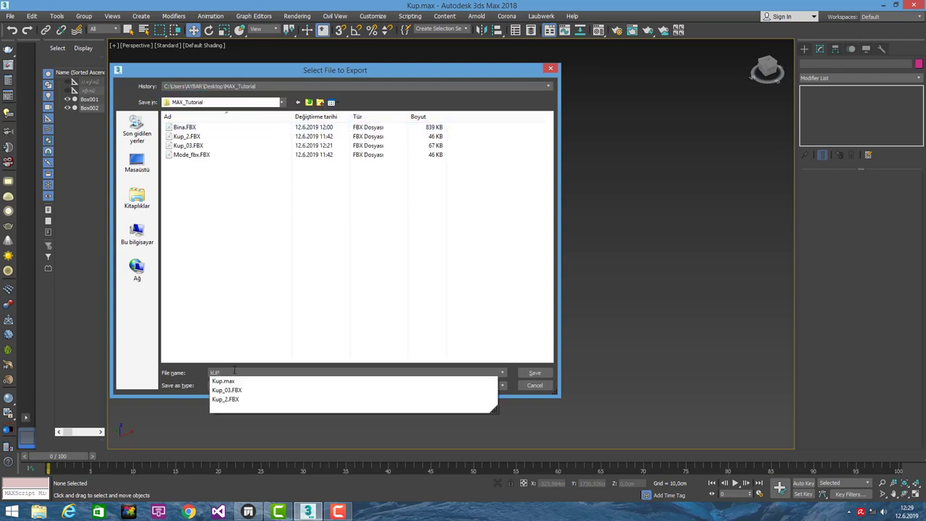
{"action": "type", "text": "_04"}
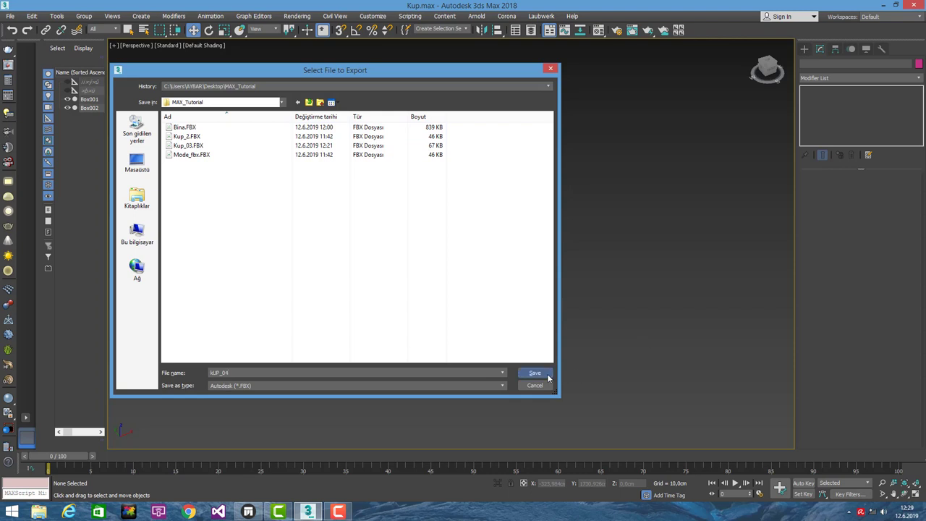
{"action": "left_click", "coordinate": [536, 373]}
{"action": "left_click", "coordinate": [533, 381]}
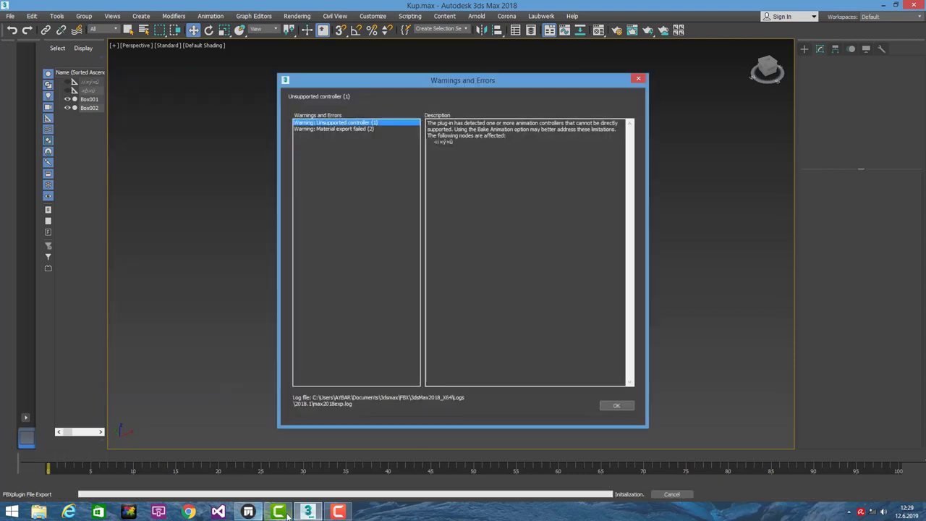
- Dismiss the export warnings and import kUP_04.FBX into Twinmotion
{"action": "left_click", "coordinate": [616, 406]}
{"action": "left_click", "coordinate": [249, 511]}
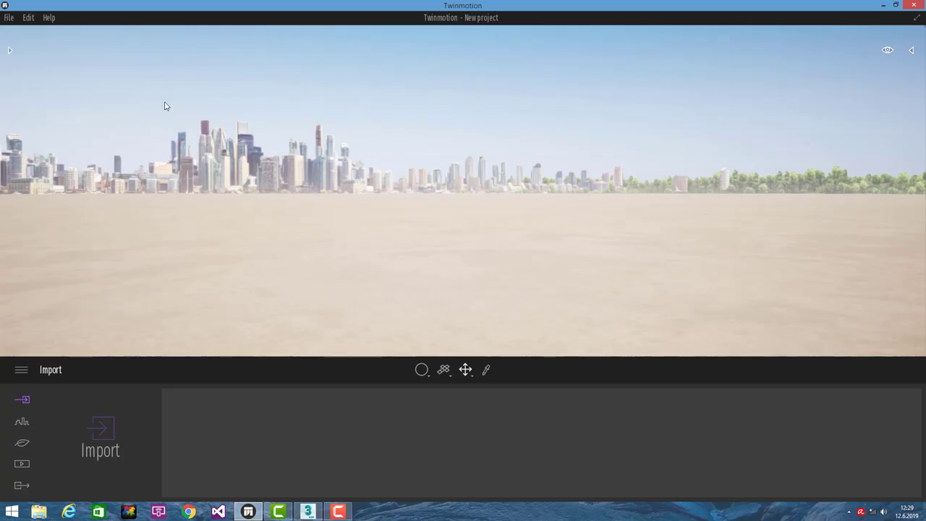
{"action": "left_click", "coordinate": [92, 432]}
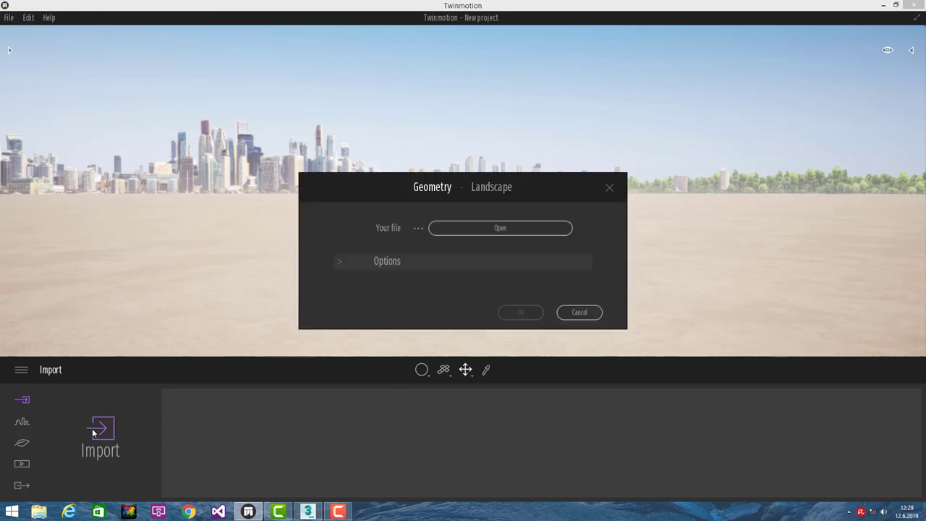
{"action": "left_click", "coordinate": [460, 231]}
{"action": "left_click", "coordinate": [407, 150]}
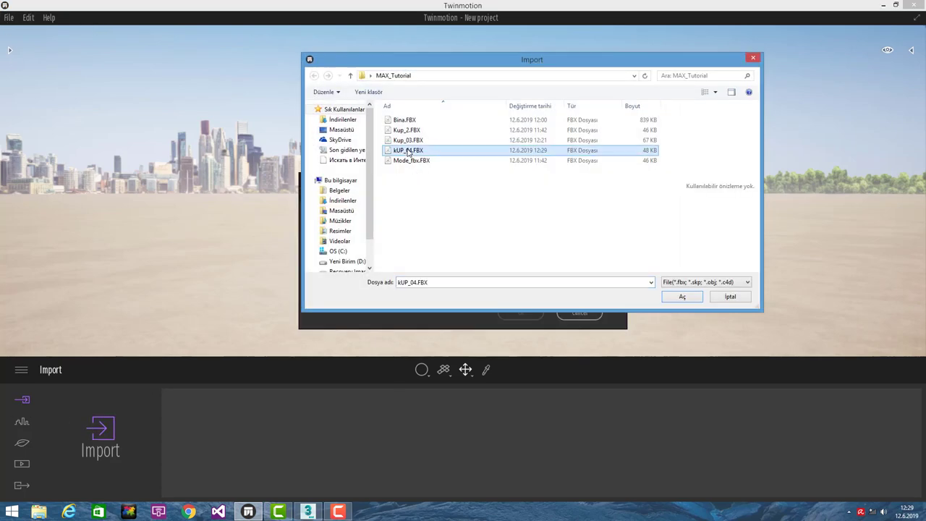
{"action": "left_click", "coordinate": [670, 301]}
{"action": "left_click", "coordinate": [534, 316]}
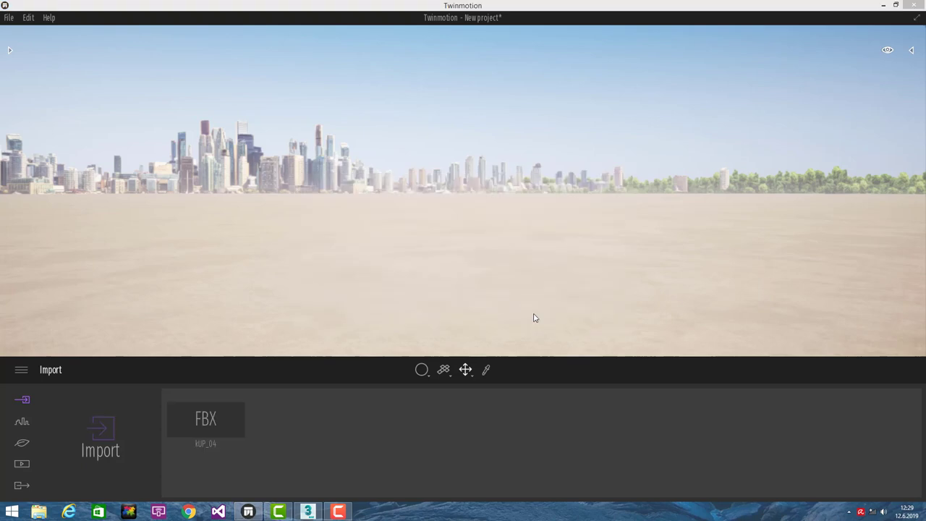
- Reveal the kUP_04.FBX model in the Scenegraph, then hide the panel
{"action": "left_click", "coordinate": [911, 50]}
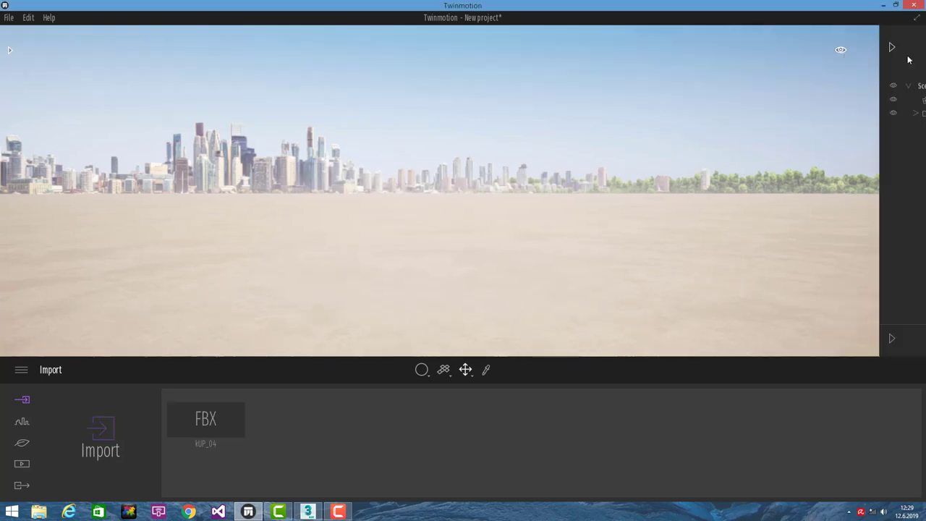
{"action": "left_click", "coordinate": [814, 113]}
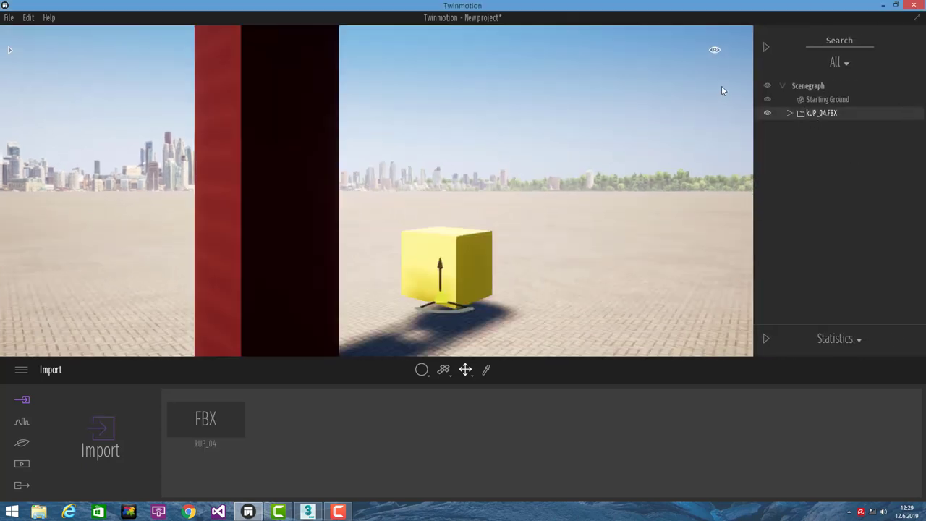
{"action": "scroll", "coordinate": [541, 181], "scroll_direction": "down", "scroll_amount": 3}
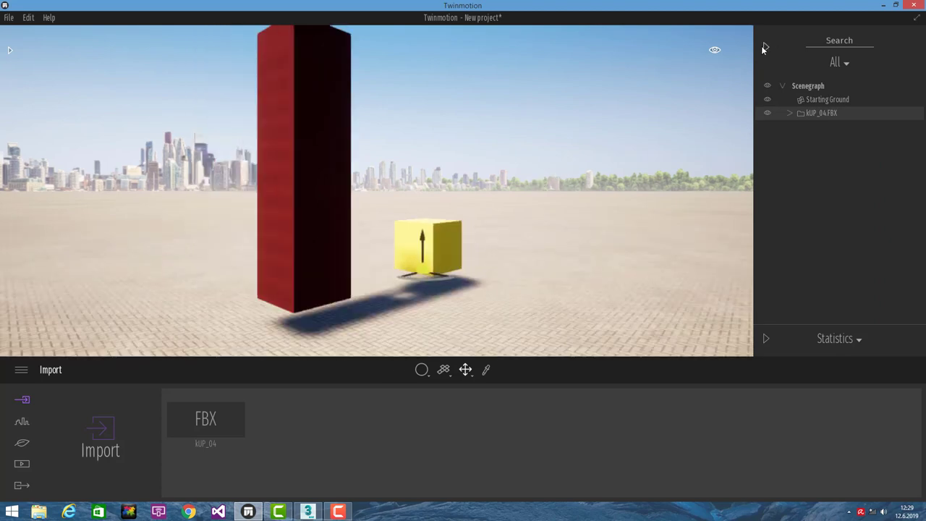
{"action": "left_click", "coordinate": [764, 46]}
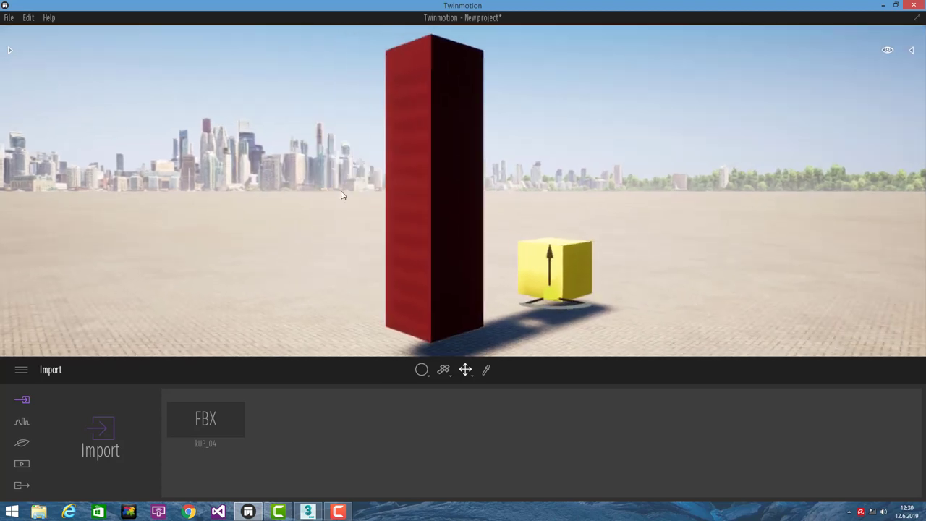
- Apply Ipe A wood to the tall pillar and Clean brick 01 to the cube
{"action": "left_click", "coordinate": [10, 47]}
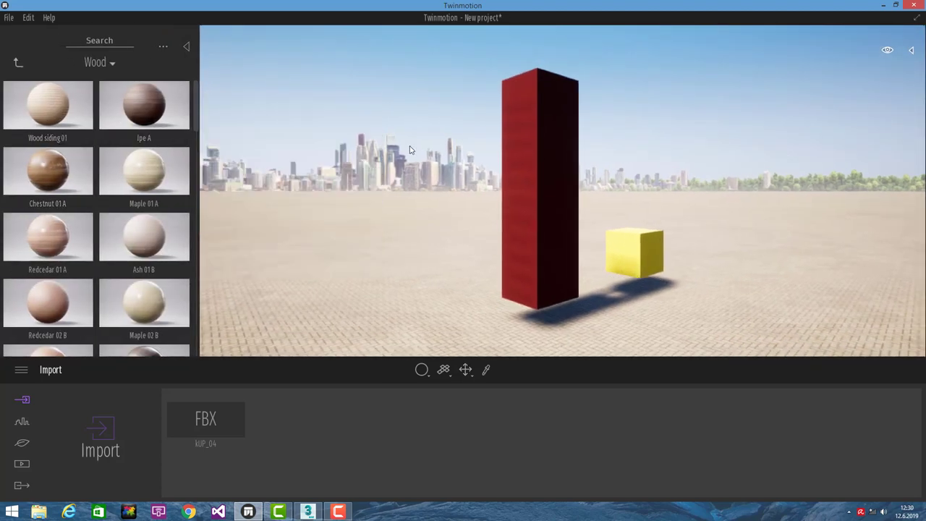
{"action": "left_click_drag", "start_coordinate": [144, 105], "coordinate": [536, 158]}
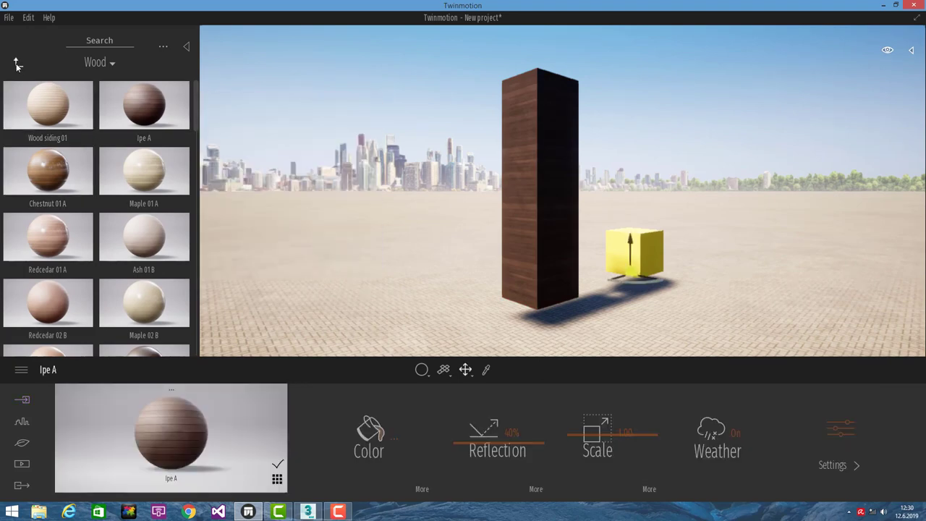
{"action": "left_click", "coordinate": [19, 63]}
{"action": "left_click", "coordinate": [145, 242]}
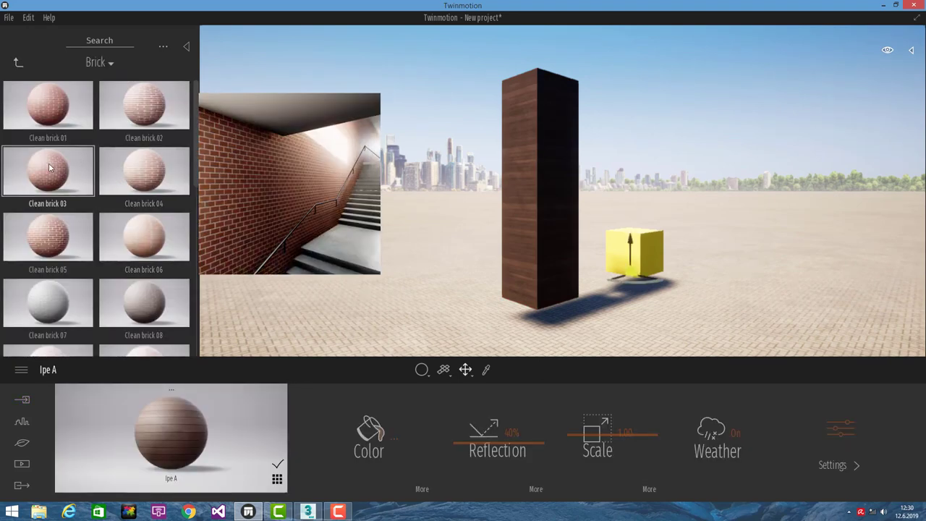
{"action": "left_click_drag", "start_coordinate": [521, 300], "coordinate": [628, 250]}
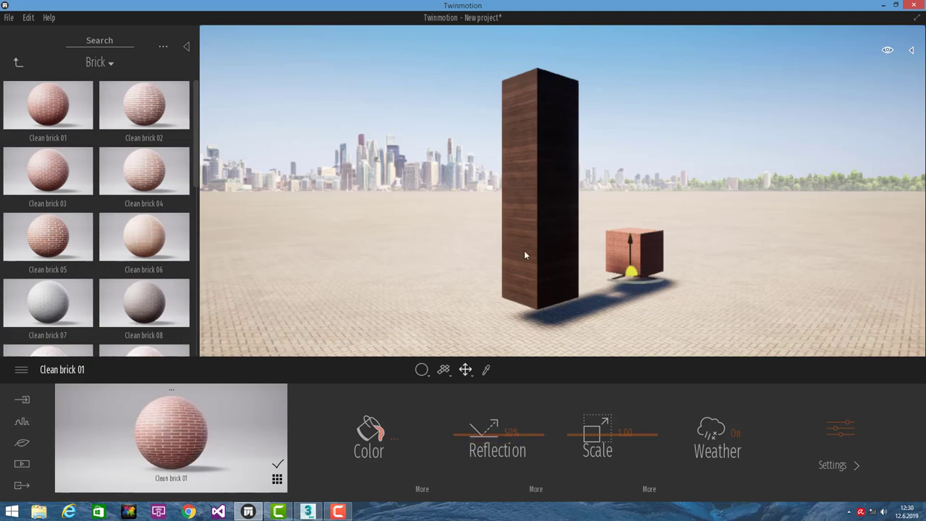
{"action": "key", "text": "Right"}
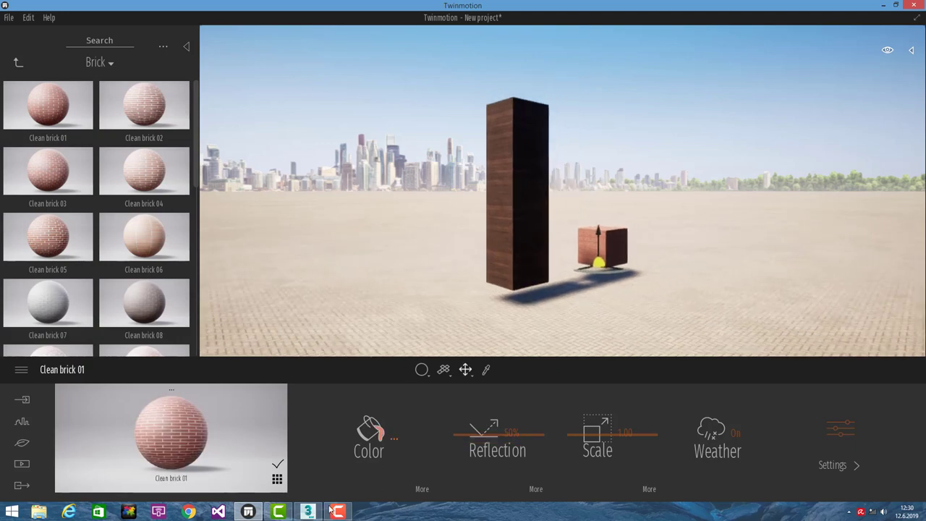
{"action": "left_click", "coordinate": [308, 512]}
- Shift-move the yellow cube to create a copy
{"action": "left_click", "coordinate": [407, 291]}
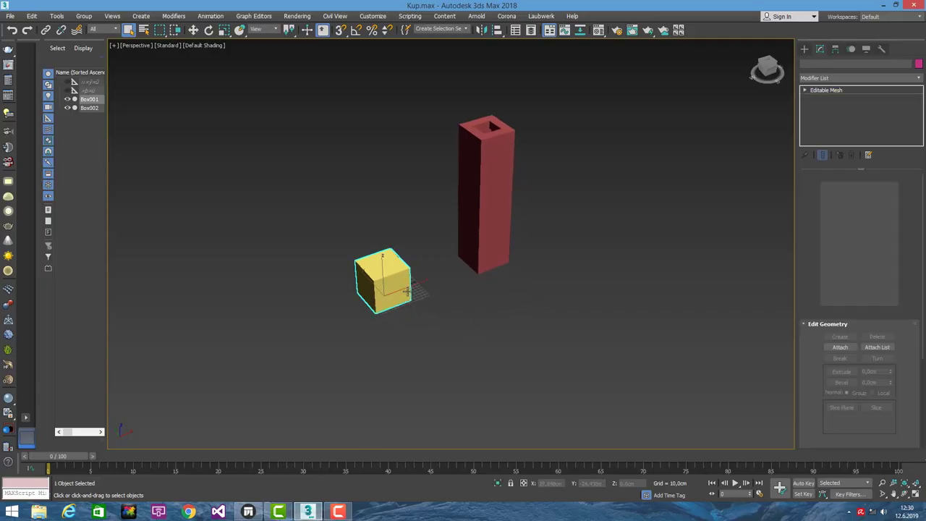
{"action": "key", "text": "w"}
{"action": "left_click_drag", "start_coordinate": [366, 282], "coordinate": [440, 360], "text": "shift"}
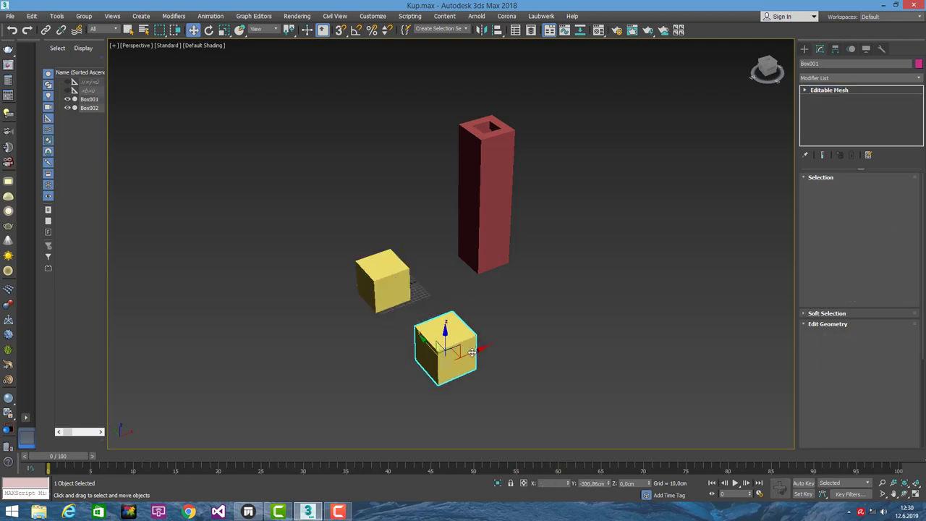
{"action": "left_click", "coordinate": [464, 296]}
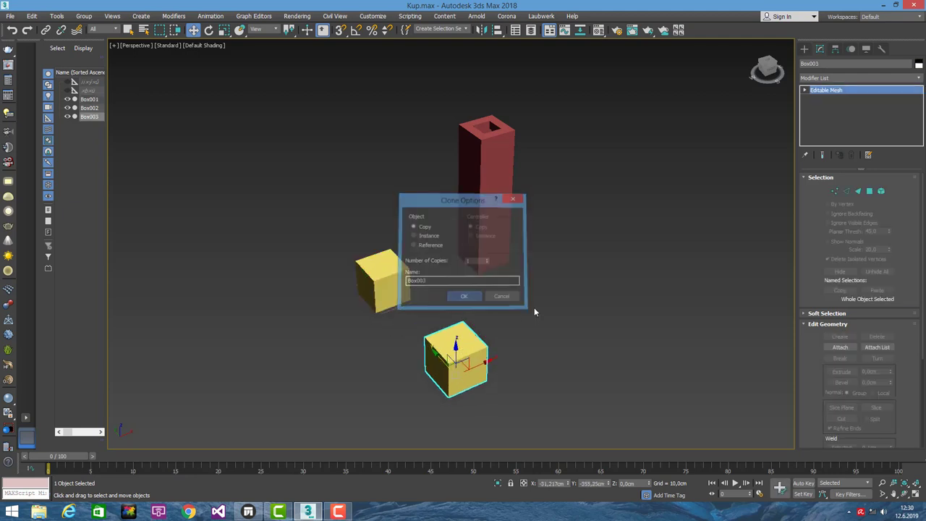
- Lower the red column's top vertices to shorten it
{"action": "left_click", "coordinate": [486, 188]}
{"action": "middle_click_drag", "start_coordinate": [620, 145], "coordinate": [571, 152], "text": "alt"}
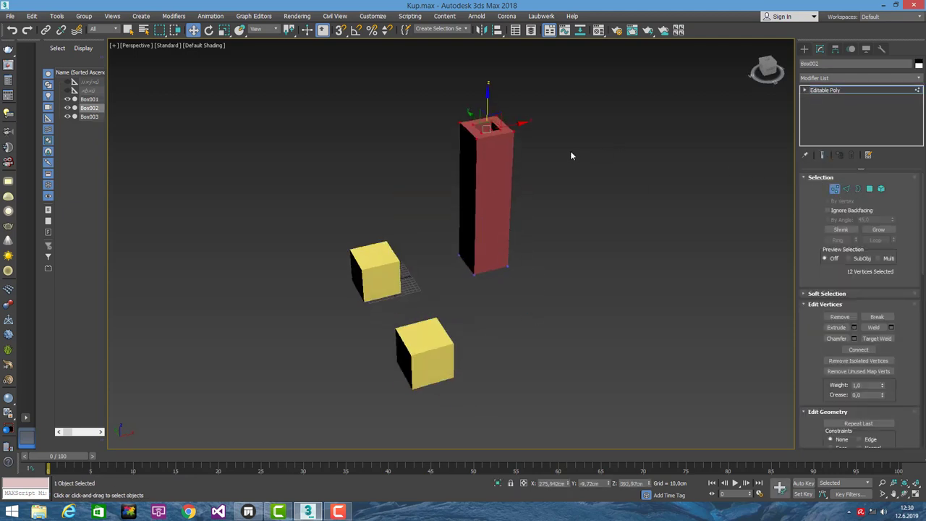
{"action": "left_click", "coordinate": [425, 97]}
{"action": "left_click_drag", "start_coordinate": [525, 157], "coordinate": [524, 145]}
{"action": "middle_click_drag", "start_coordinate": [524, 145], "coordinate": [492, 108], "text": "alt"}
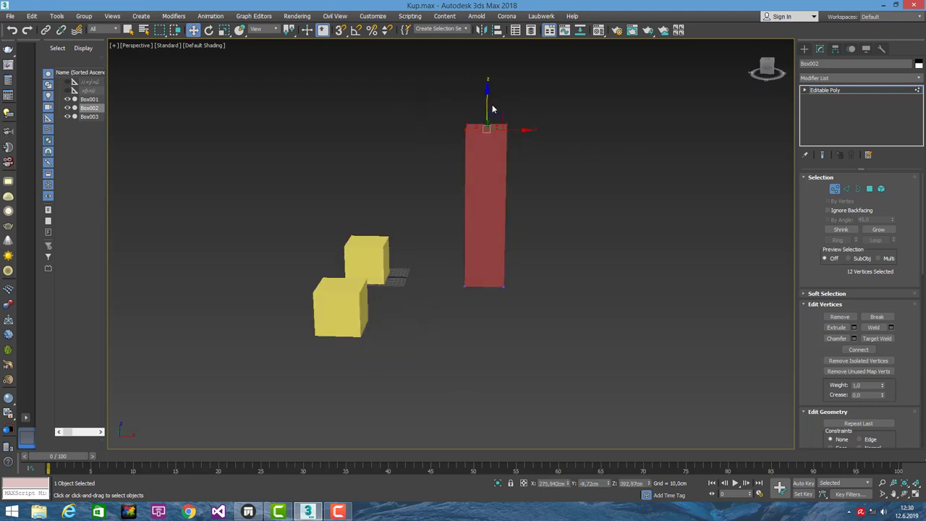
{"action": "left_click_drag", "start_coordinate": [489, 105], "coordinate": [489, 181]}
{"action": "middle_click_drag", "start_coordinate": [489, 181], "coordinate": [550, 174], "text": "alt"}
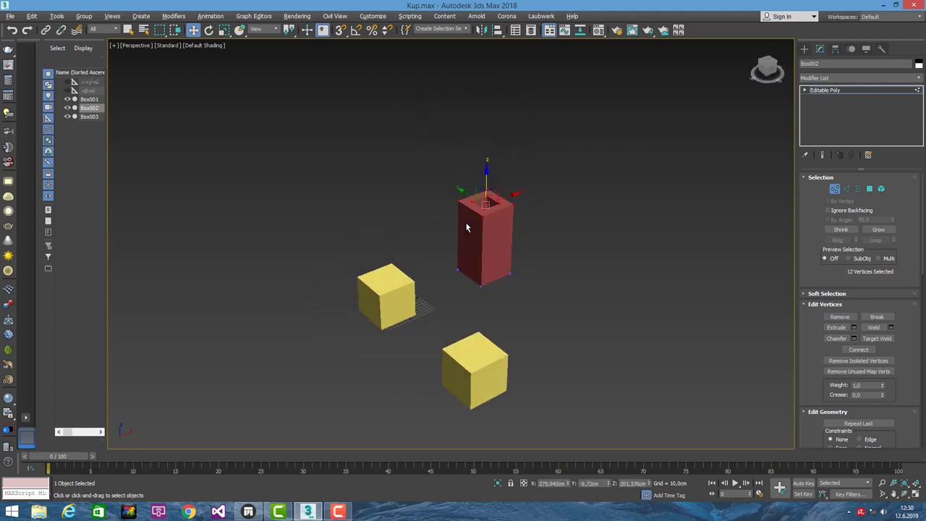
{"action": "left_click", "coordinate": [836, 189]}
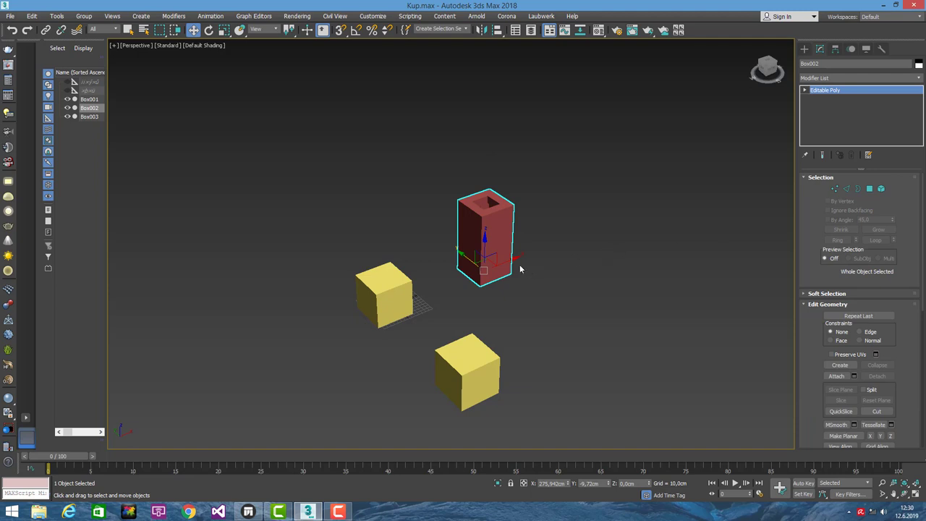
- Shift-move the shortened column to the right to create a copy
{"action": "left_click_drag", "start_coordinate": [489, 263], "coordinate": [591, 246], "text": "shift"}
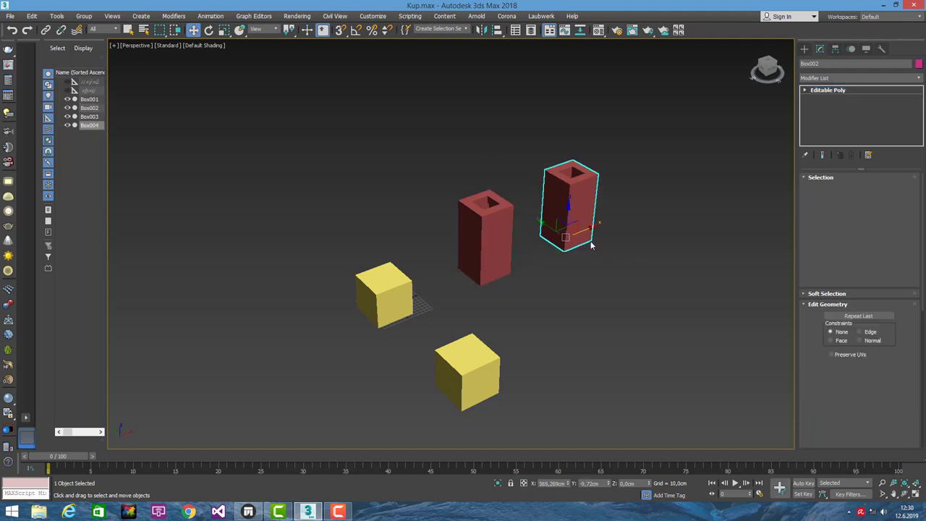
{"action": "left_click", "coordinate": [475, 297]}
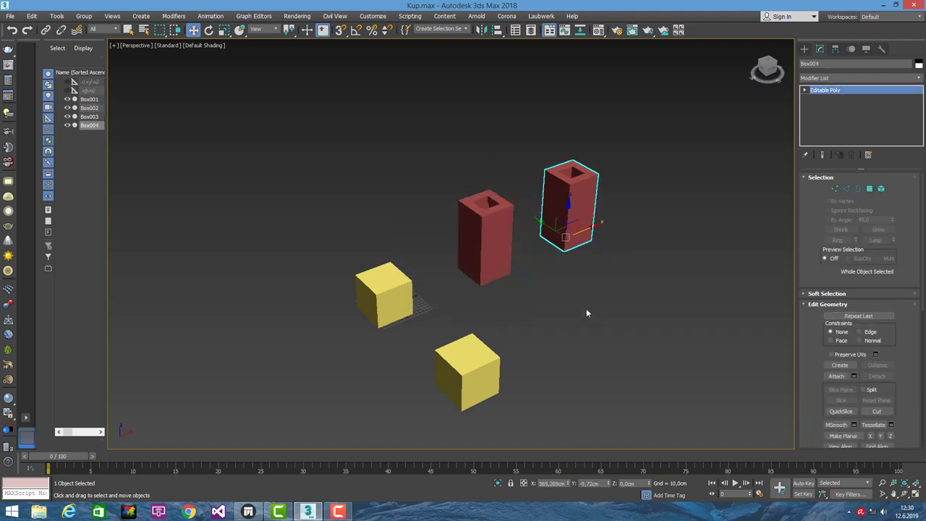
{"action": "left_click", "coordinate": [587, 309]}
{"action": "middle_click_drag", "start_coordinate": [586, 308], "coordinate": [533, 285]}
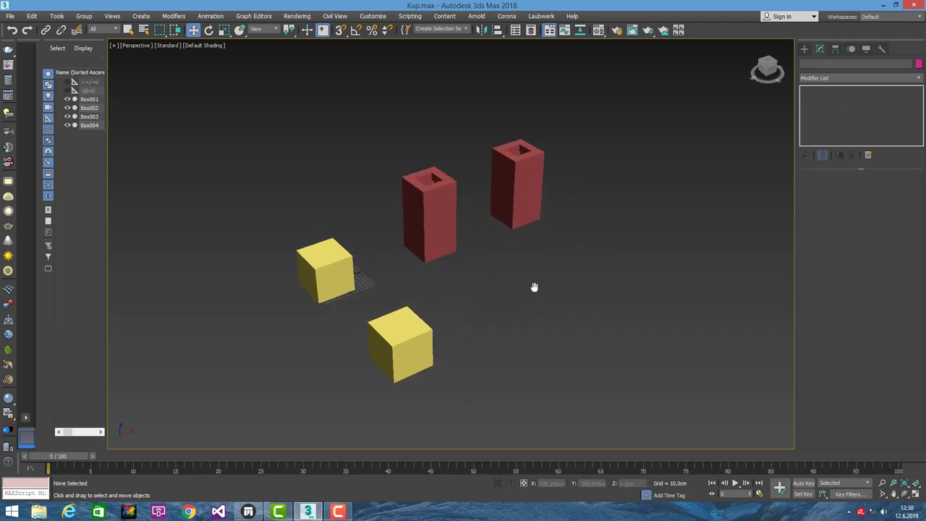
- Re-export the edited scene over kUP_04.FBX, replacing the file with default FBX settings
{"action": "left_click", "coordinate": [10, 15]}
{"action": "left_click", "coordinate": [123, 167]}
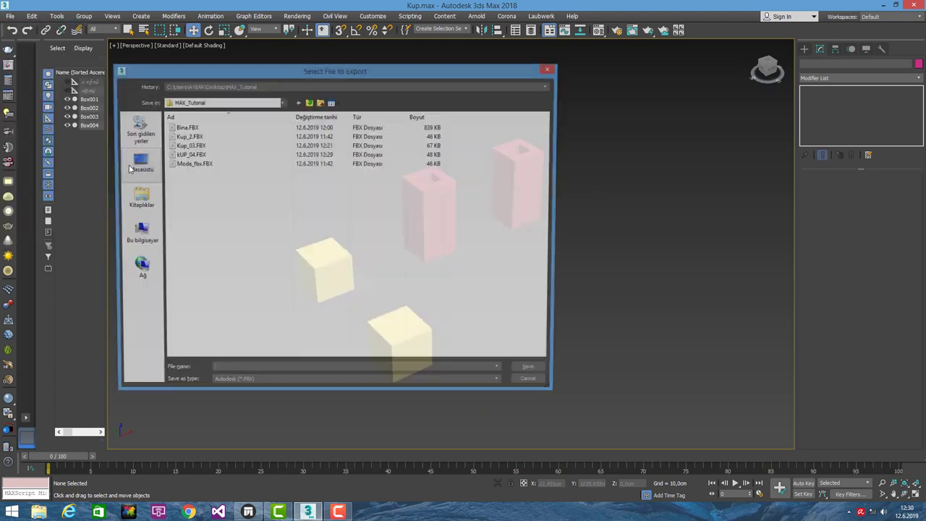
{"action": "left_click", "coordinate": [188, 154]}
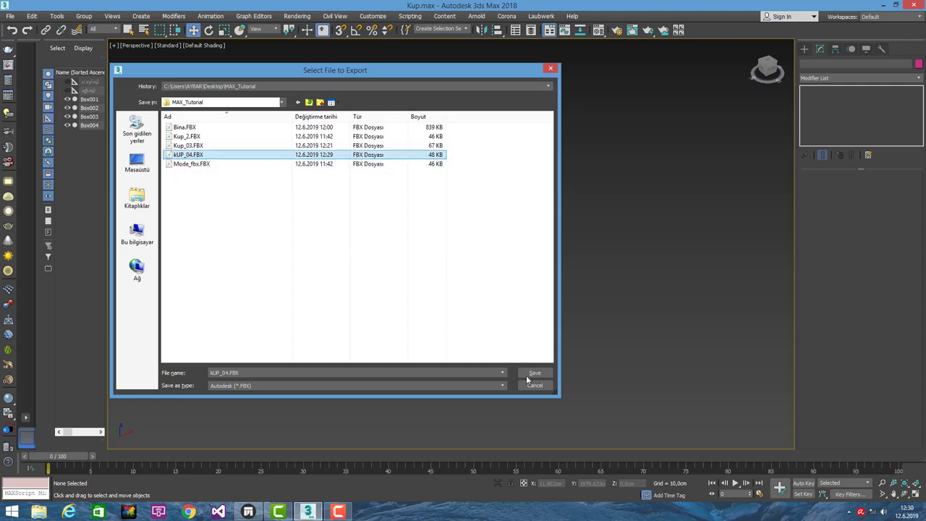
{"action": "left_click", "coordinate": [527, 375]}
{"action": "left_click", "coordinate": [497, 294]}
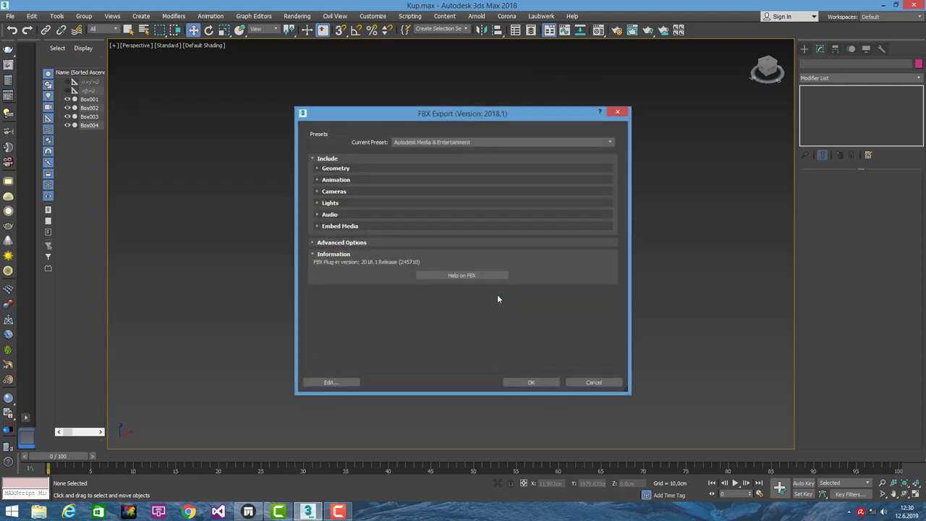
{"action": "left_click", "coordinate": [536, 383]}
{"action": "left_click", "coordinate": [614, 406]}
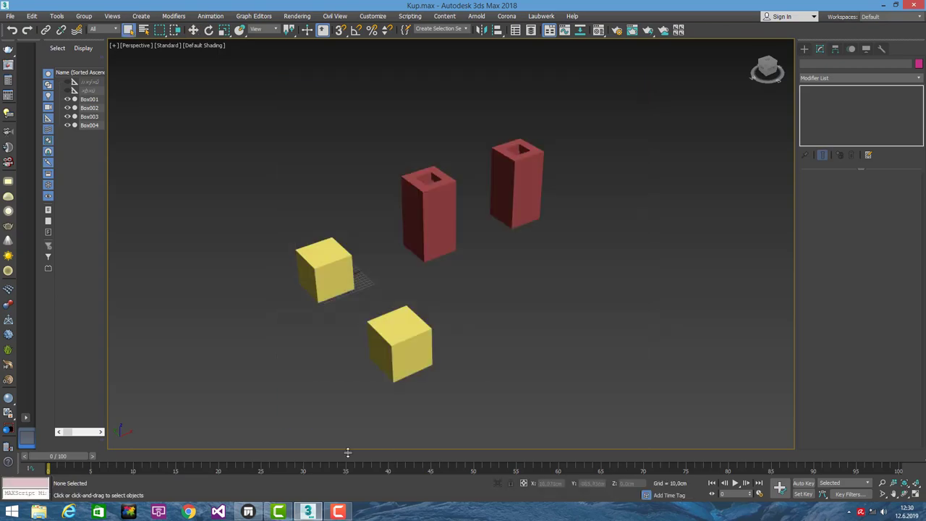
- Reimport the updated kUP_04 FBX in Twinmotion's Import panel
{"action": "left_click", "coordinate": [249, 512]}
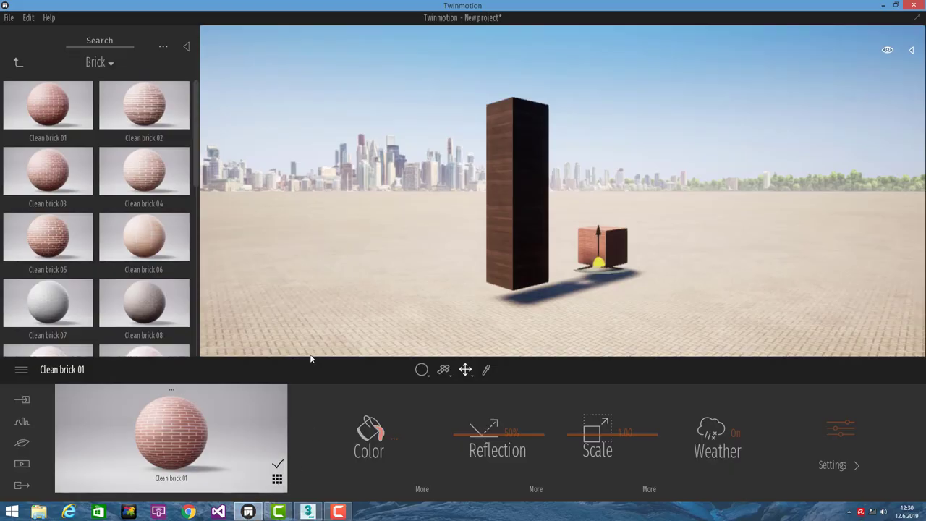
{"action": "left_click", "coordinate": [32, 398]}
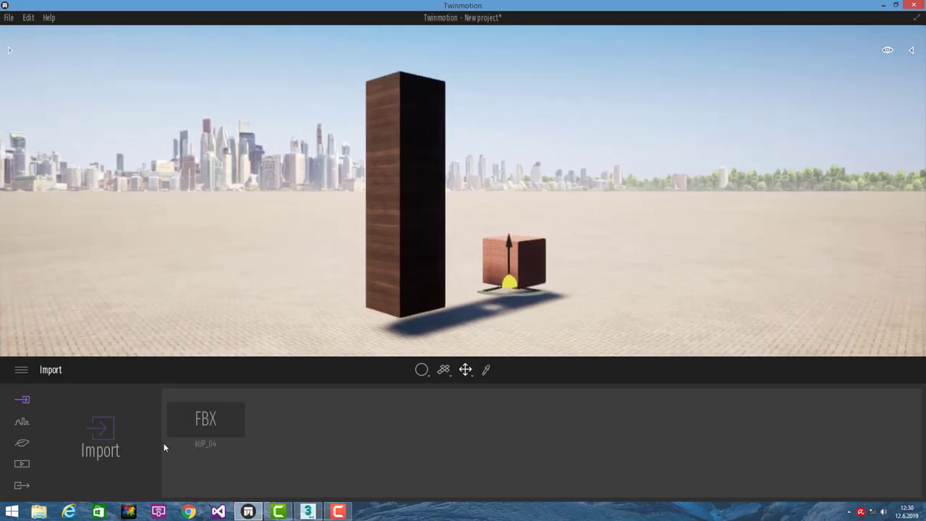
{"action": "left_click", "coordinate": [216, 395]}
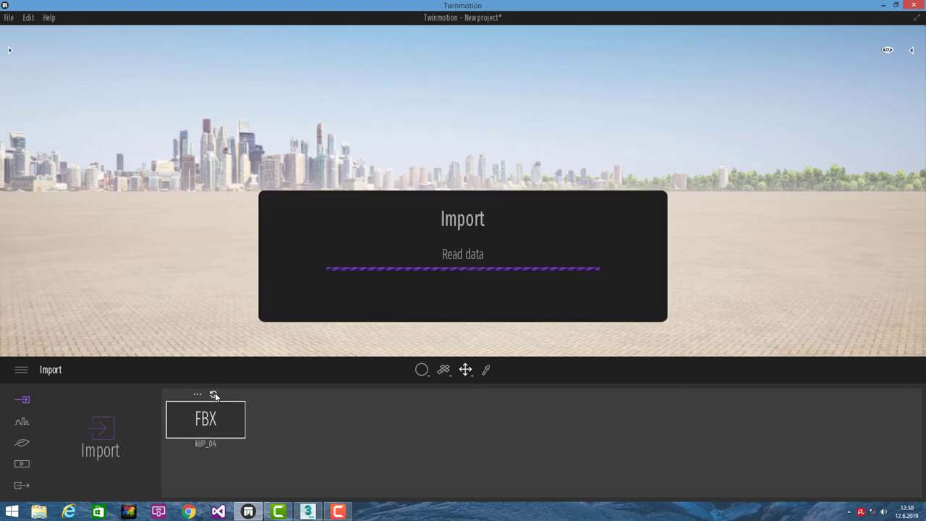
- Reframe and orbit the camera to inspect the two wood columns and two brick cubes
{"action": "left_click_drag", "start_coordinate": [302, 314], "coordinate": [372, 224]}
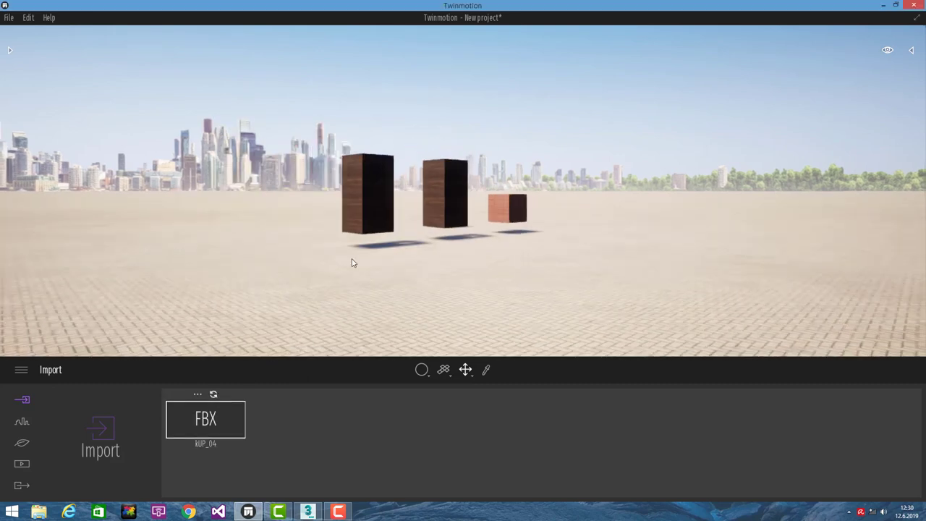
{"action": "left_click_drag", "start_coordinate": [298, 272], "coordinate": [333, 240]}
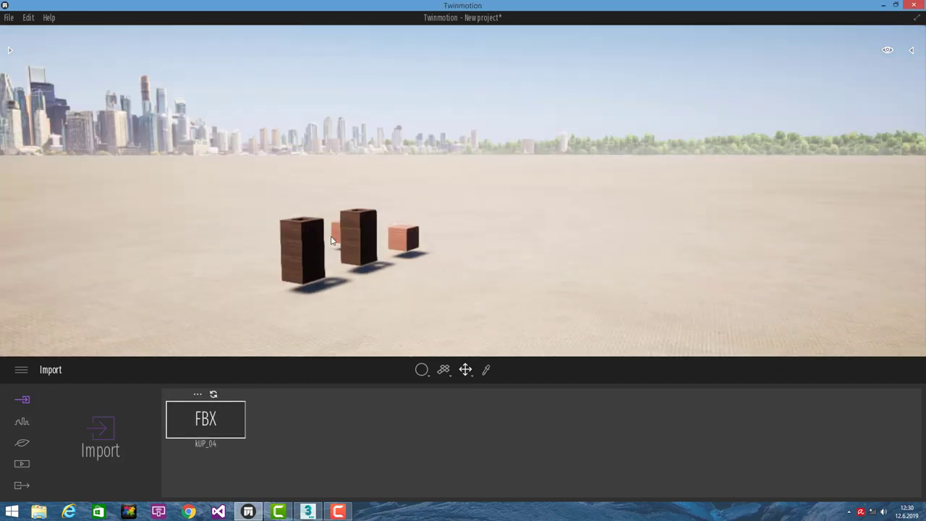
{"action": "left_click", "coordinate": [355, 239]}
{"action": "scroll", "coordinate": [374, 221], "scroll_direction": "up", "scroll_amount": 5}
{"action": "scroll", "coordinate": [369, 222], "scroll_direction": "down", "scroll_amount": 4}
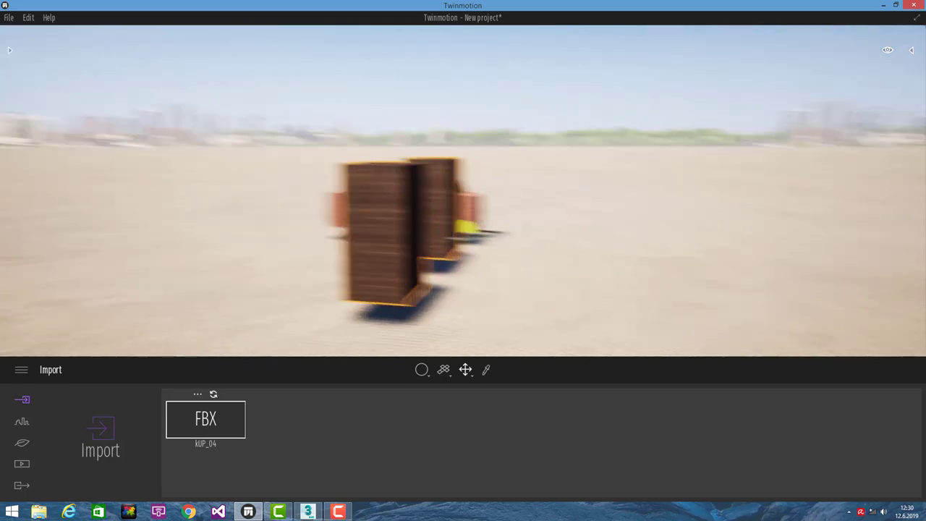
{"action": "mouse_move", "coordinate": [330, 226]}
{"action": "left_mouse_down"}
{"action": "mouse_move", "coordinate": [276, 236]}
{"action": "mouse_move", "coordinate": [260, 228]}
{"action": "mouse_move", "coordinate": [282, 221]}
{"action": "mouse_move", "coordinate": [267, 201]}
{"action": "mouse_move", "coordinate": [368, 205]}
{"action": "mouse_move", "coordinate": [411, 183]}
{"action": "mouse_move", "coordinate": [355, 221]}
{"action": "left_mouse_up"}
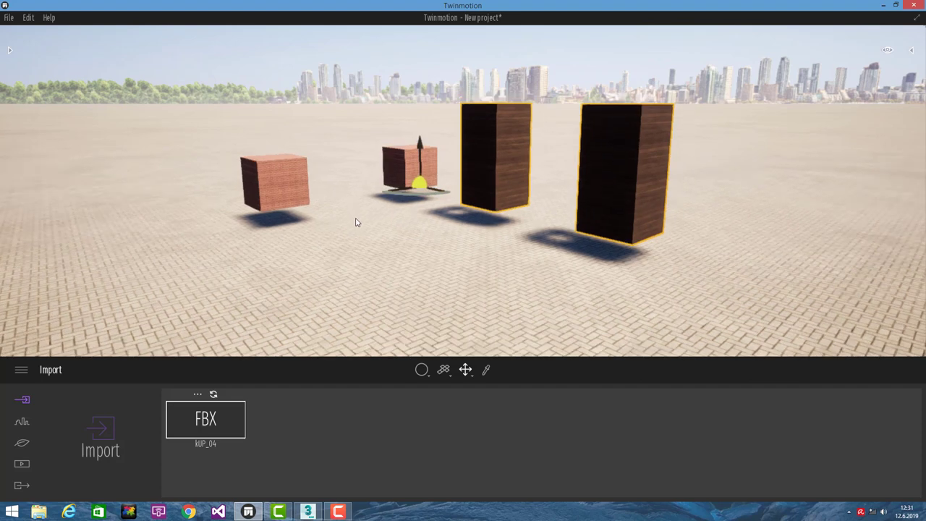